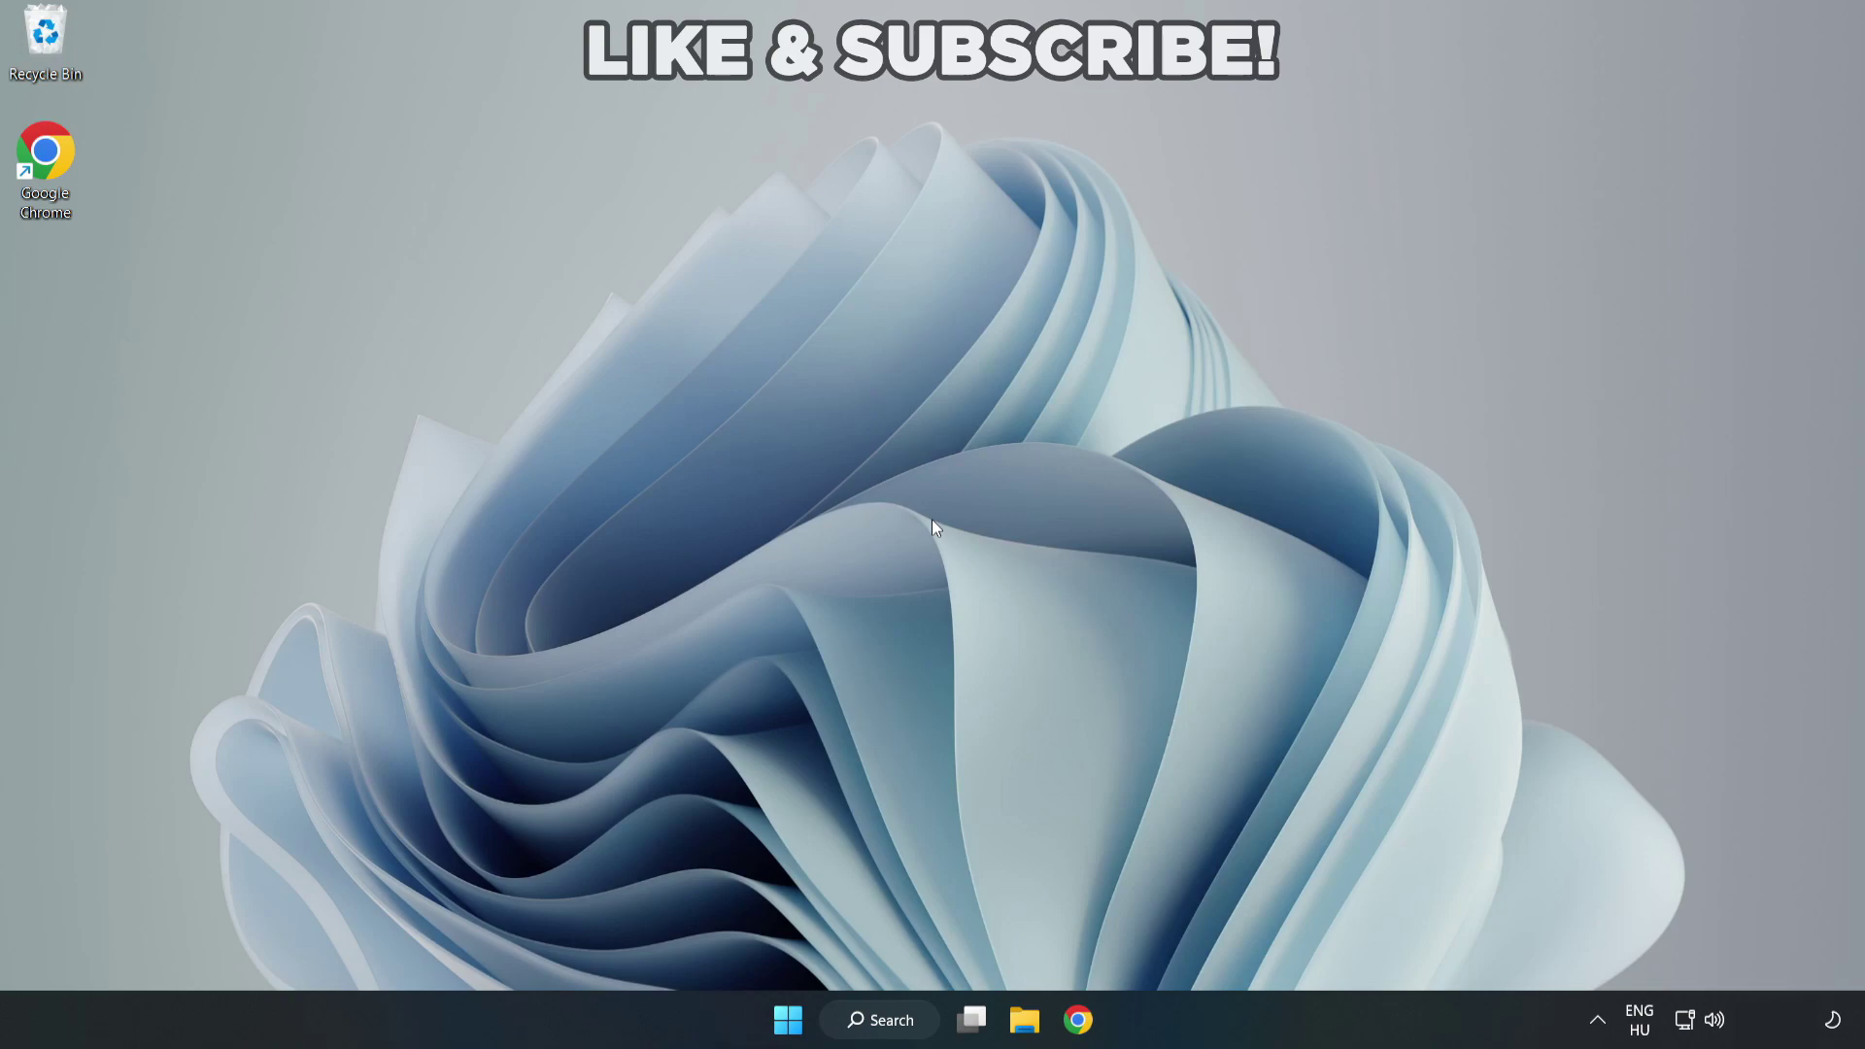
Search Windows for 'device manager' and launch the Device Manager best match
left_click(892, 1028)
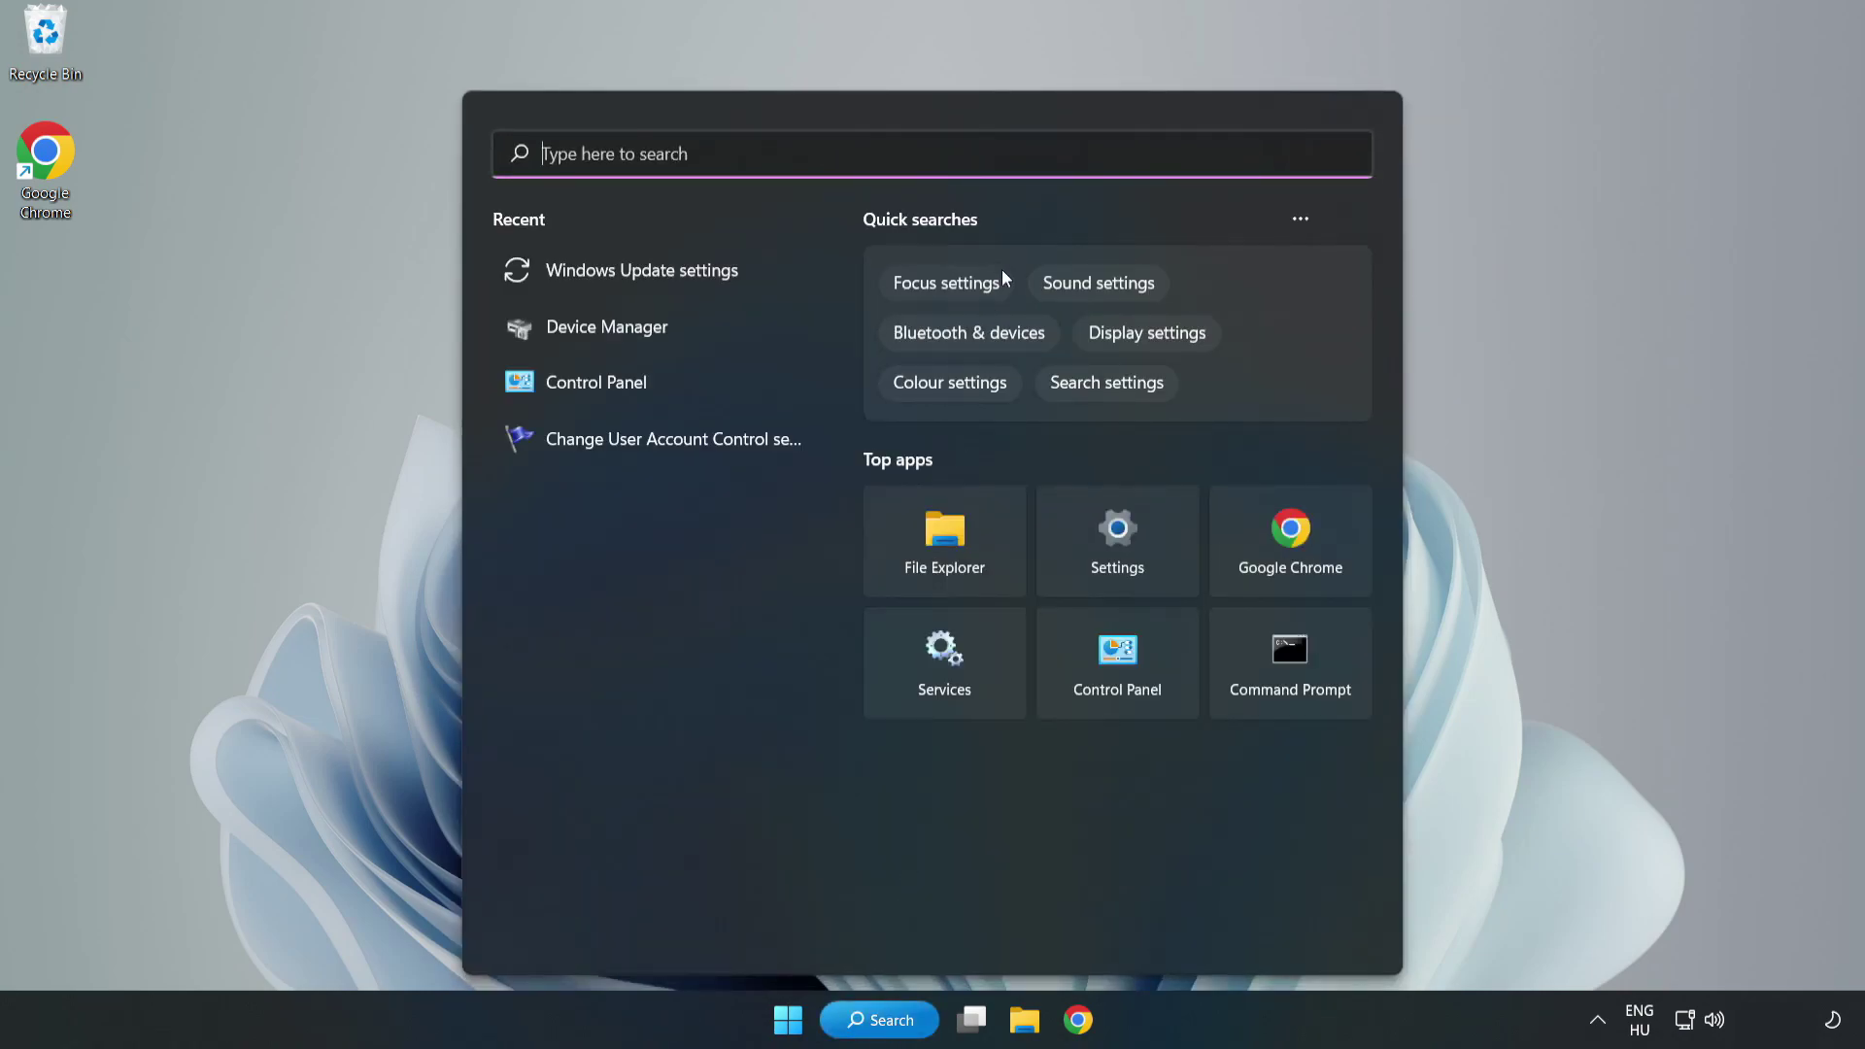
type("device m")
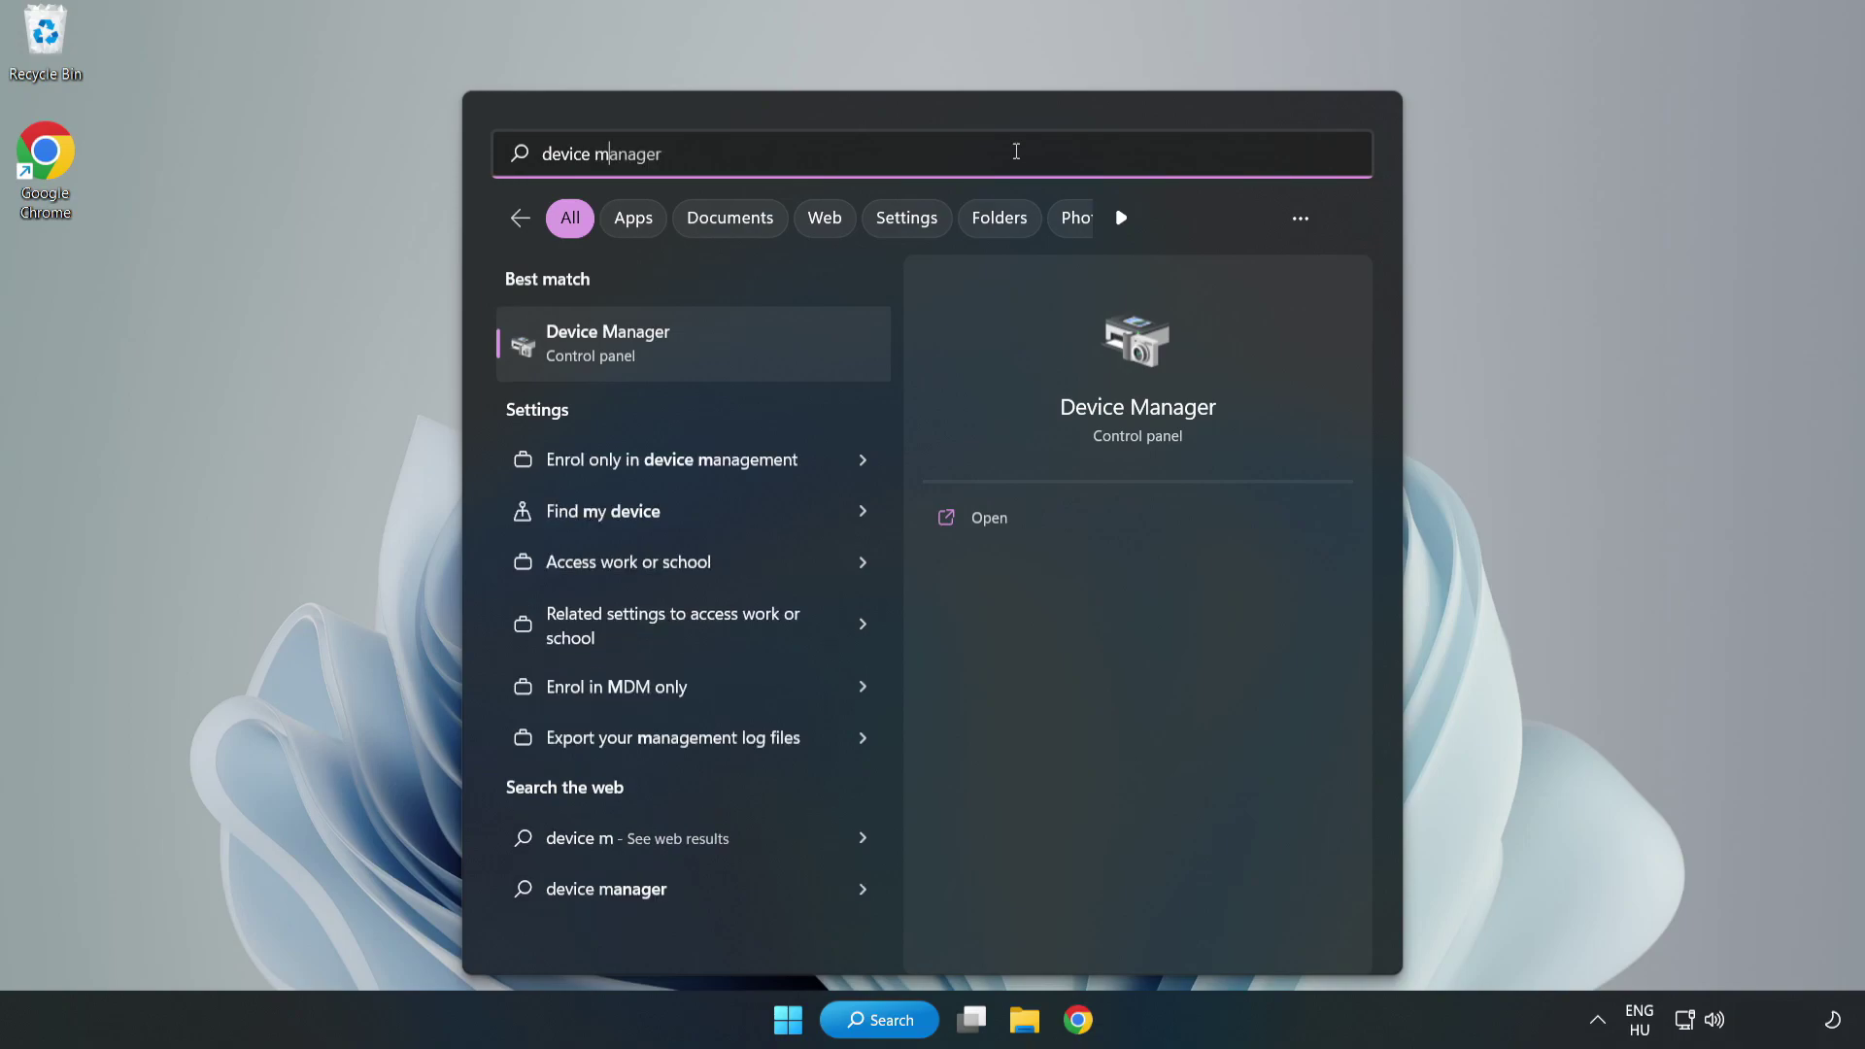
type("anager")
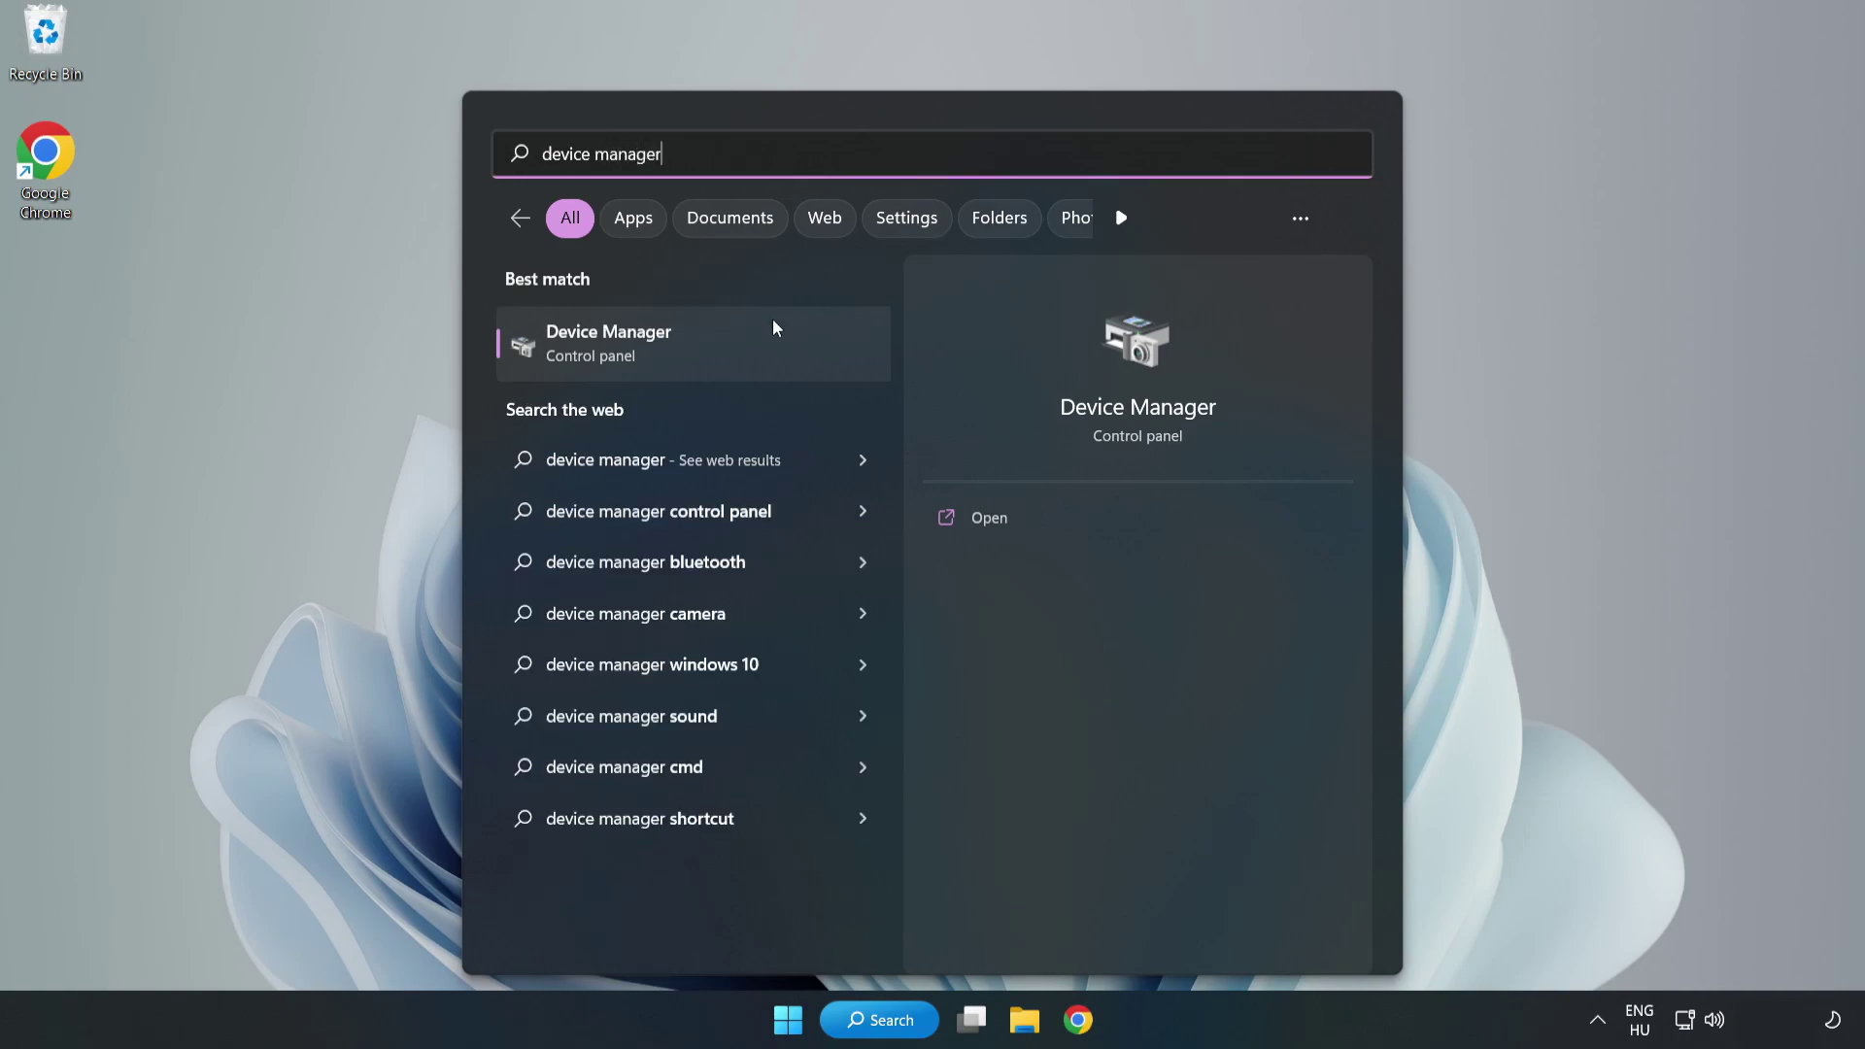
left_click(695, 362)
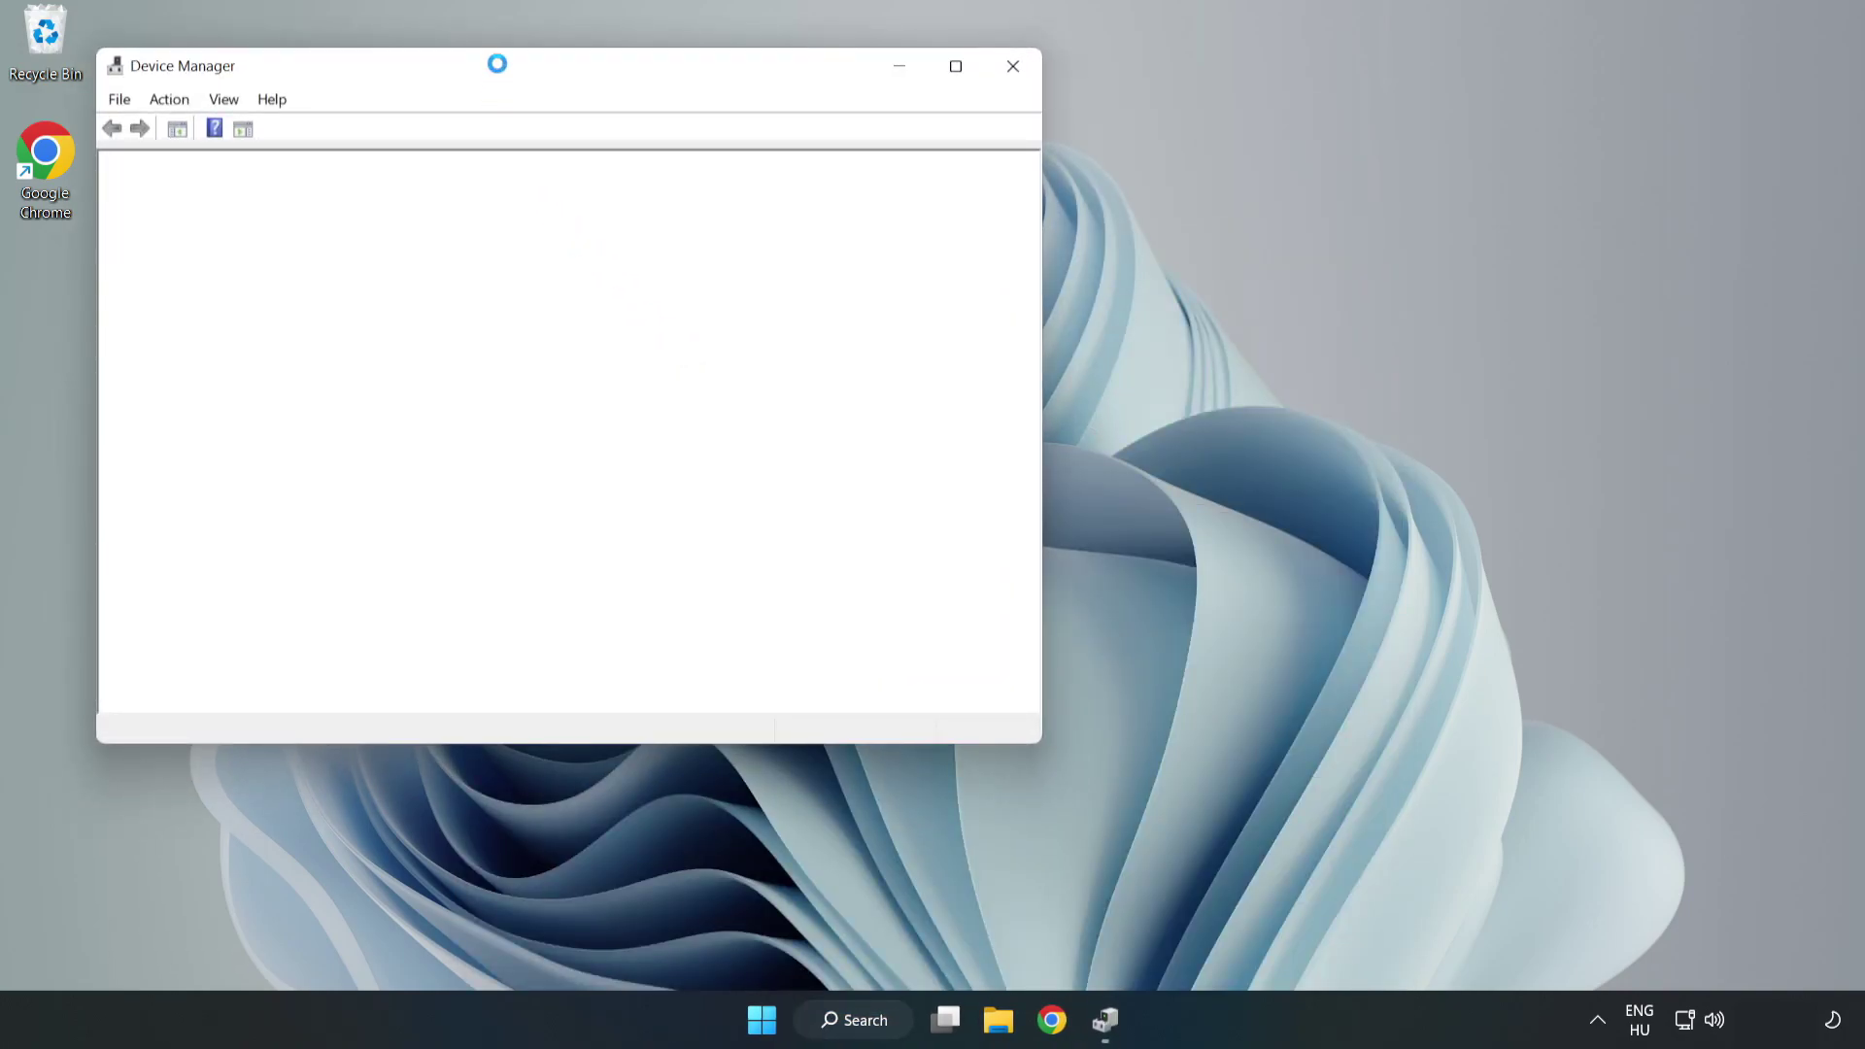
Search automatically for a better VMware SVGA 3D display driver, then close Device Manager
left_click_drag(497, 63, 833, 167)
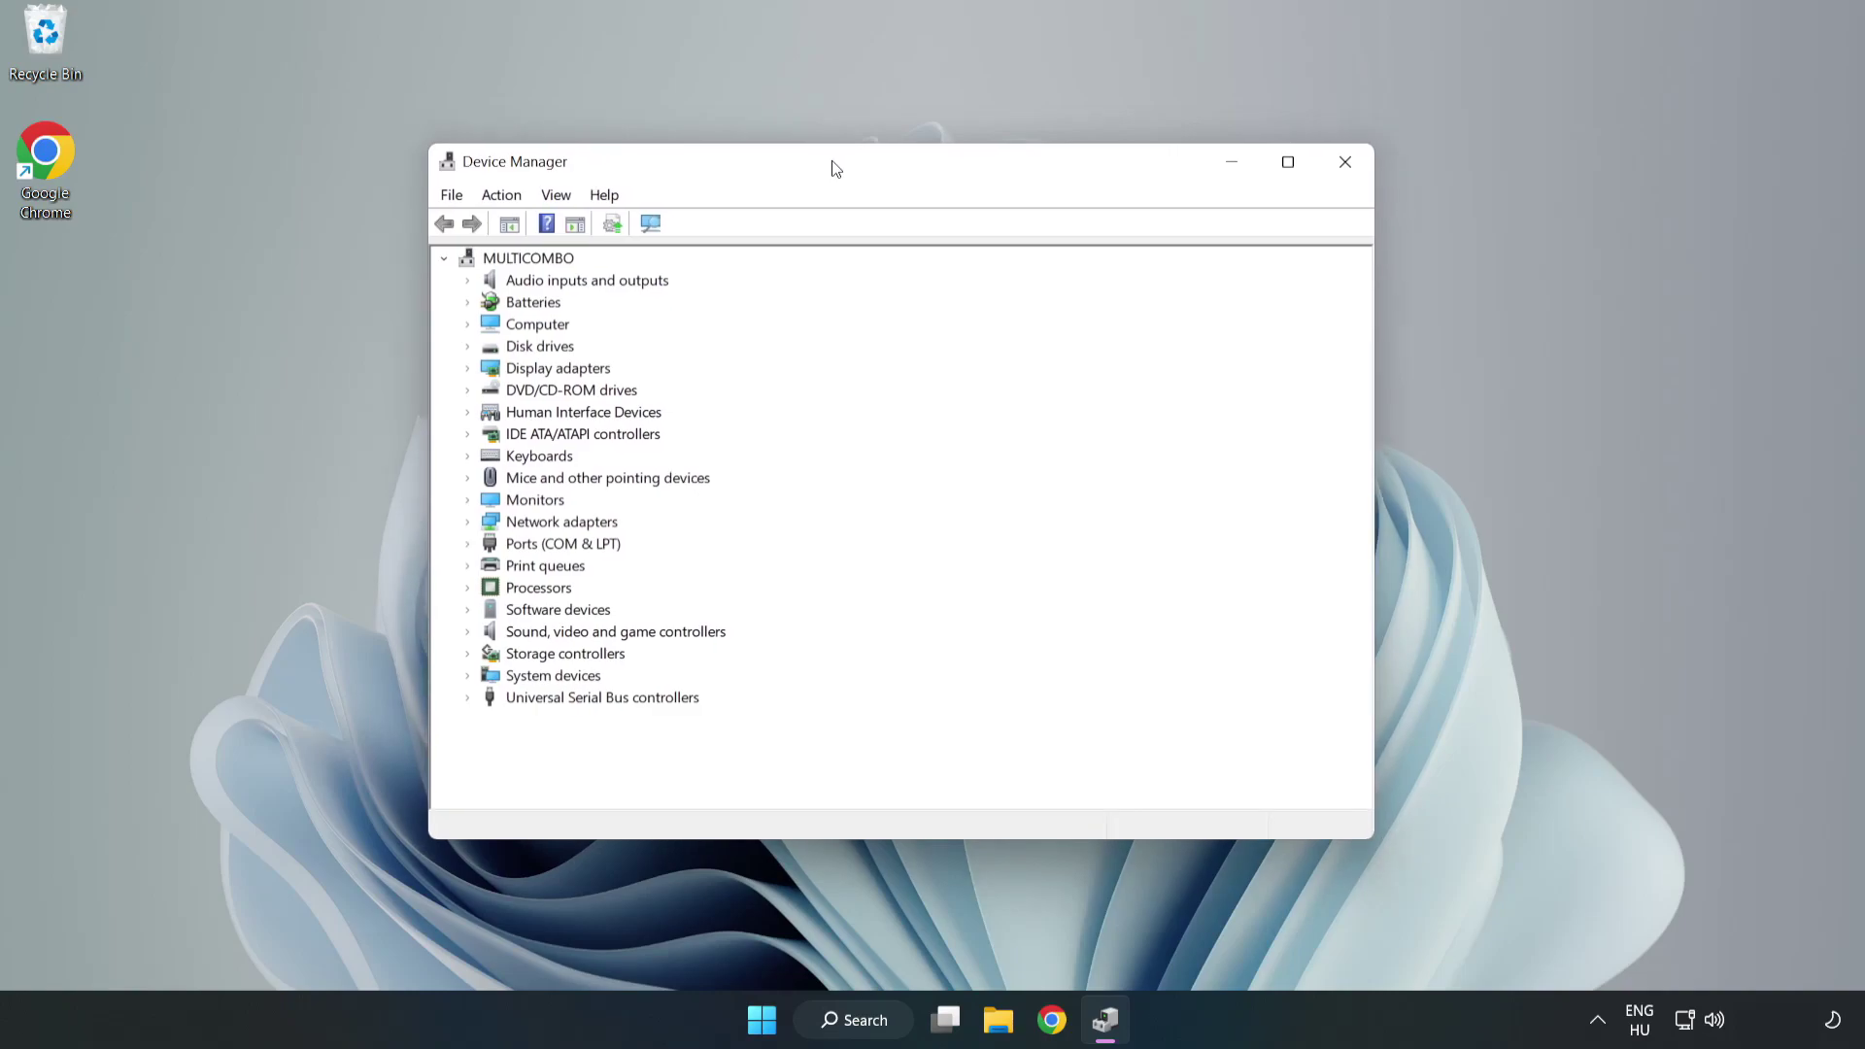
left_click(498, 371)
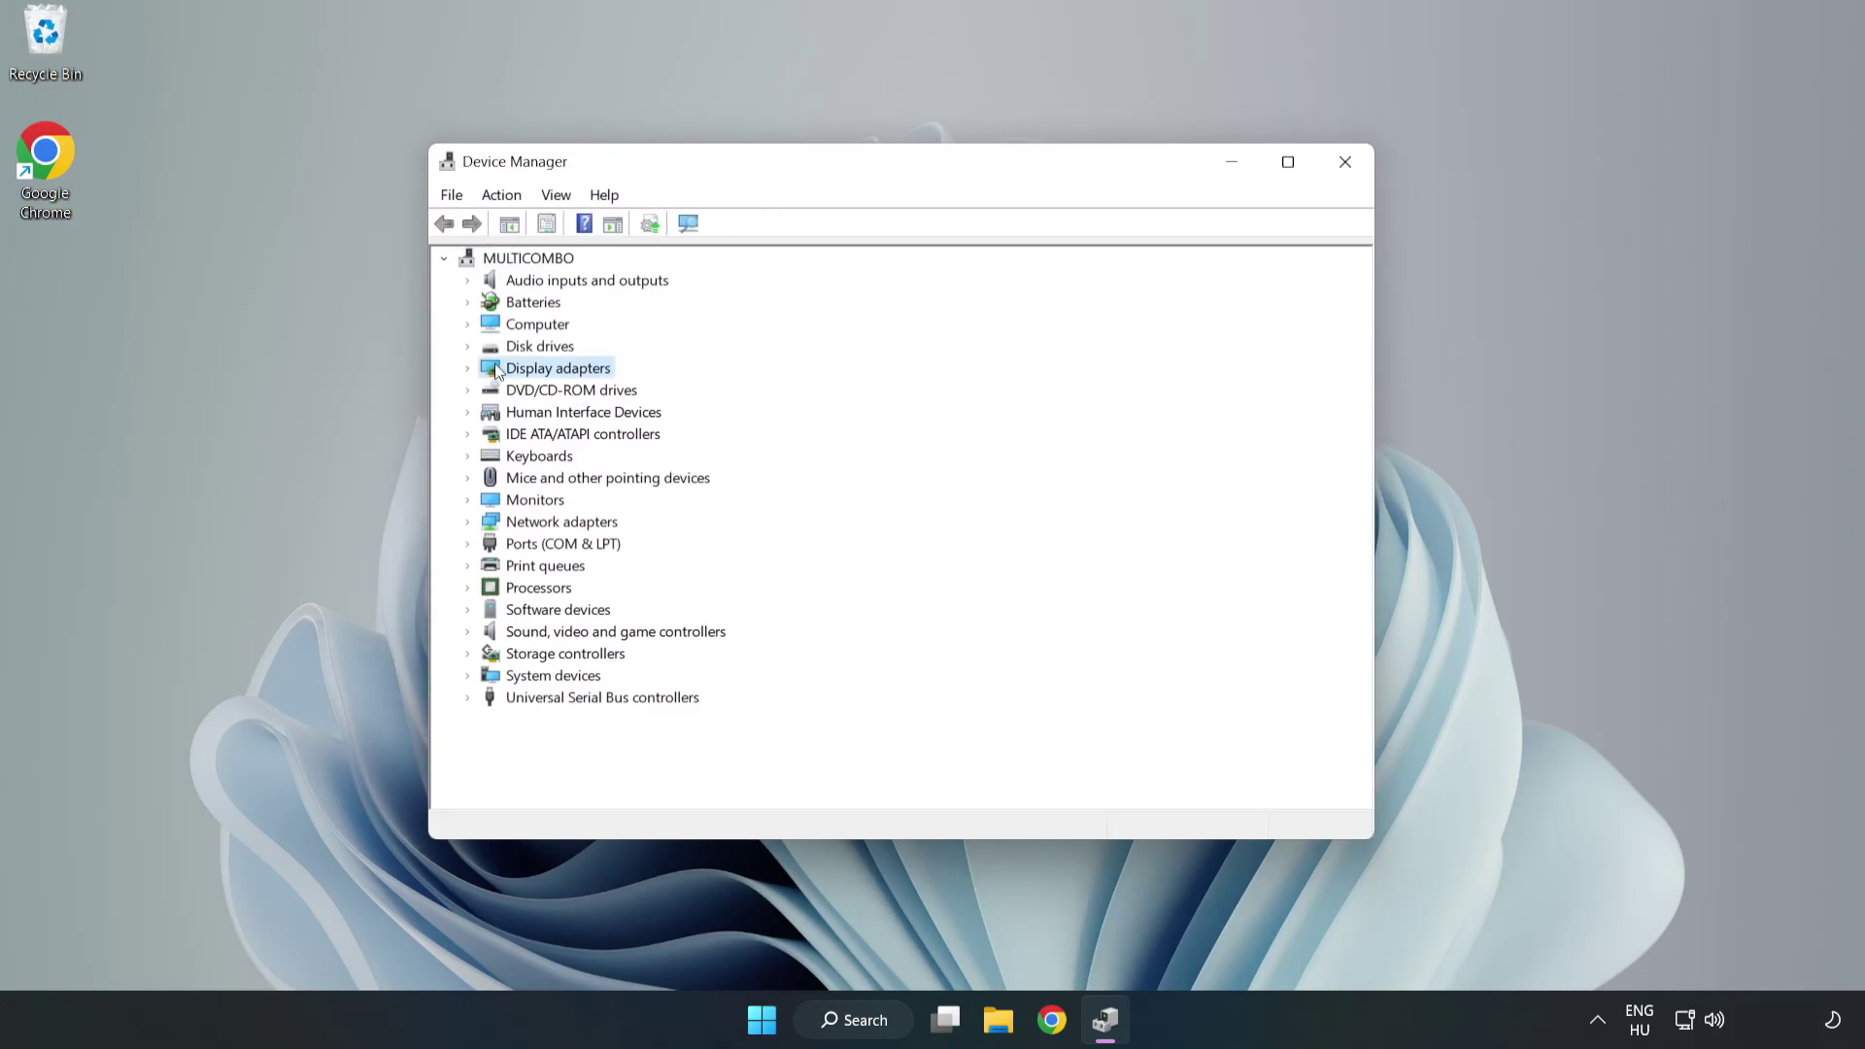
left_click(468, 370)
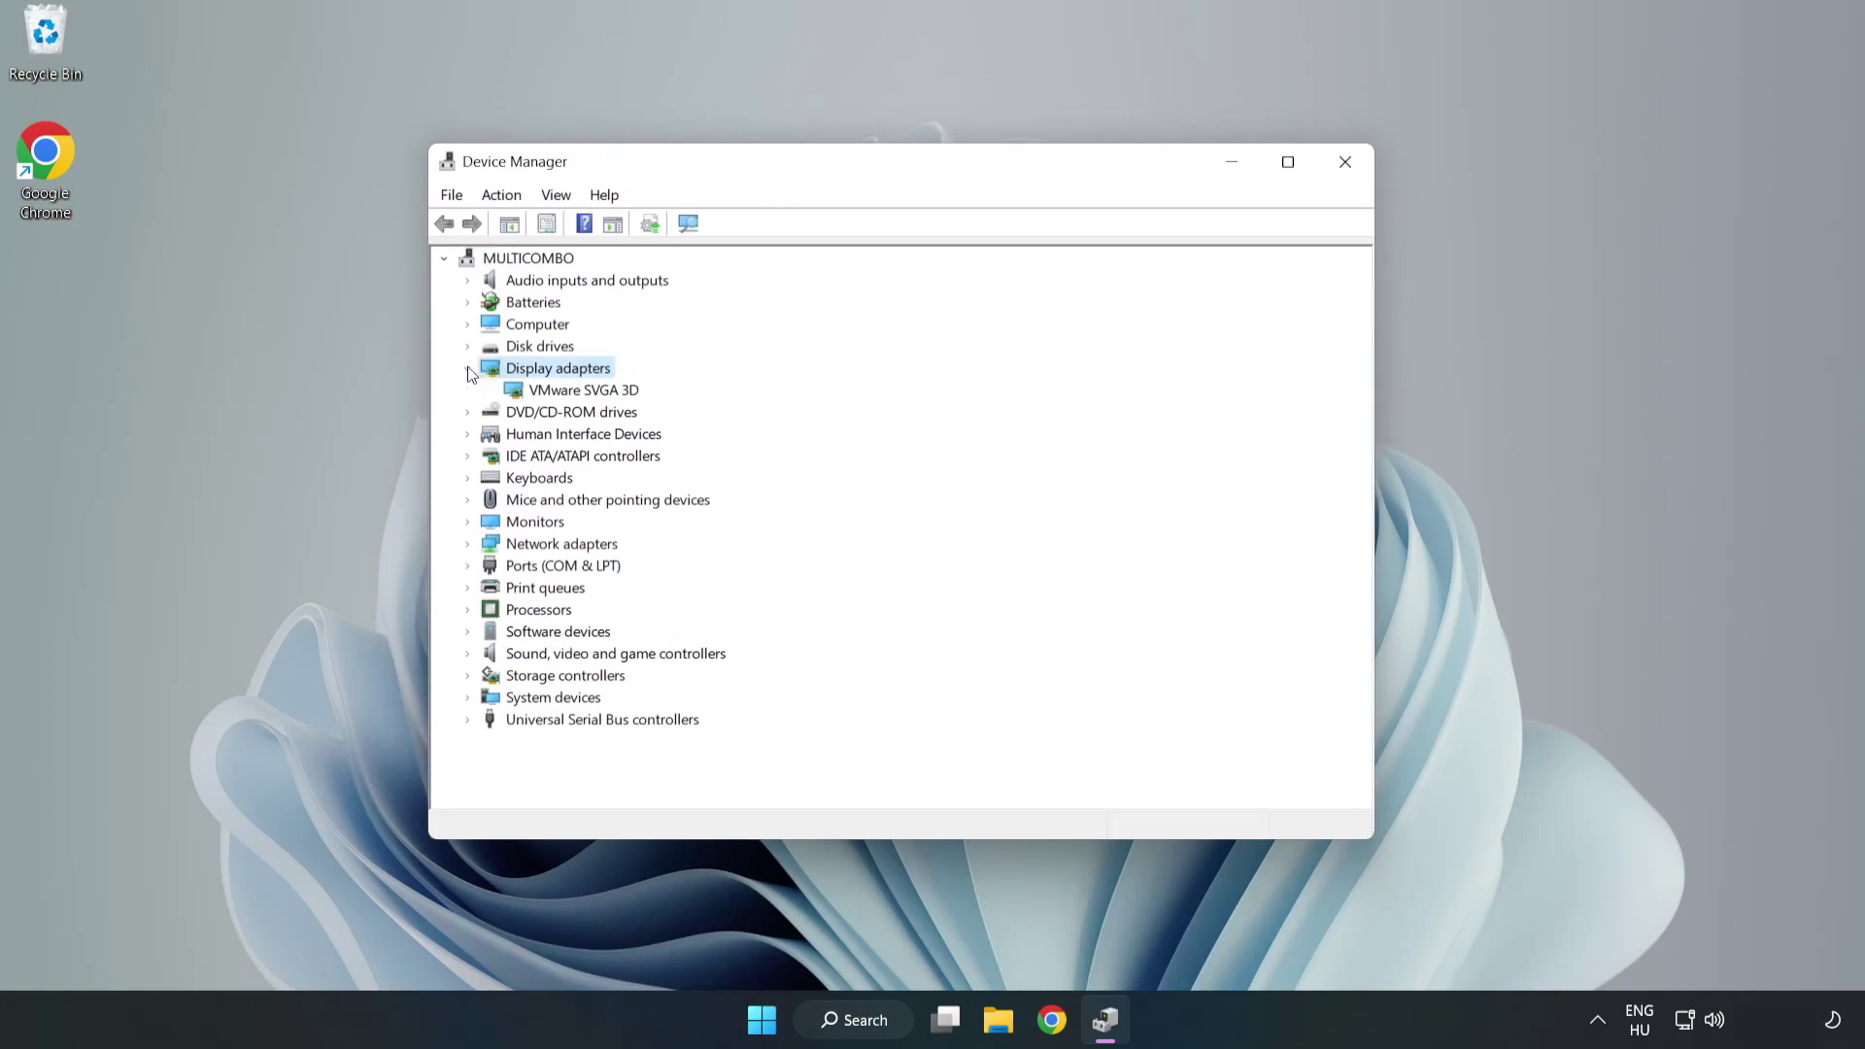
left_click(518, 391)
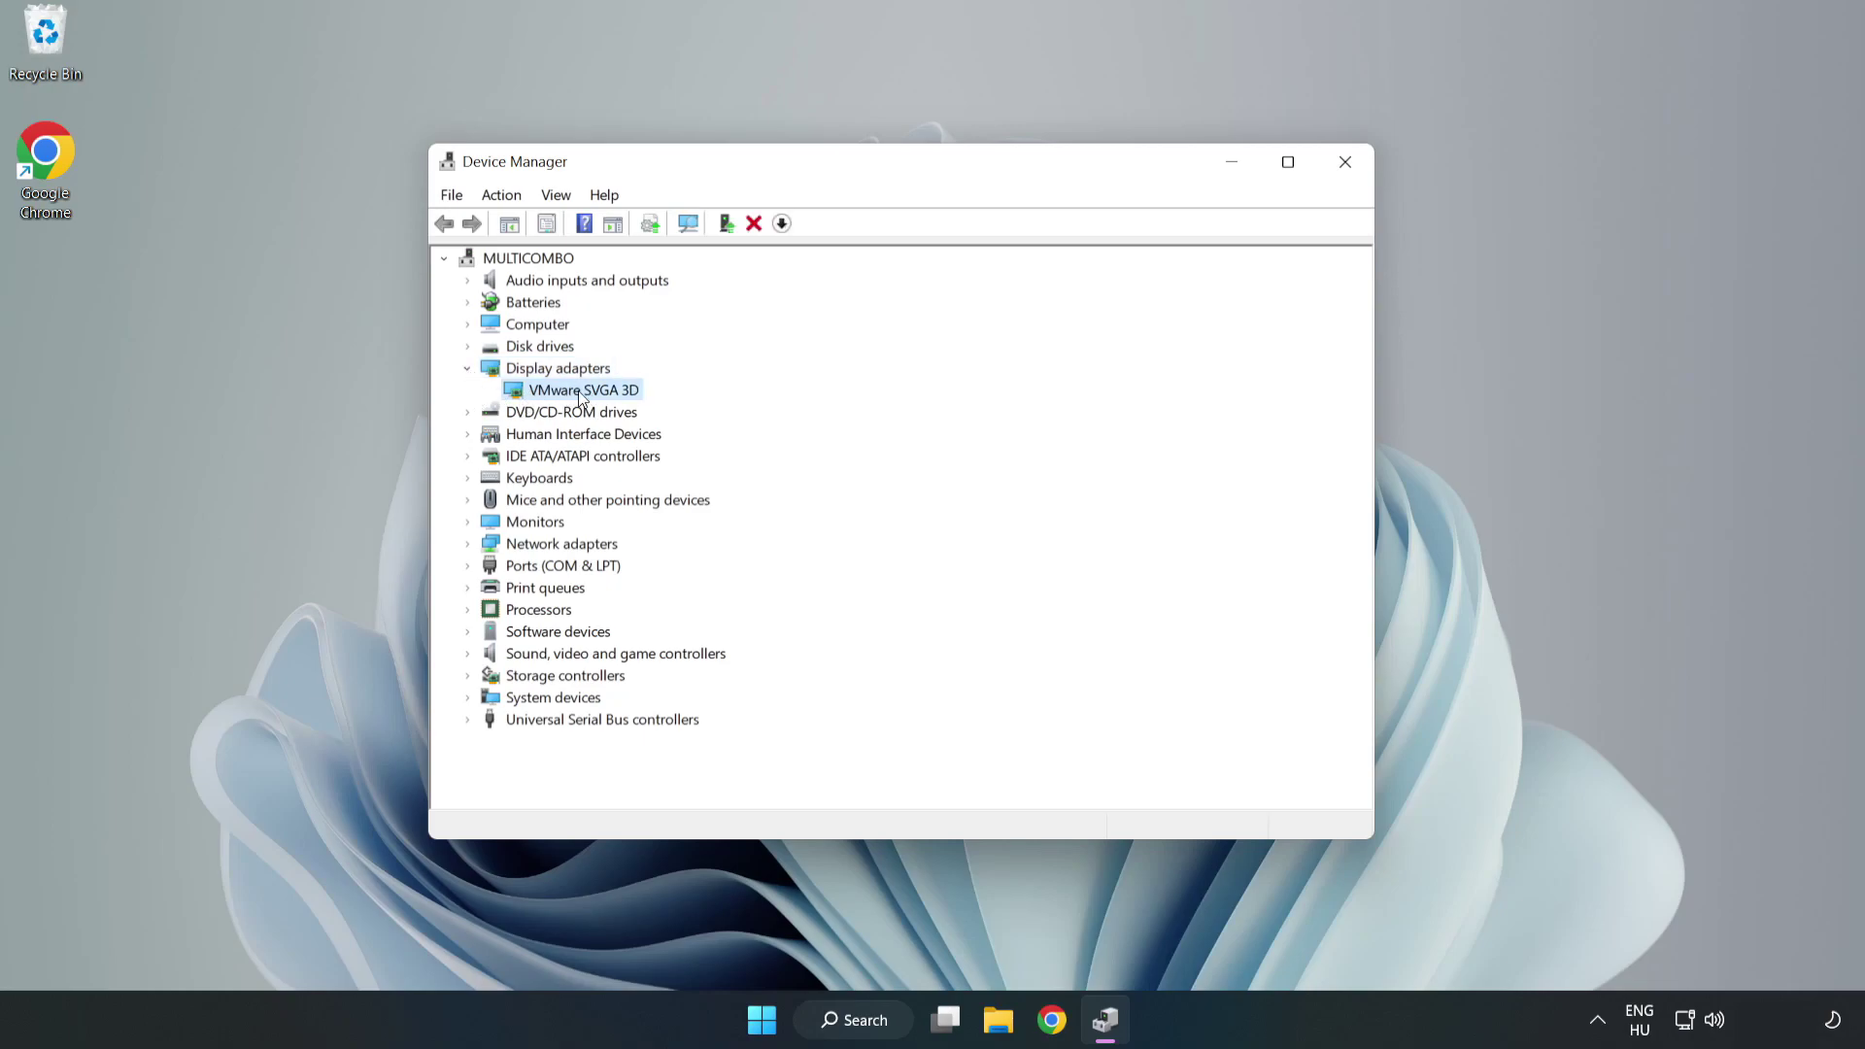
right_click(579, 394)
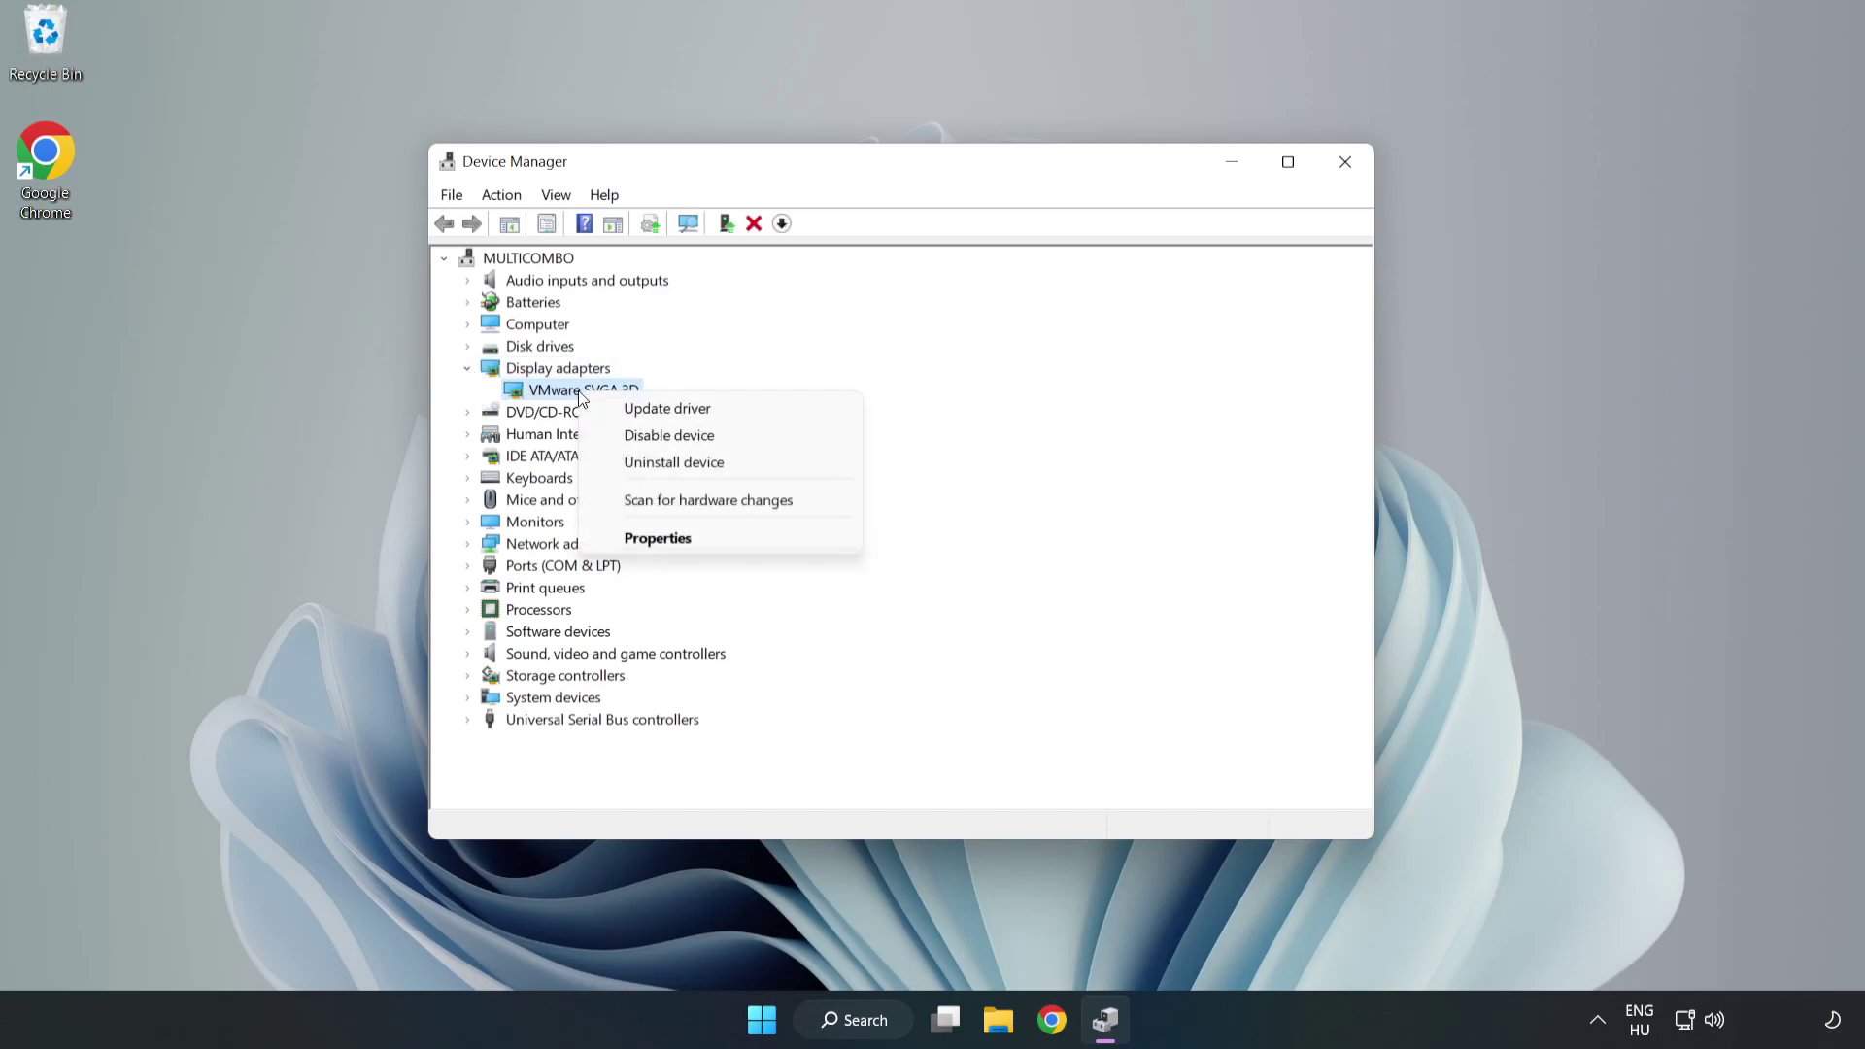
left_click(722, 410)
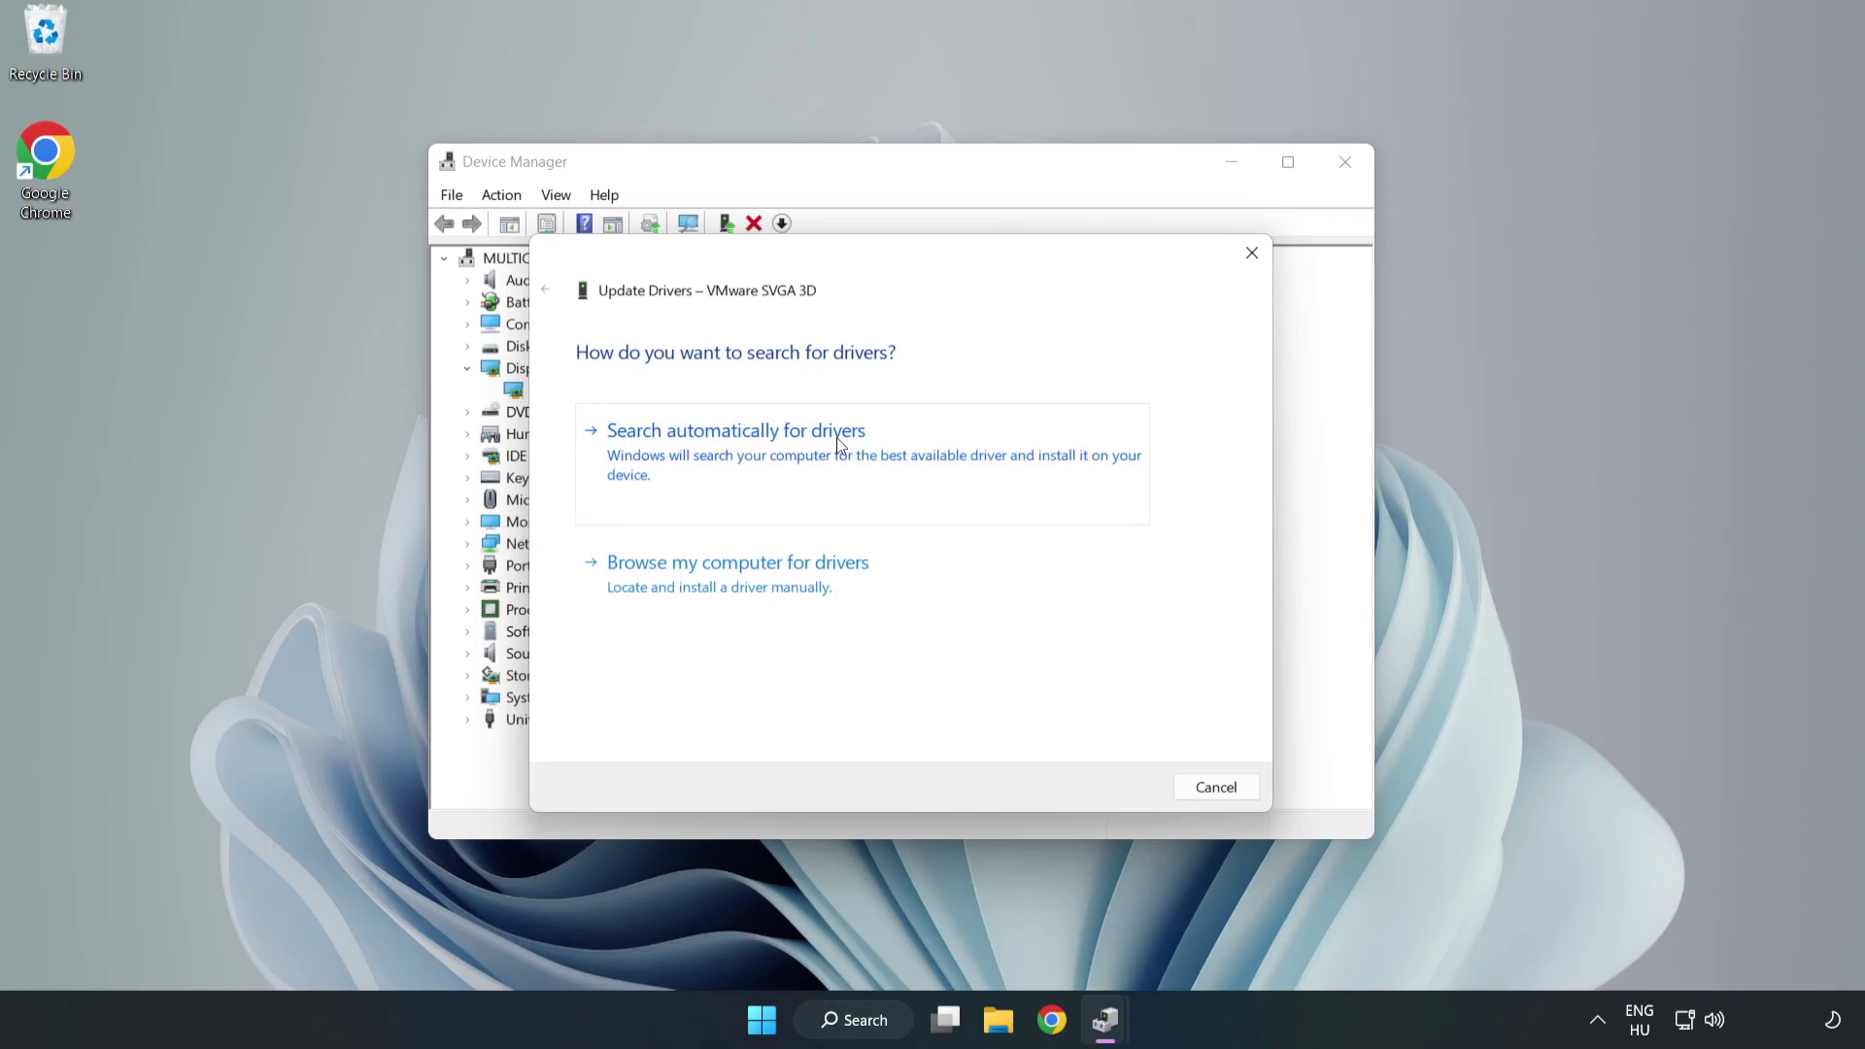
left_click(743, 453)
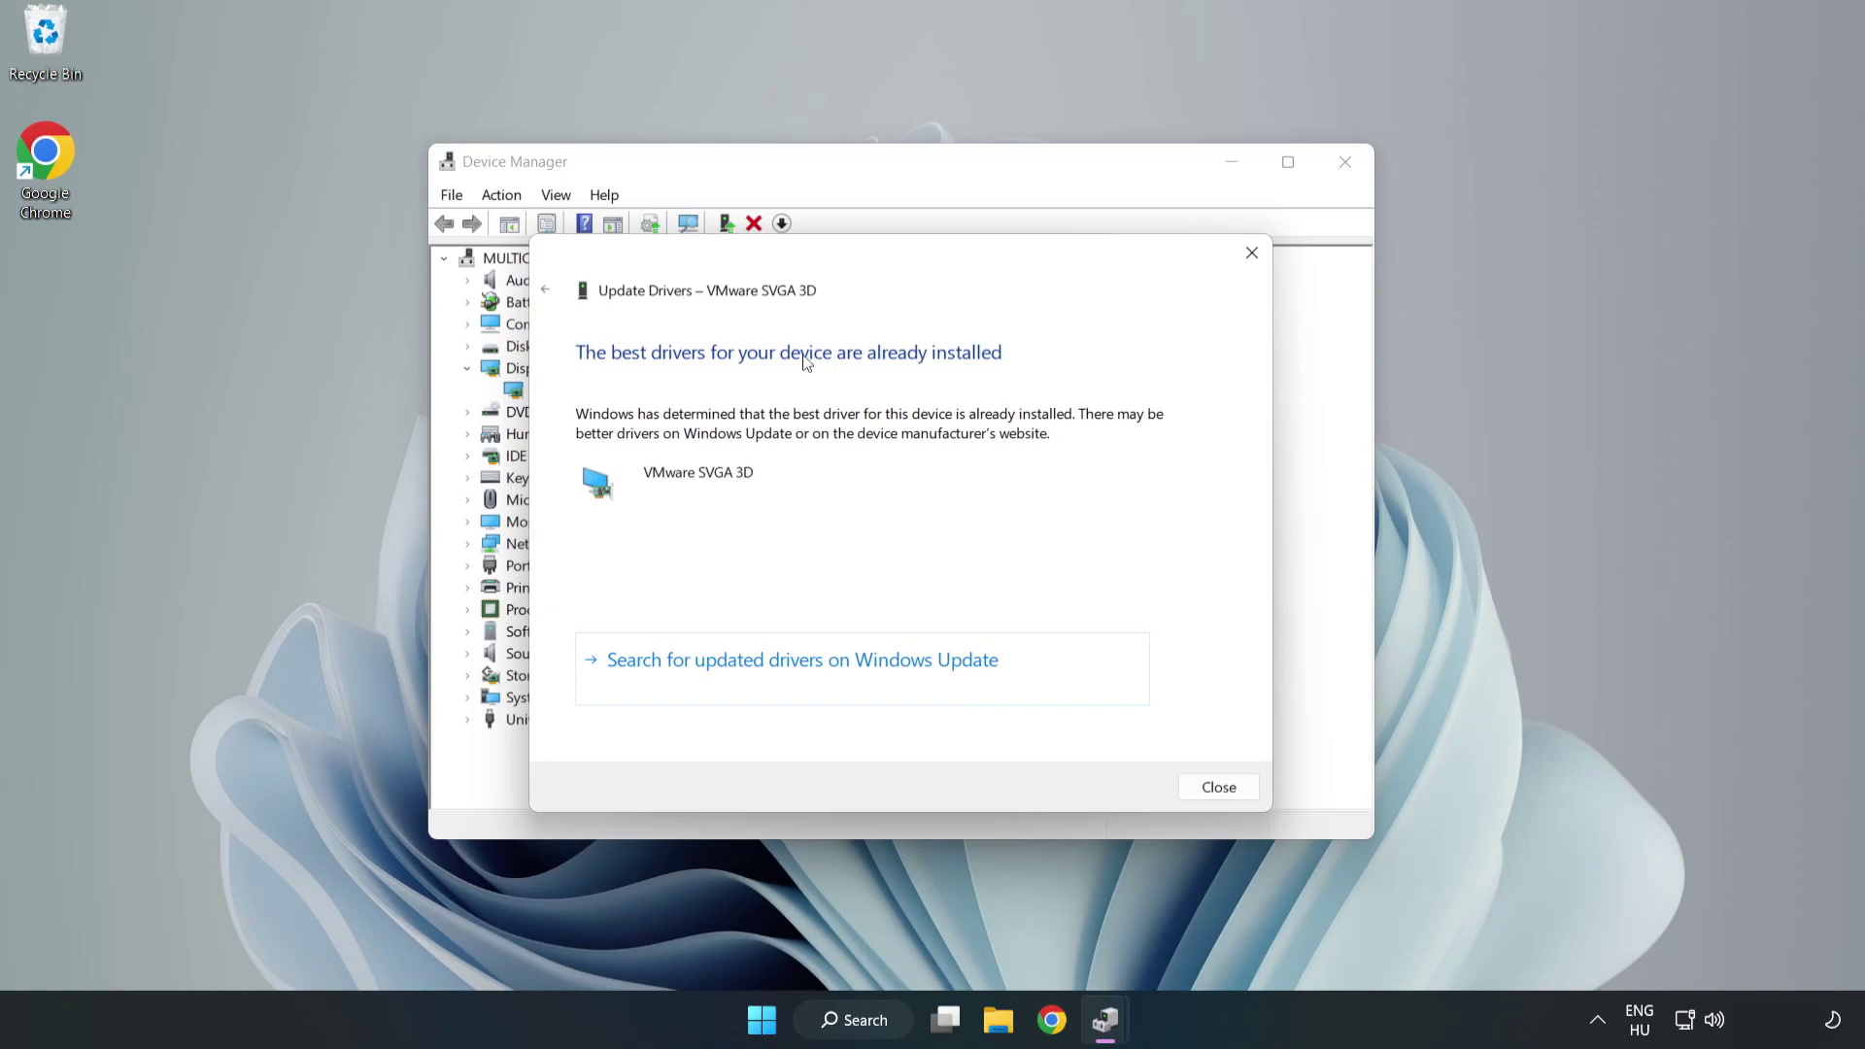
left_click(1219, 789)
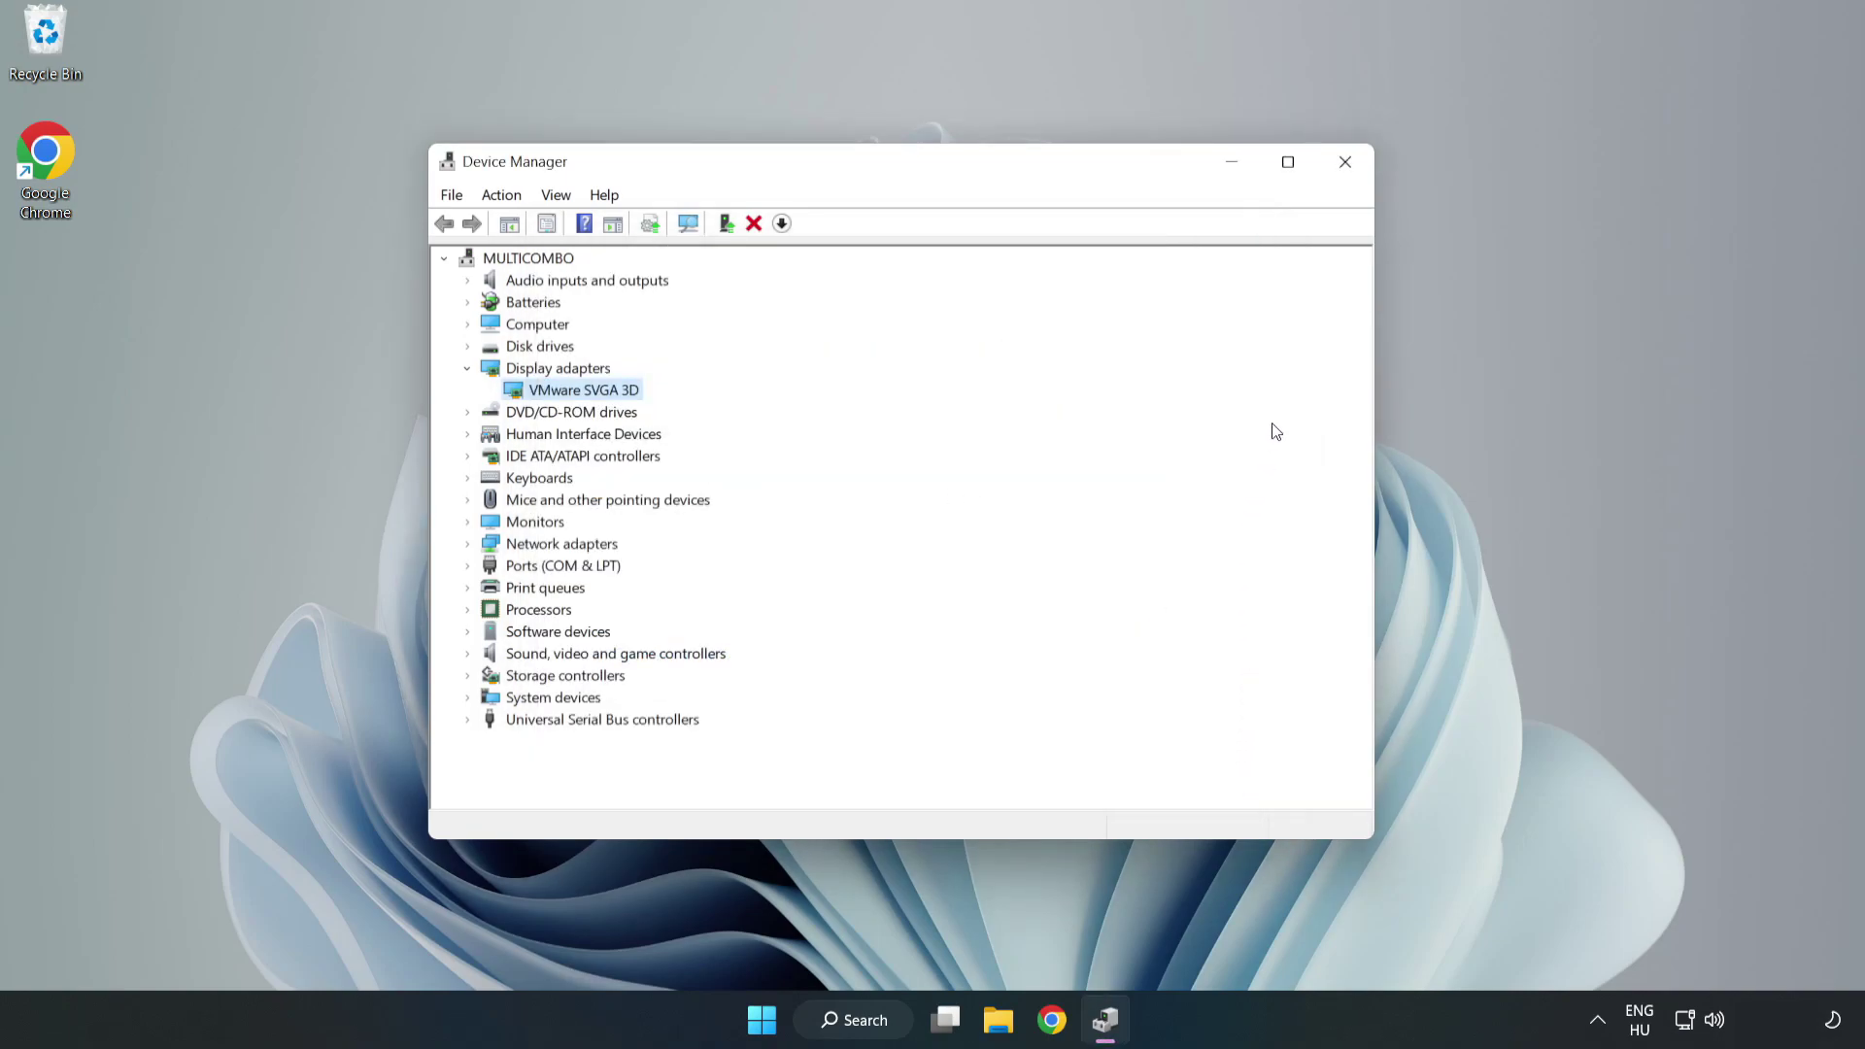
left_click(1346, 167)
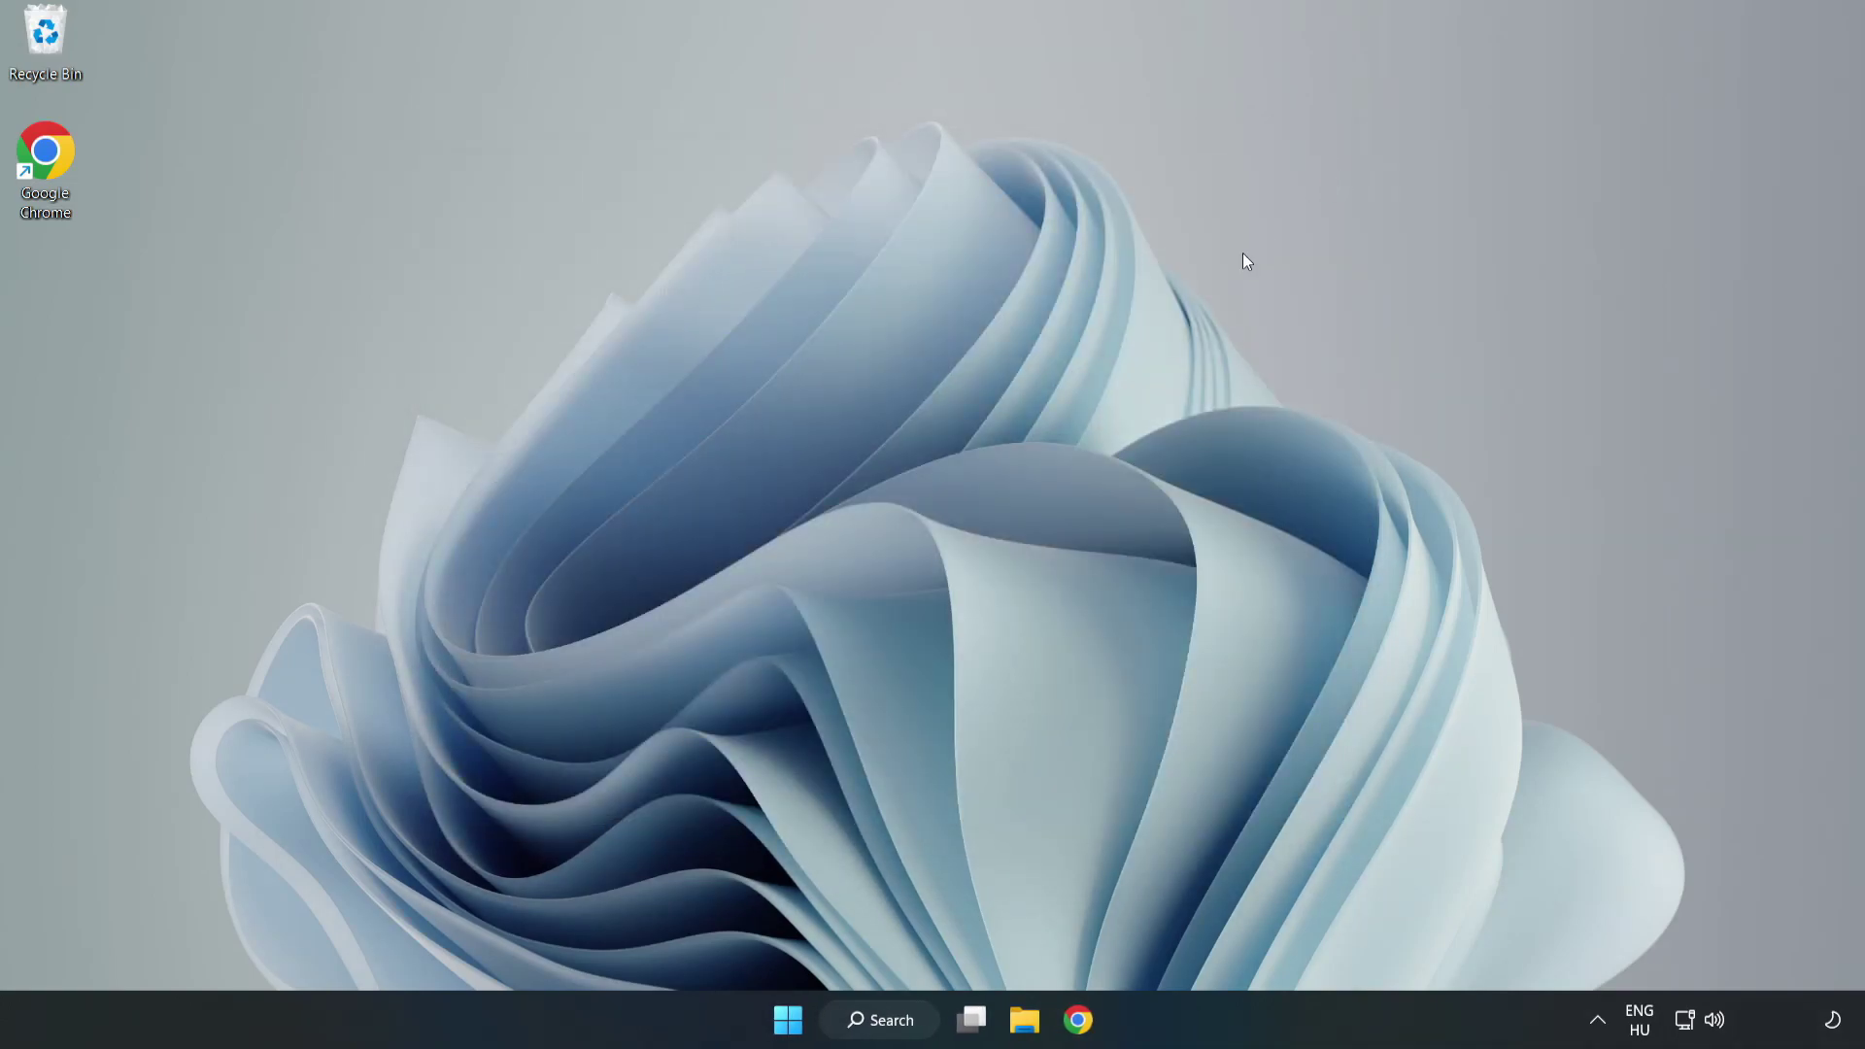
Search 'updates', open Windows Update full-screen, and run Check for updates
left_click(882, 1021)
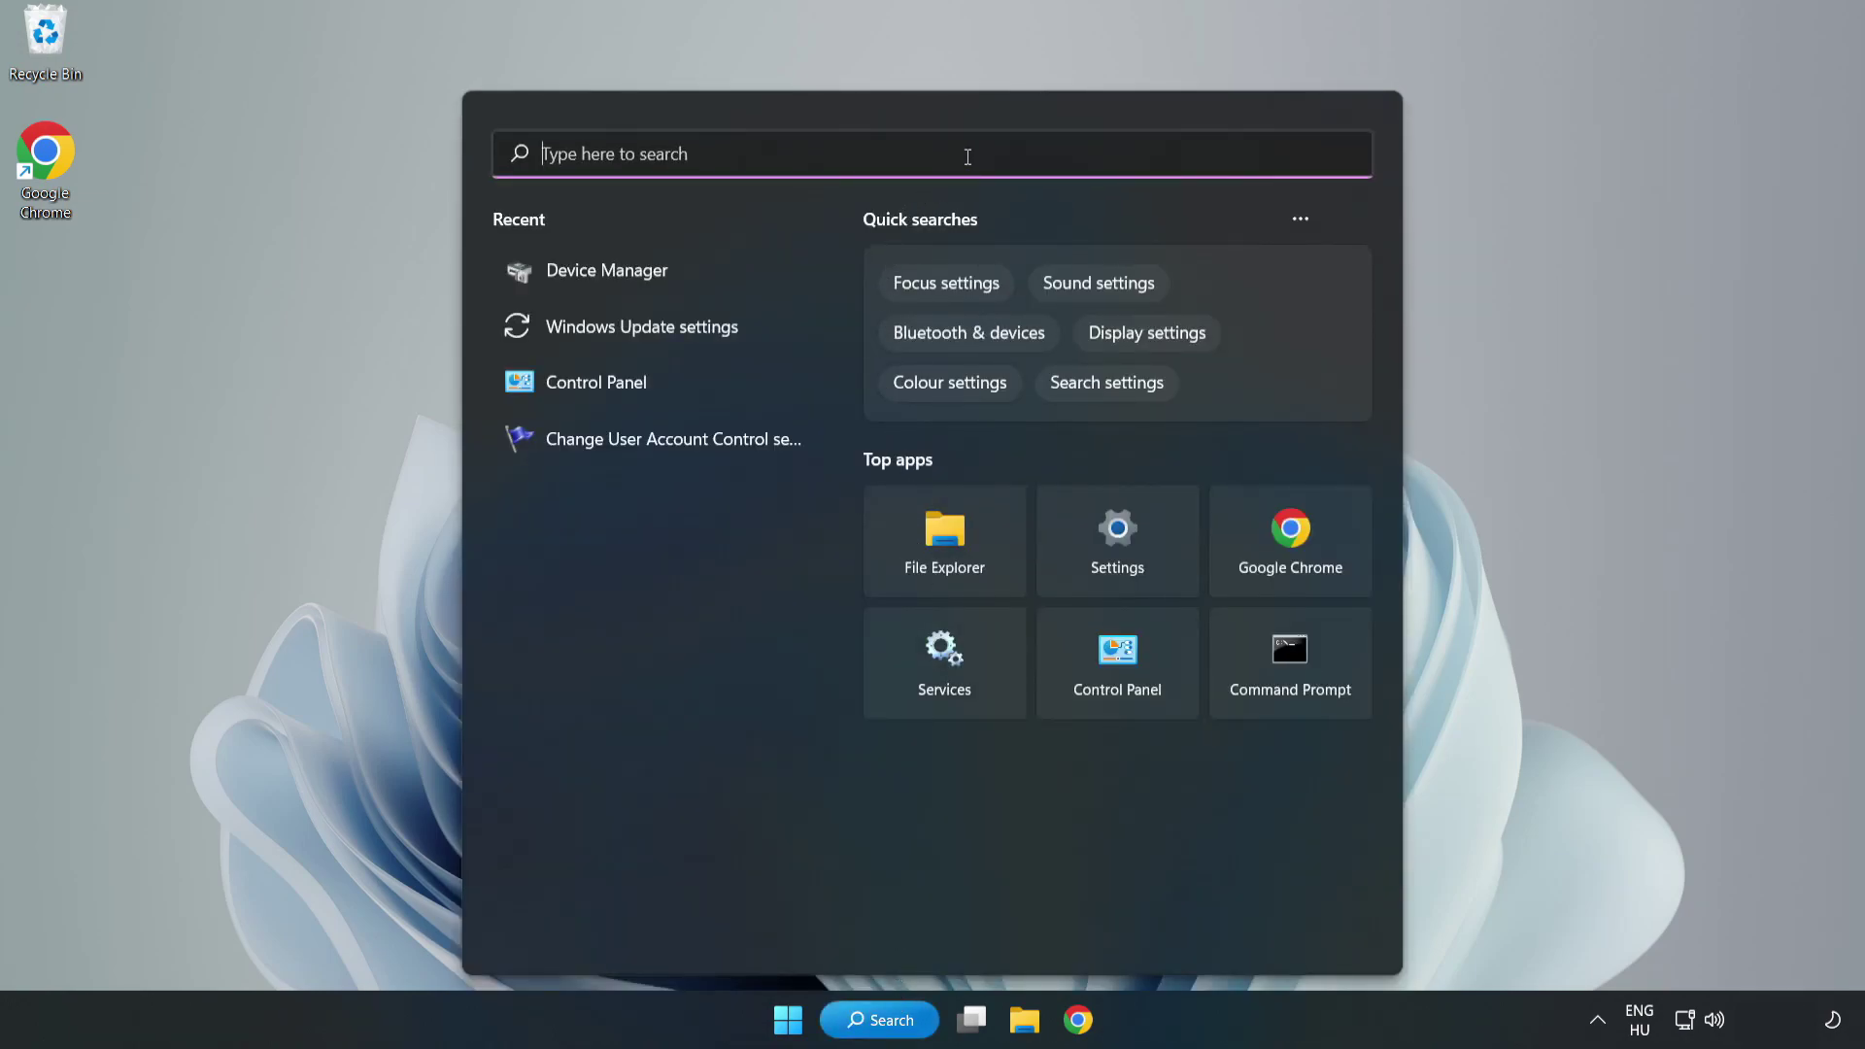
type("updates")
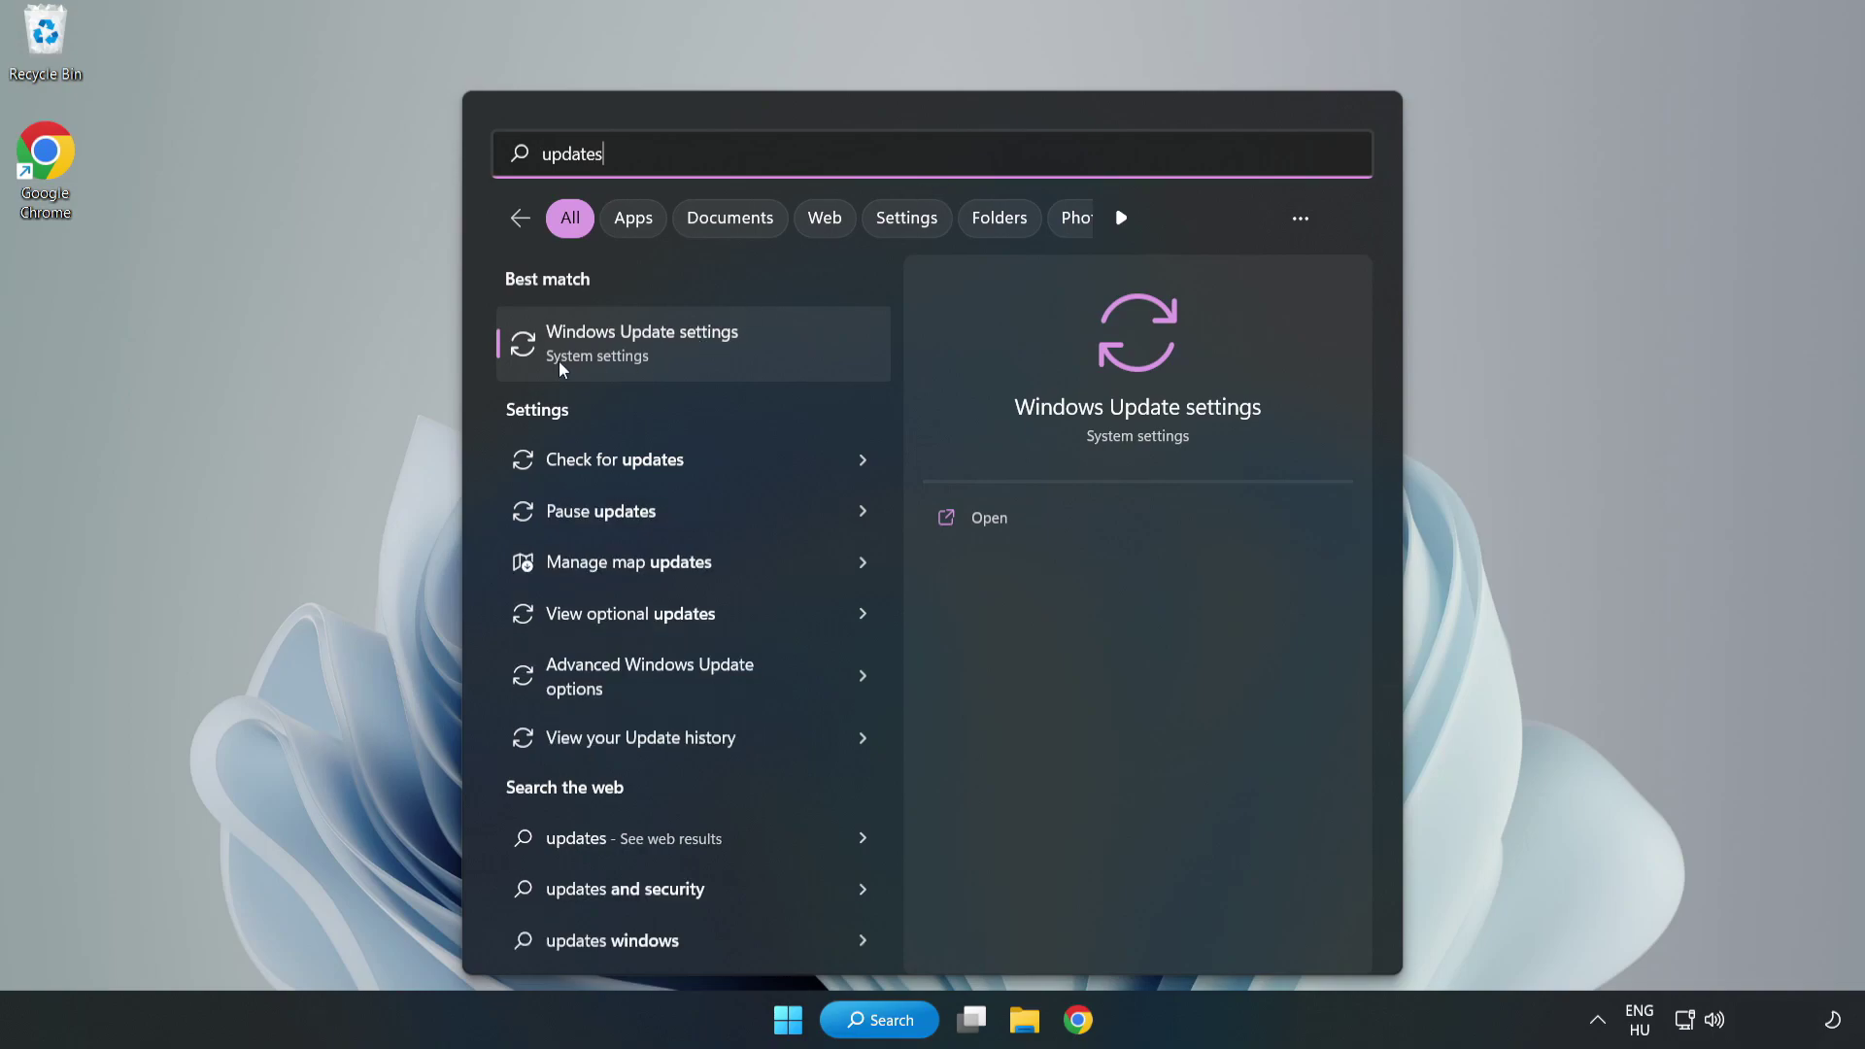
left_click(666, 353)
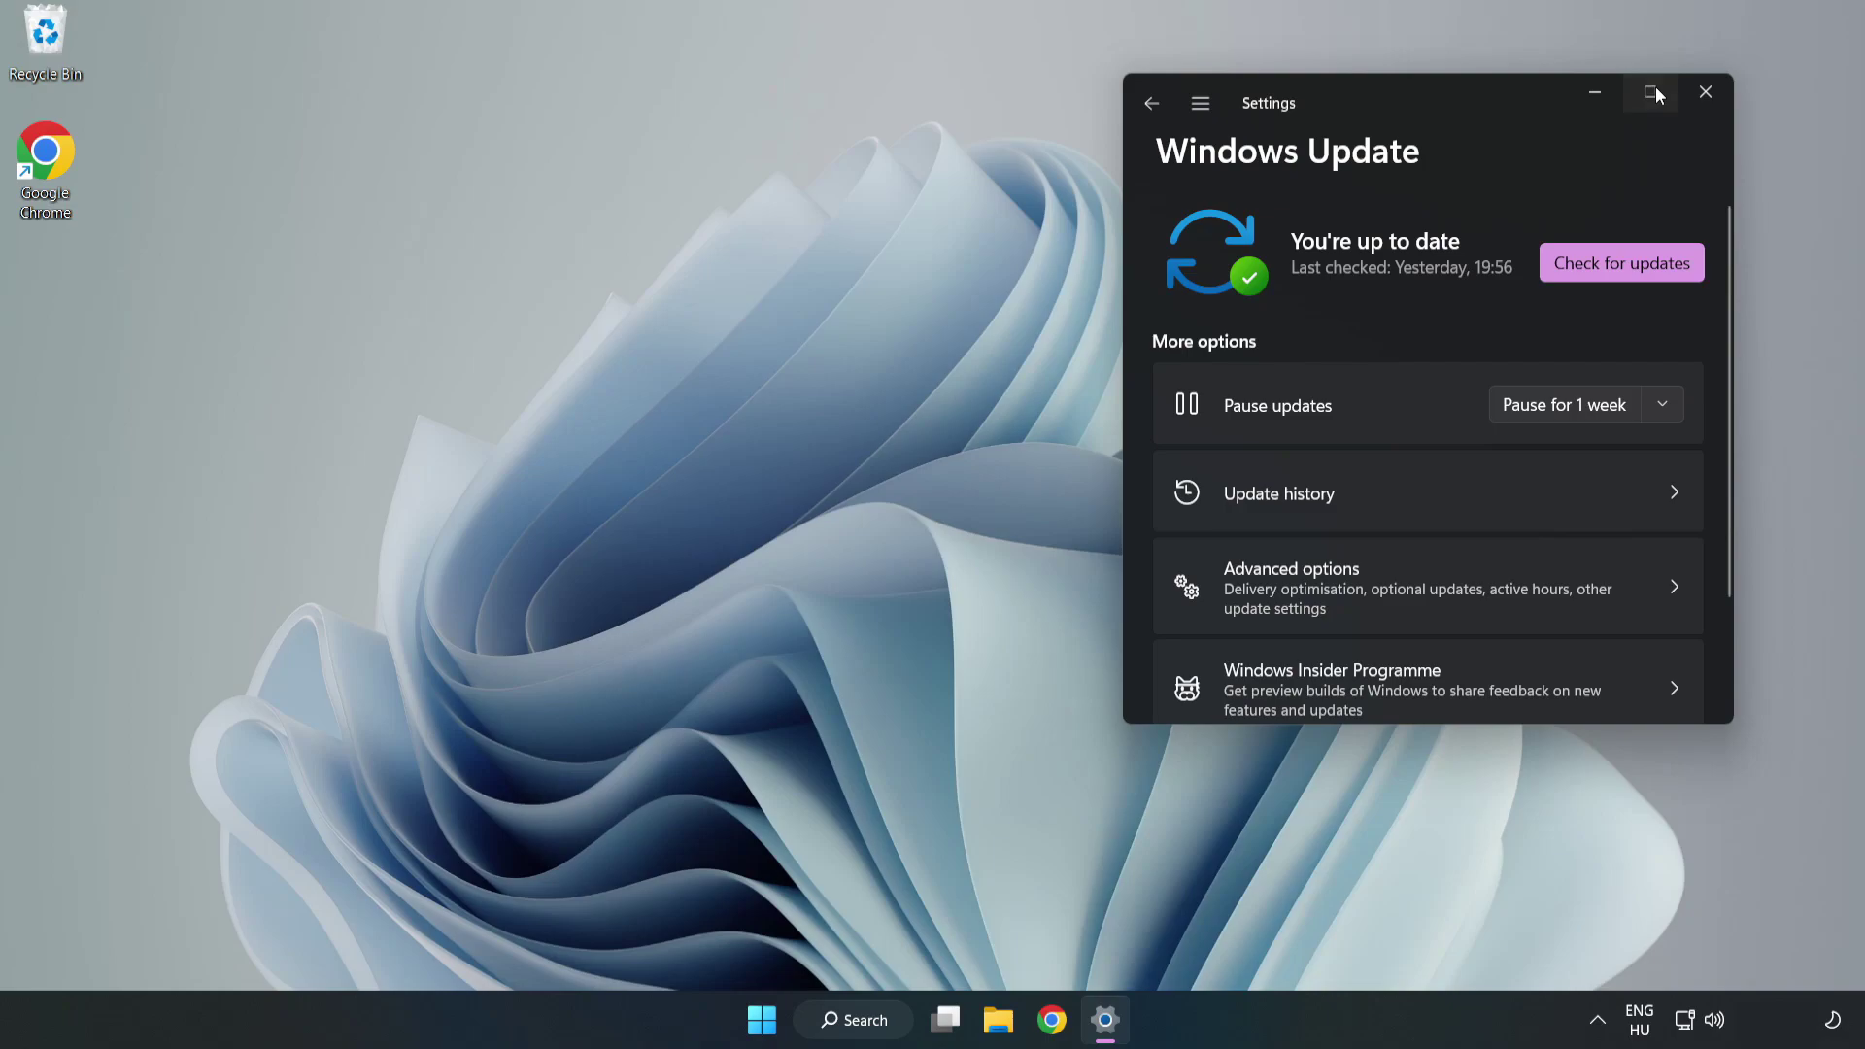
left_click(1655, 88)
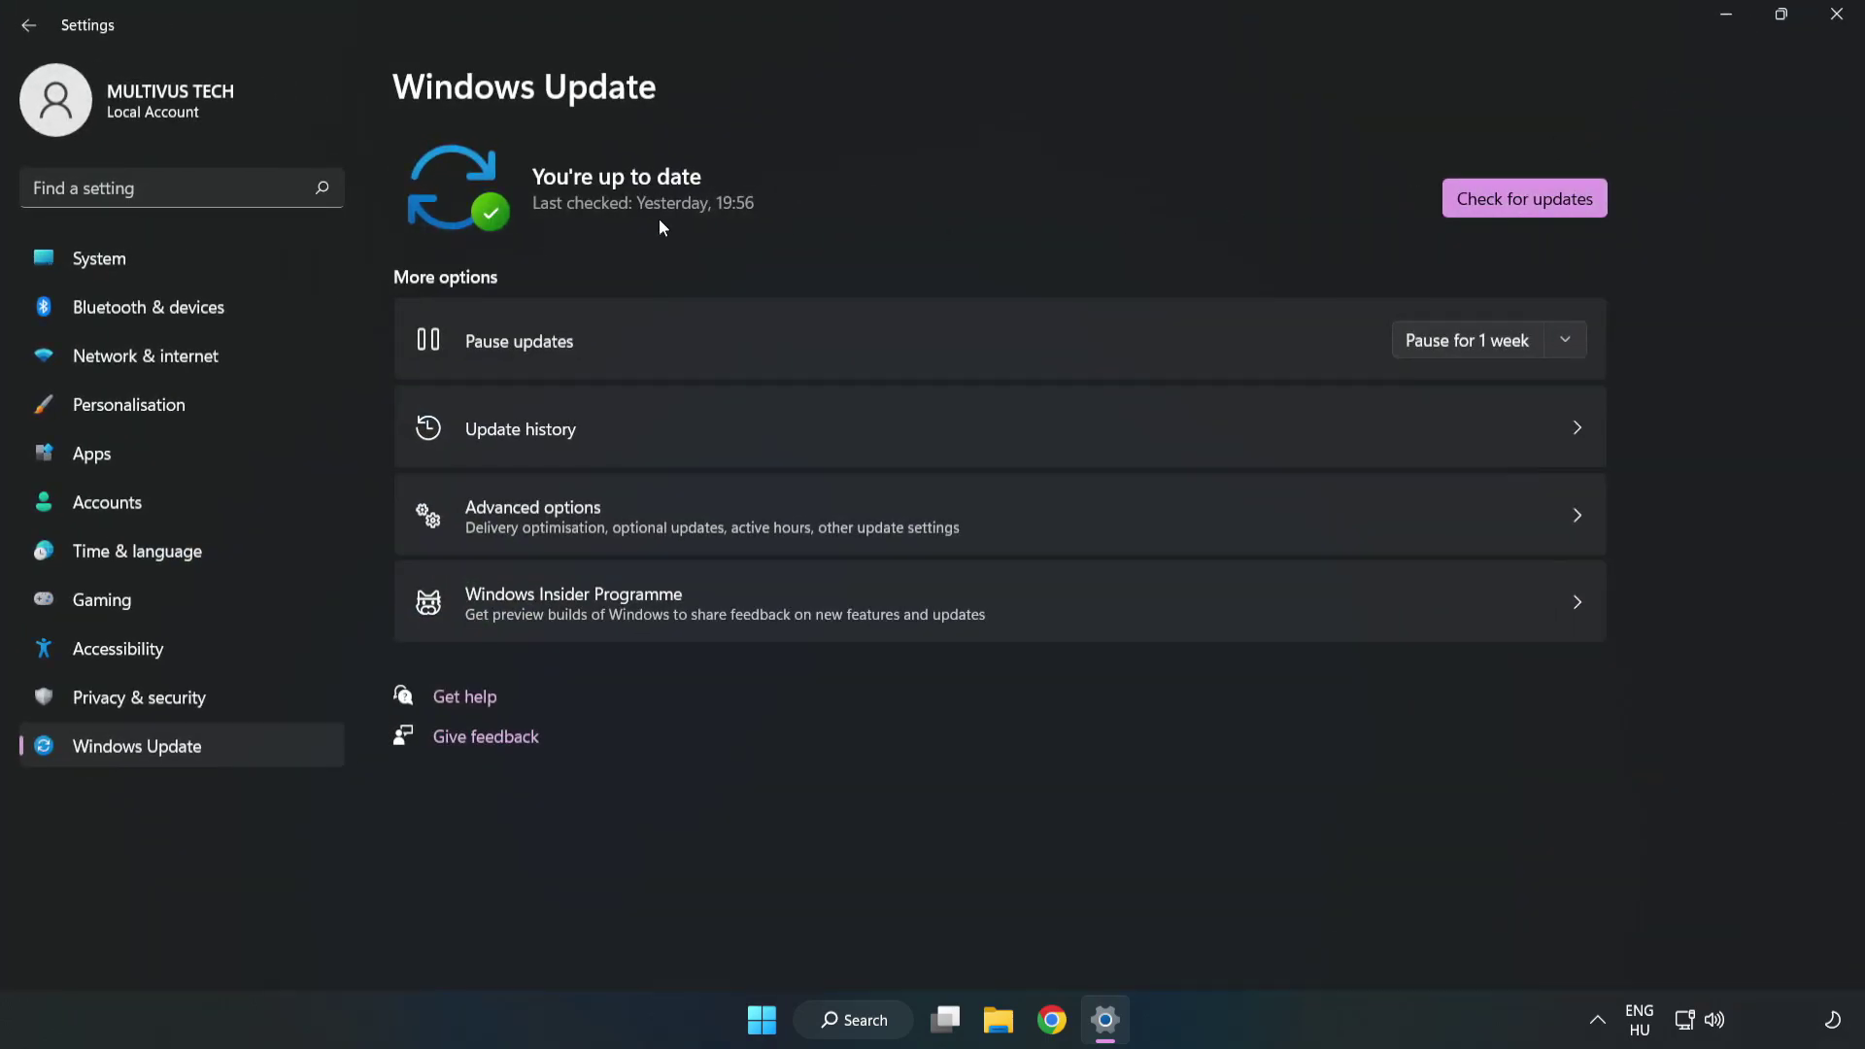
left_click(1531, 202)
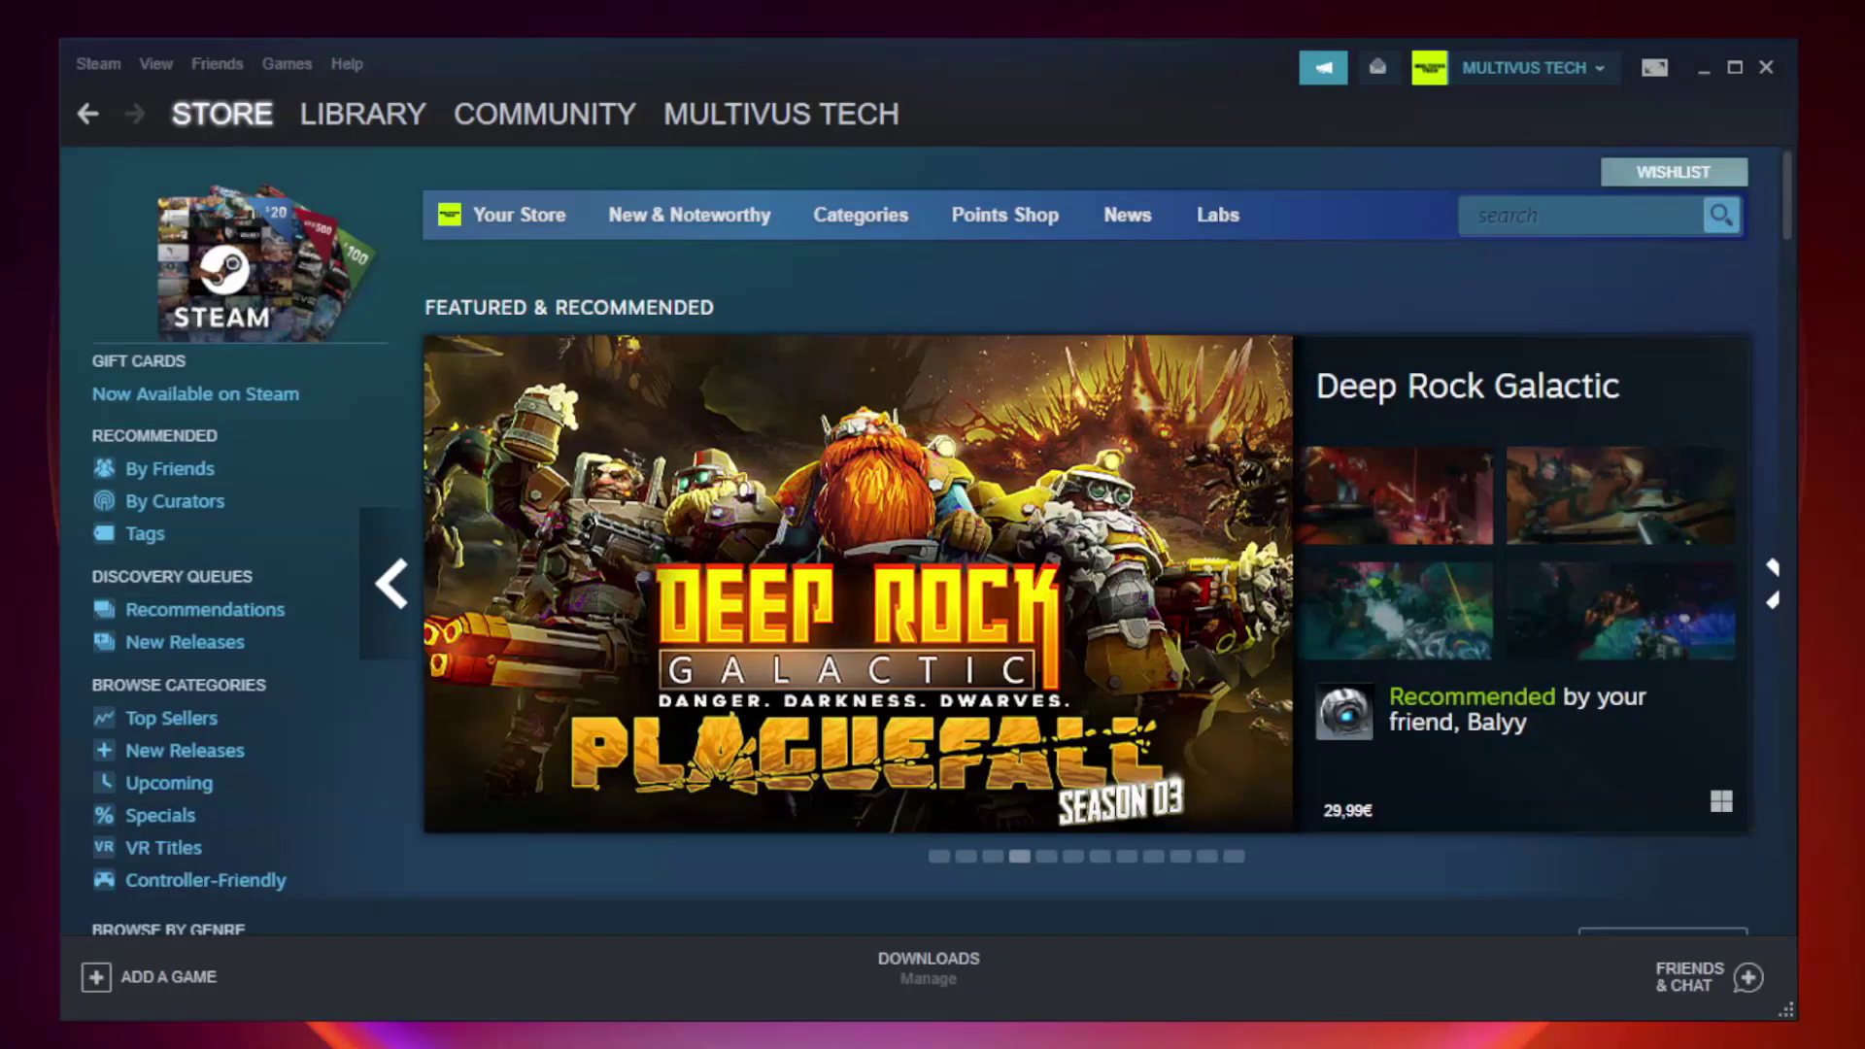
Switch Steam to the Library and right-click the YOUR NOT WORKING GAME entry
mouse_move(406, 117)
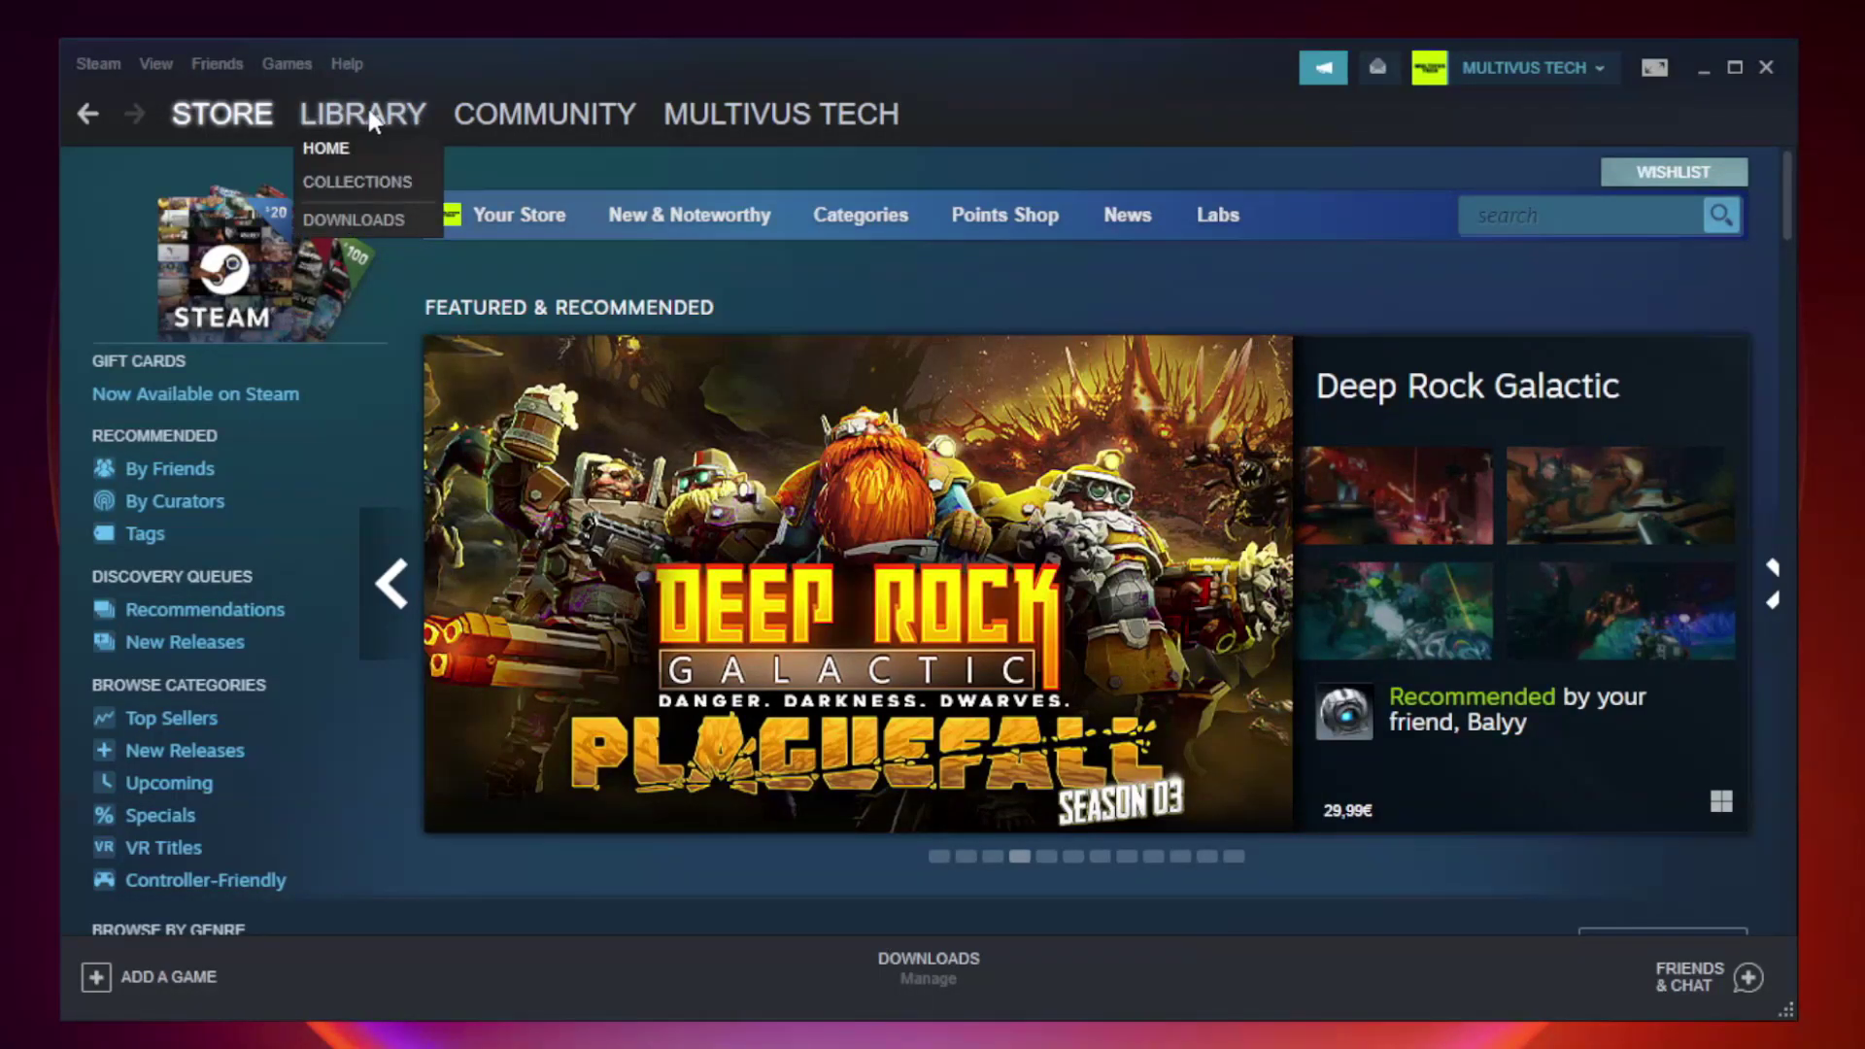
left_click(378, 124)
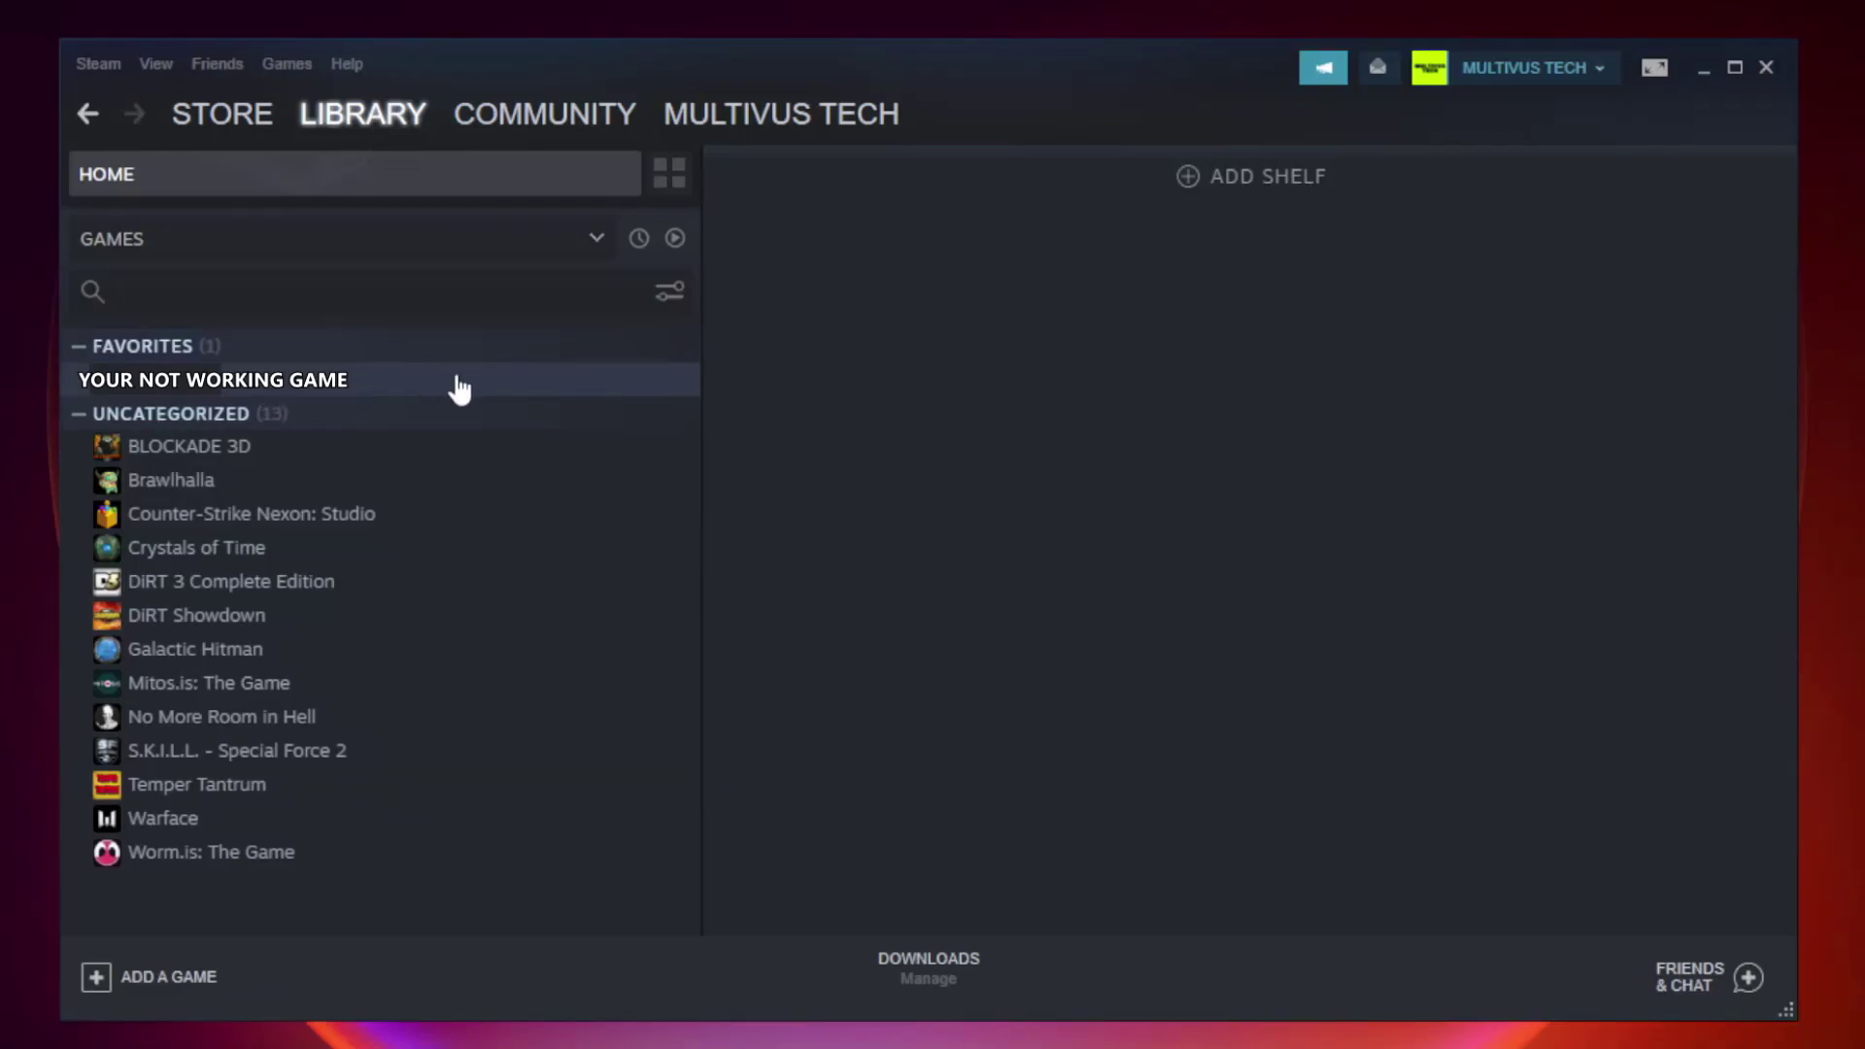
right_click(403, 388)
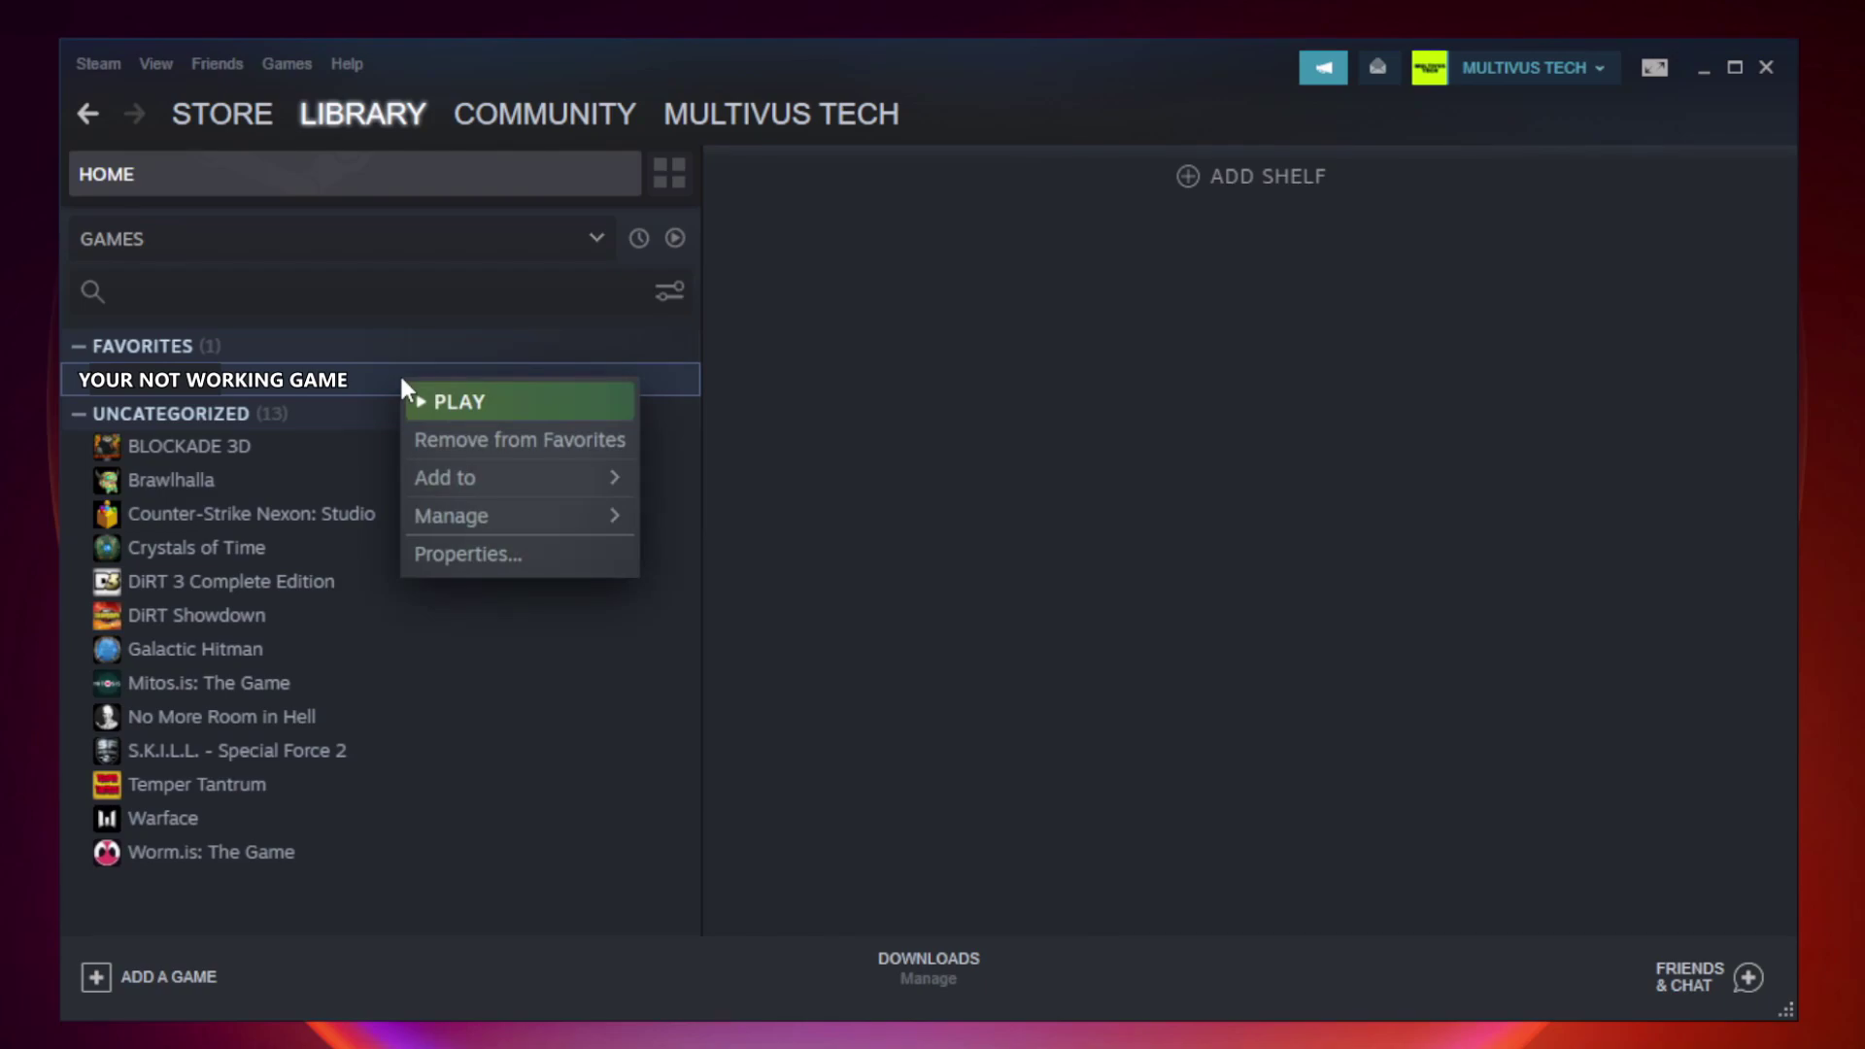
Verify integrity of Unturned's local files from its Properties, validating all 9192 files
left_click(513, 551)
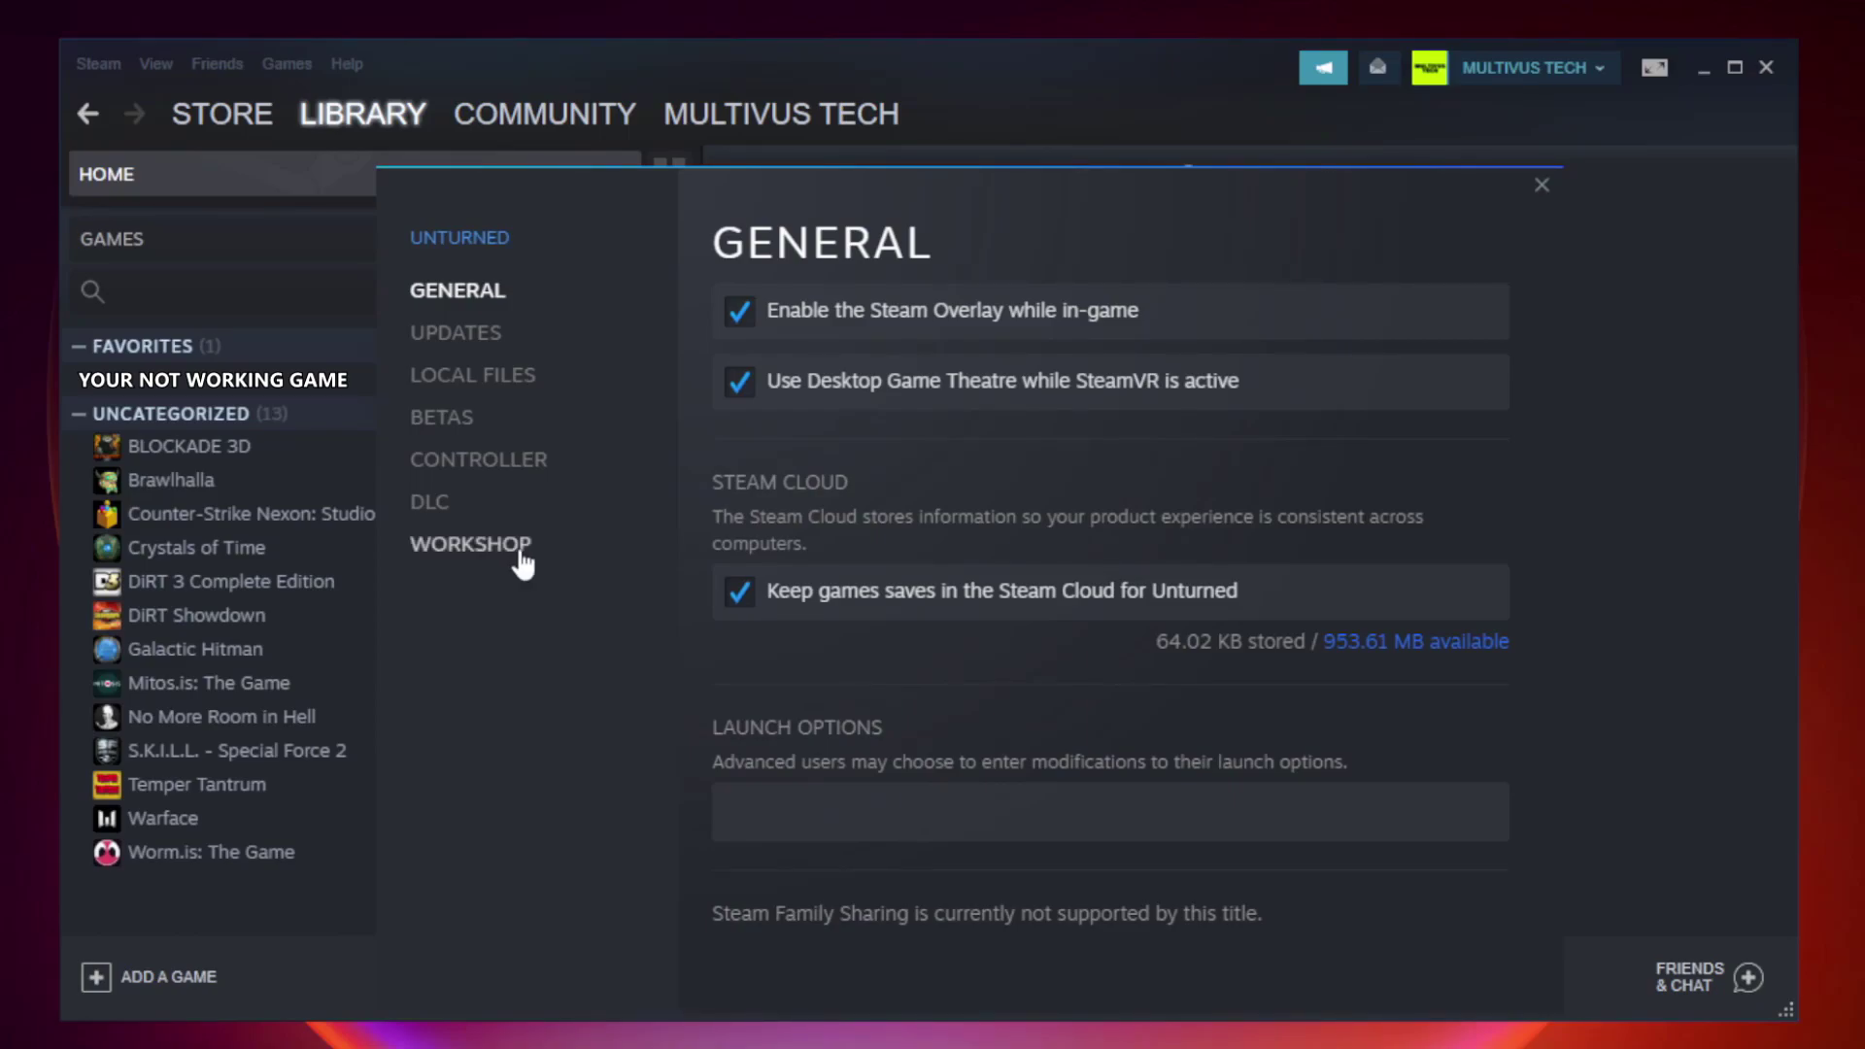
left_click(495, 387)
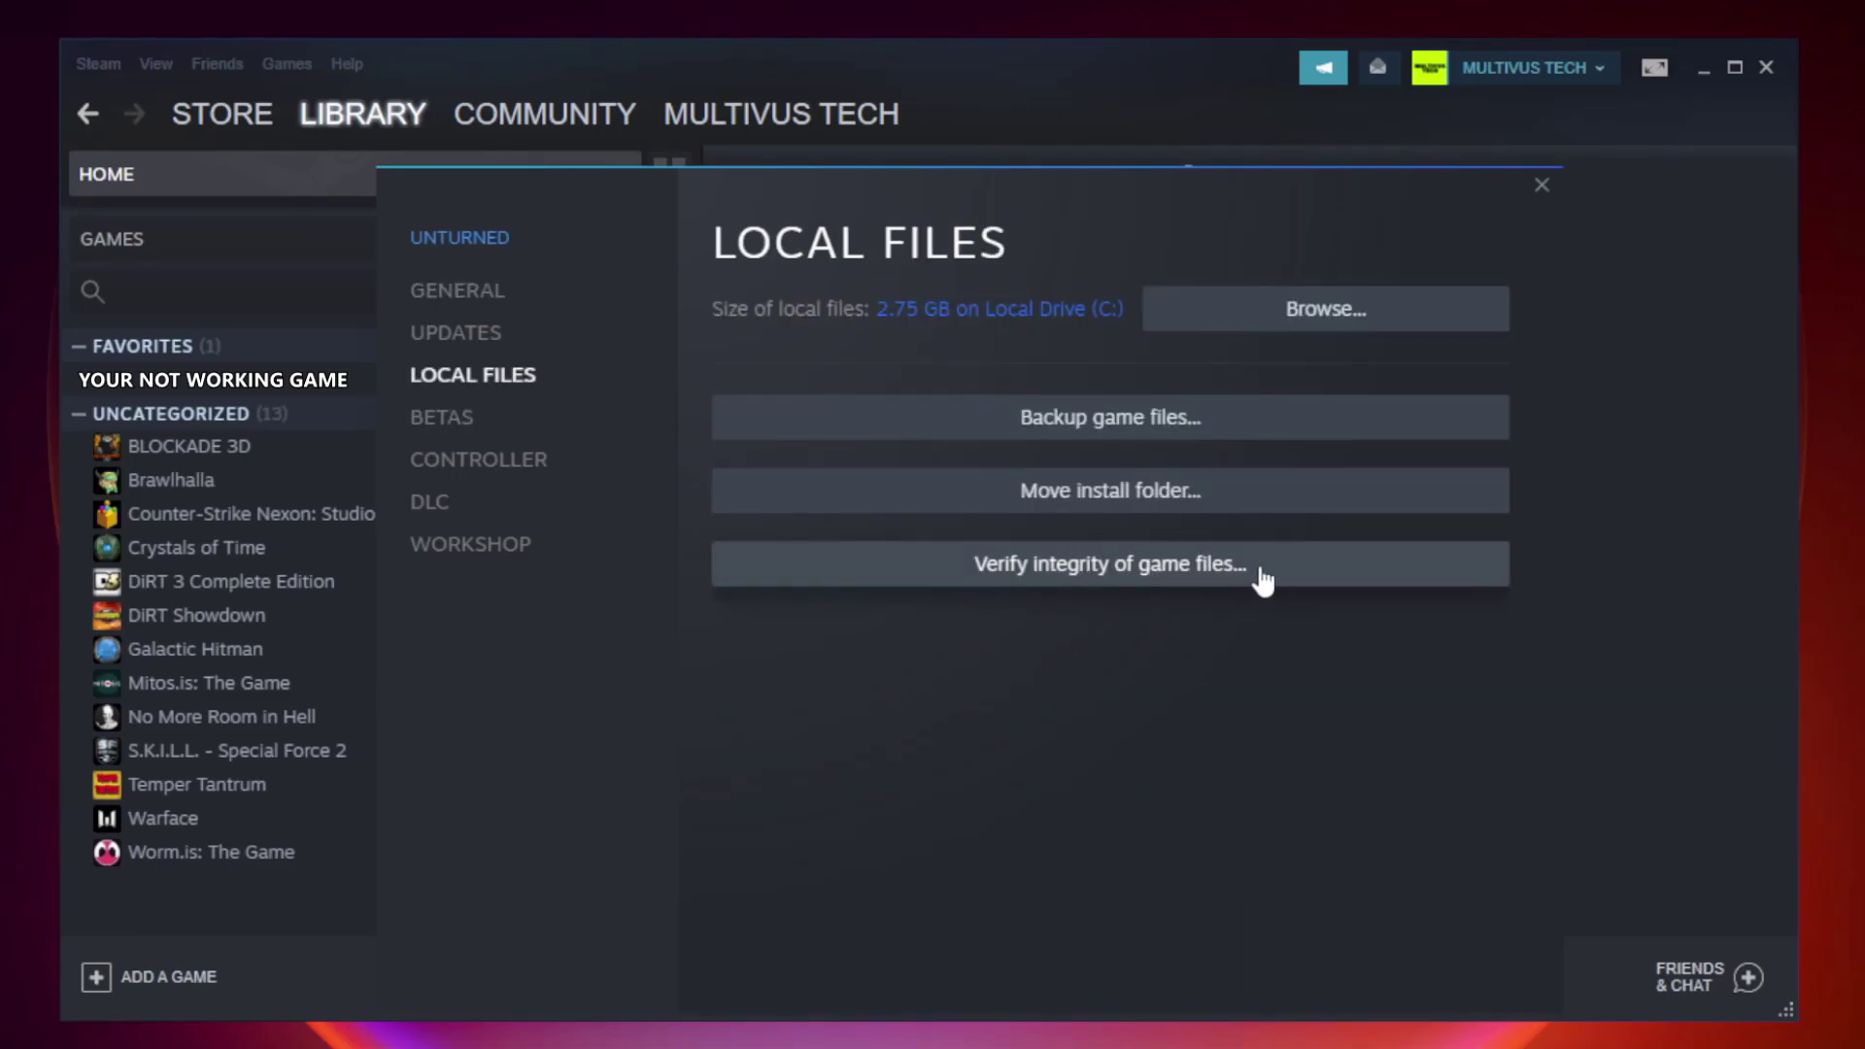
left_click(1127, 573)
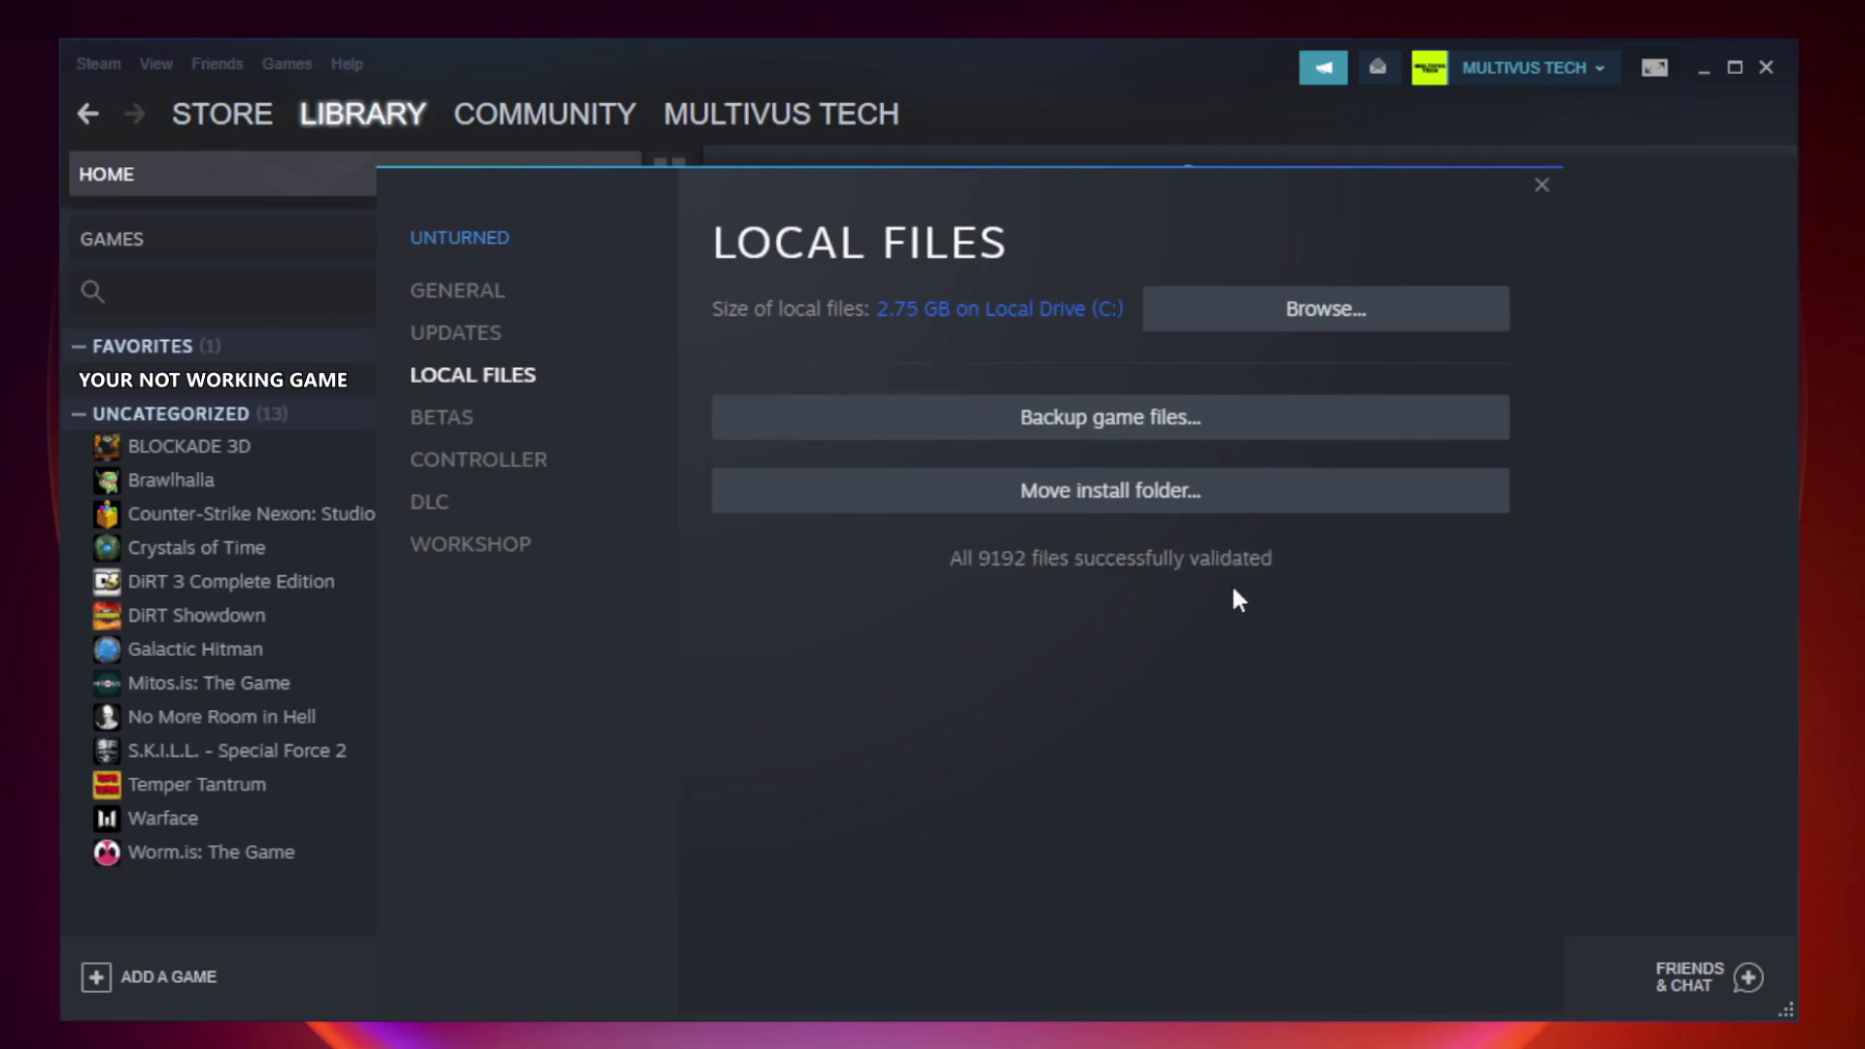
Browse the game's install folder and open Properties for the YOUR NOT WORKING GAME shortcut
left_click(1332, 327)
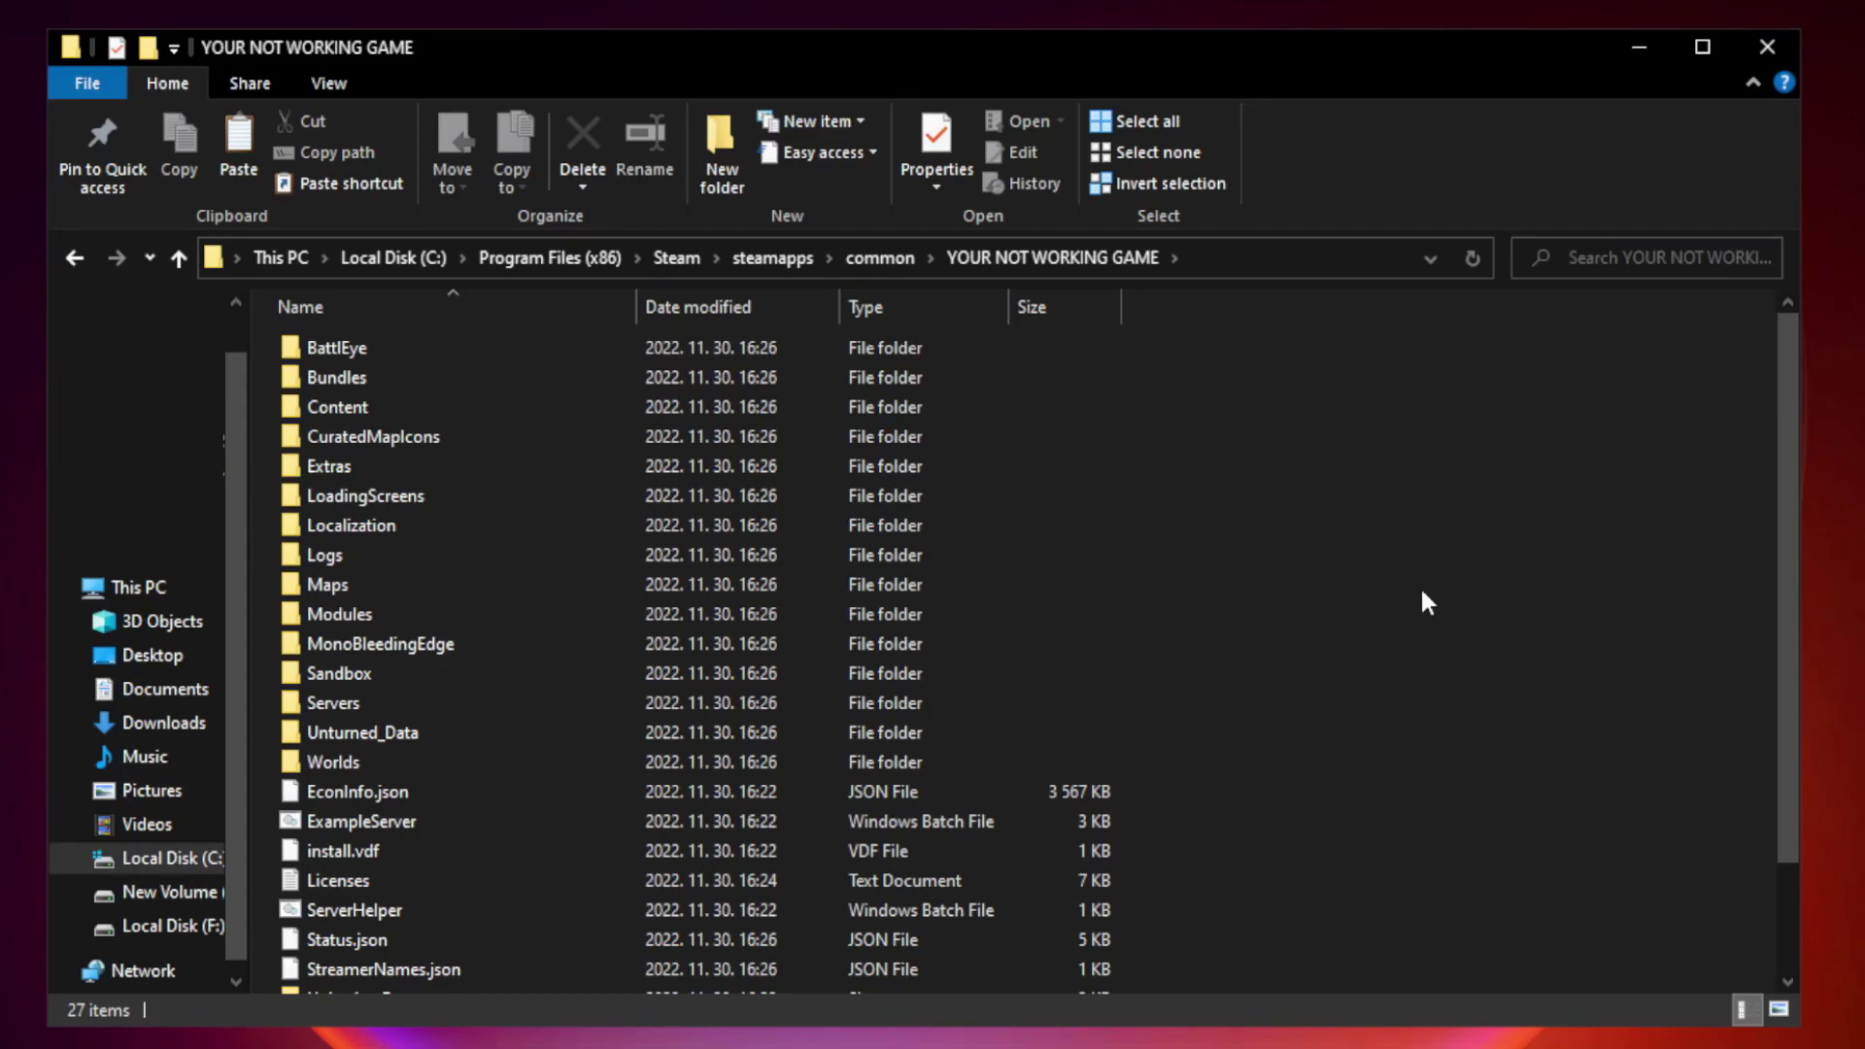
left_click_drag(1789, 509, 1791, 668)
left_click(742, 979)
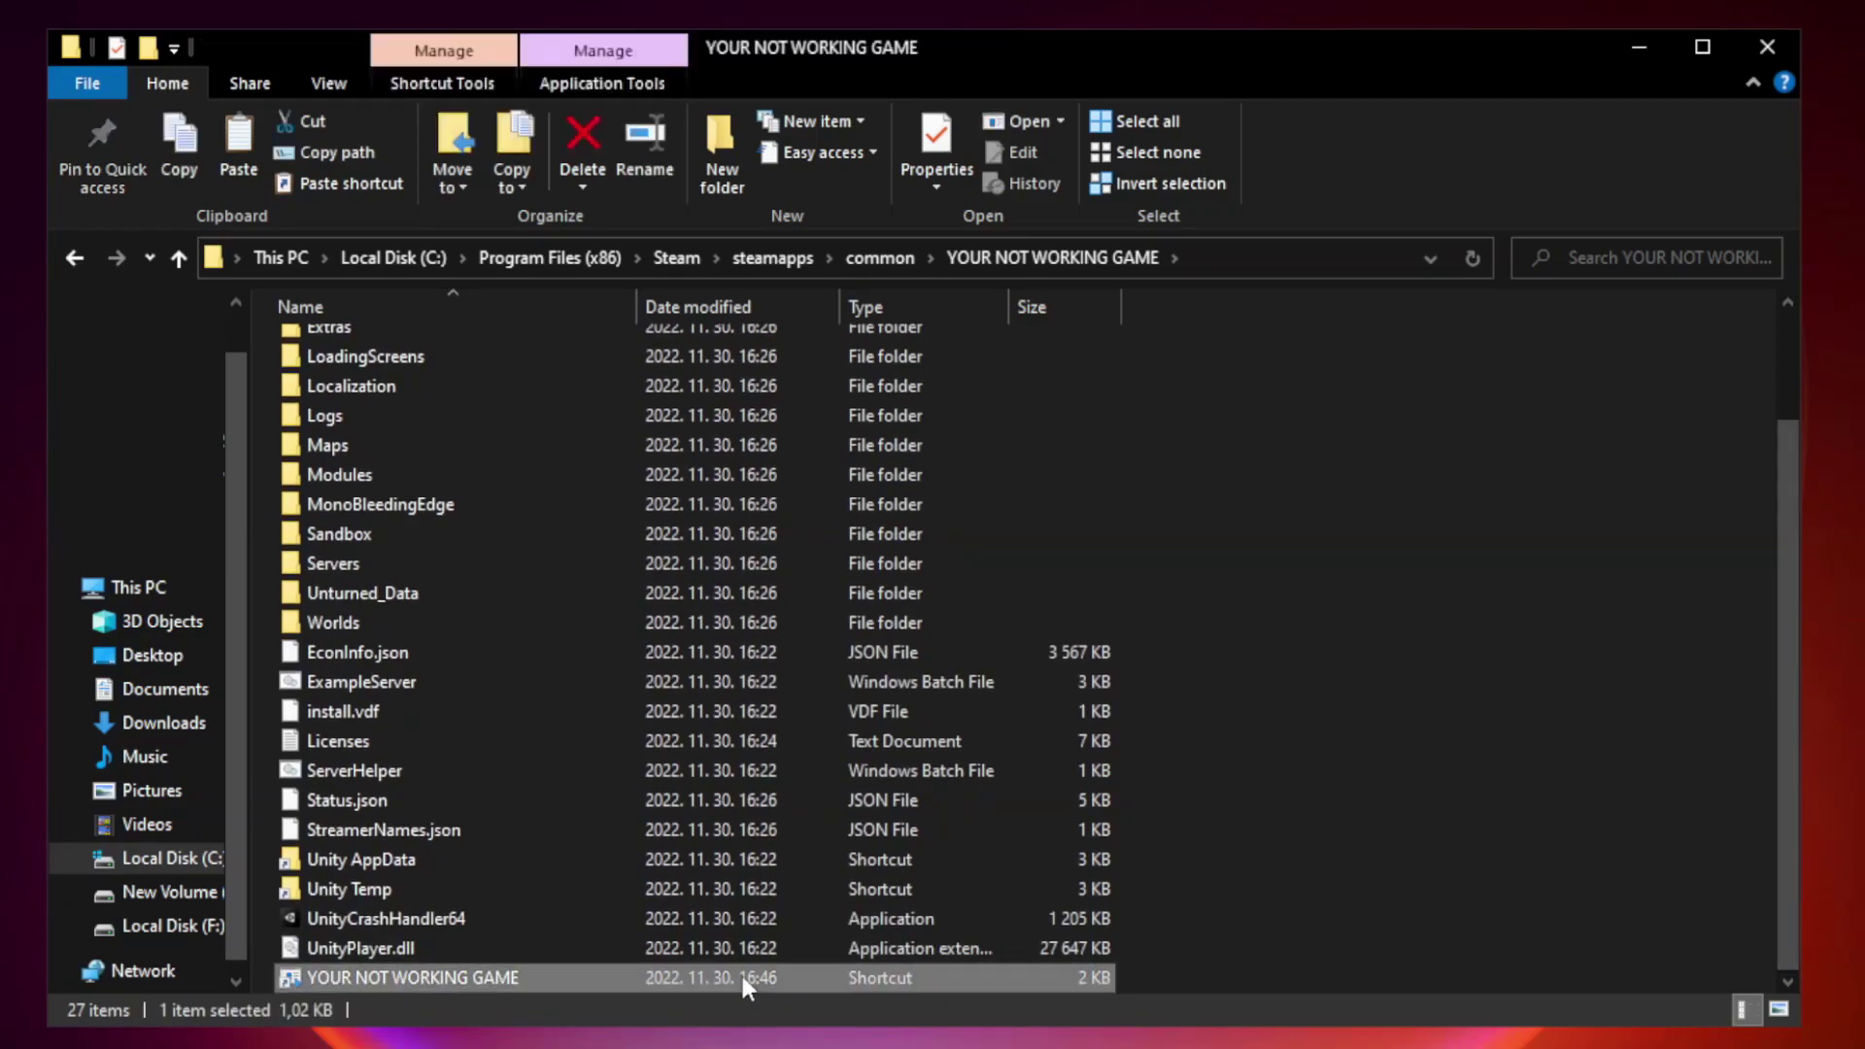
right_click(637, 979)
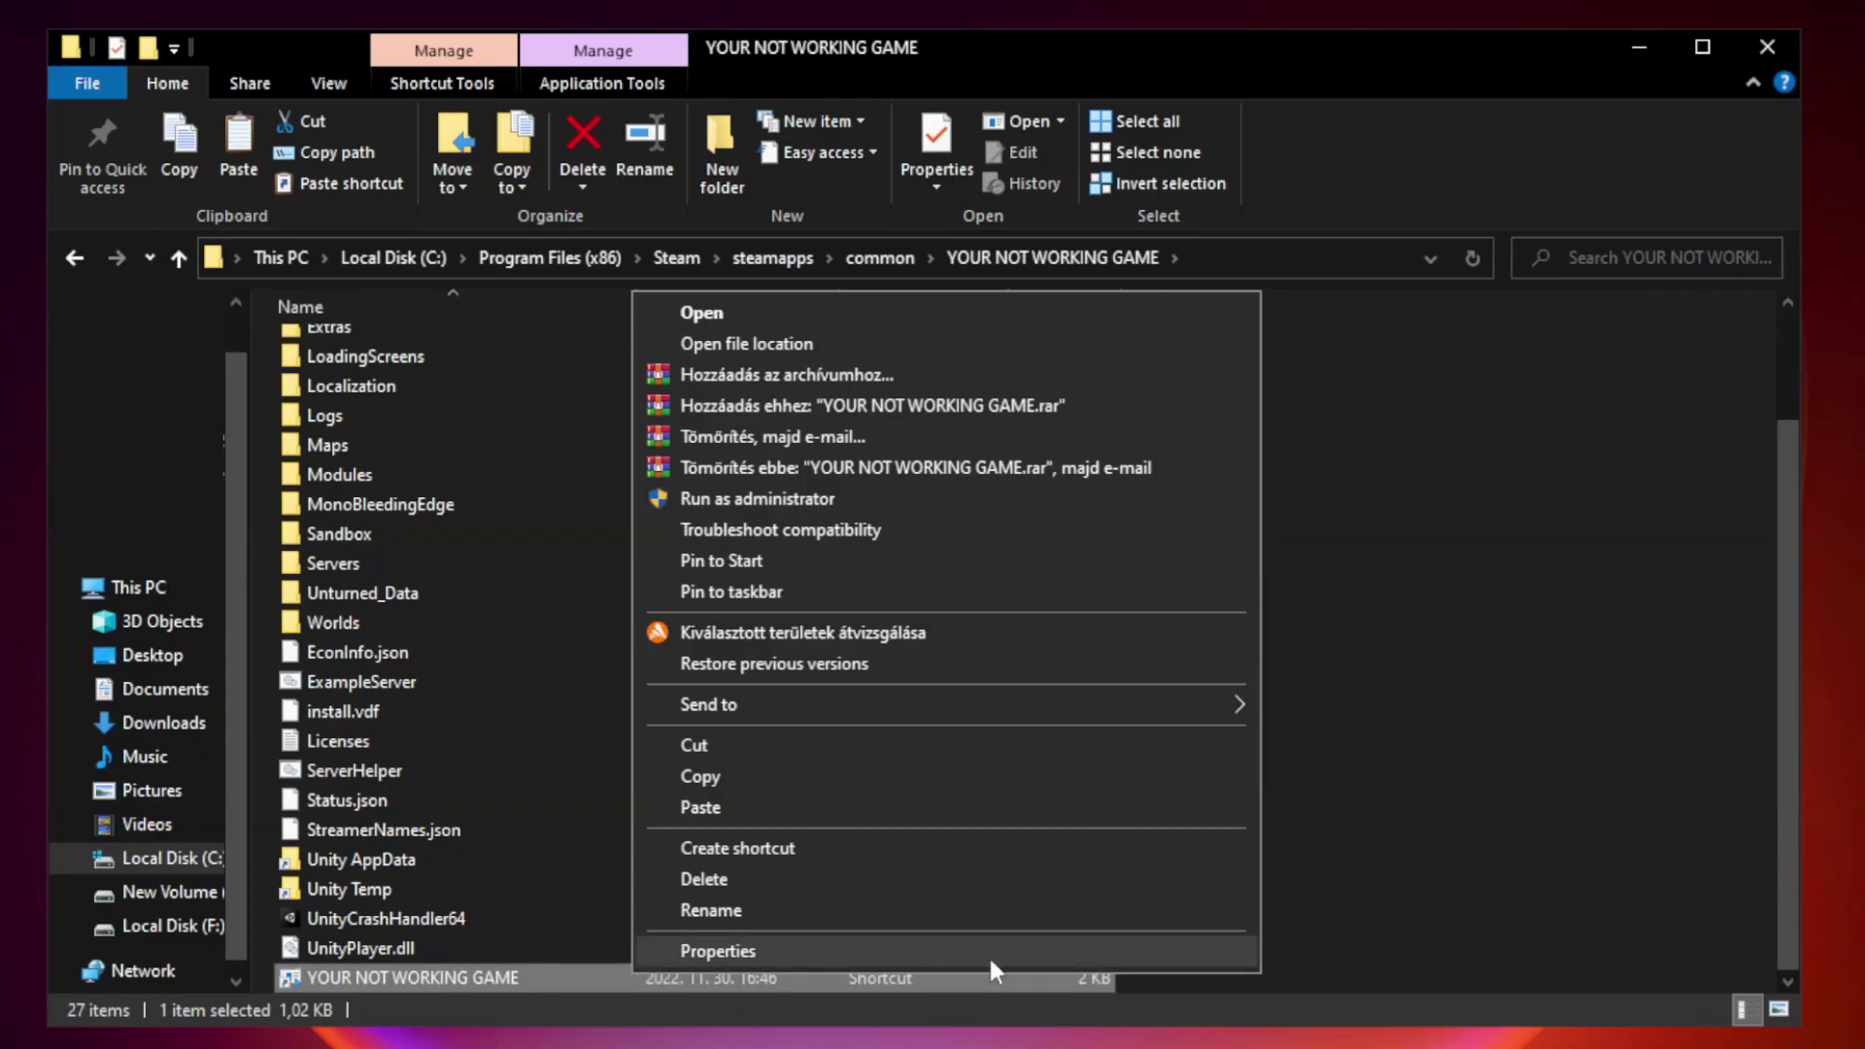
left_click(939, 957)
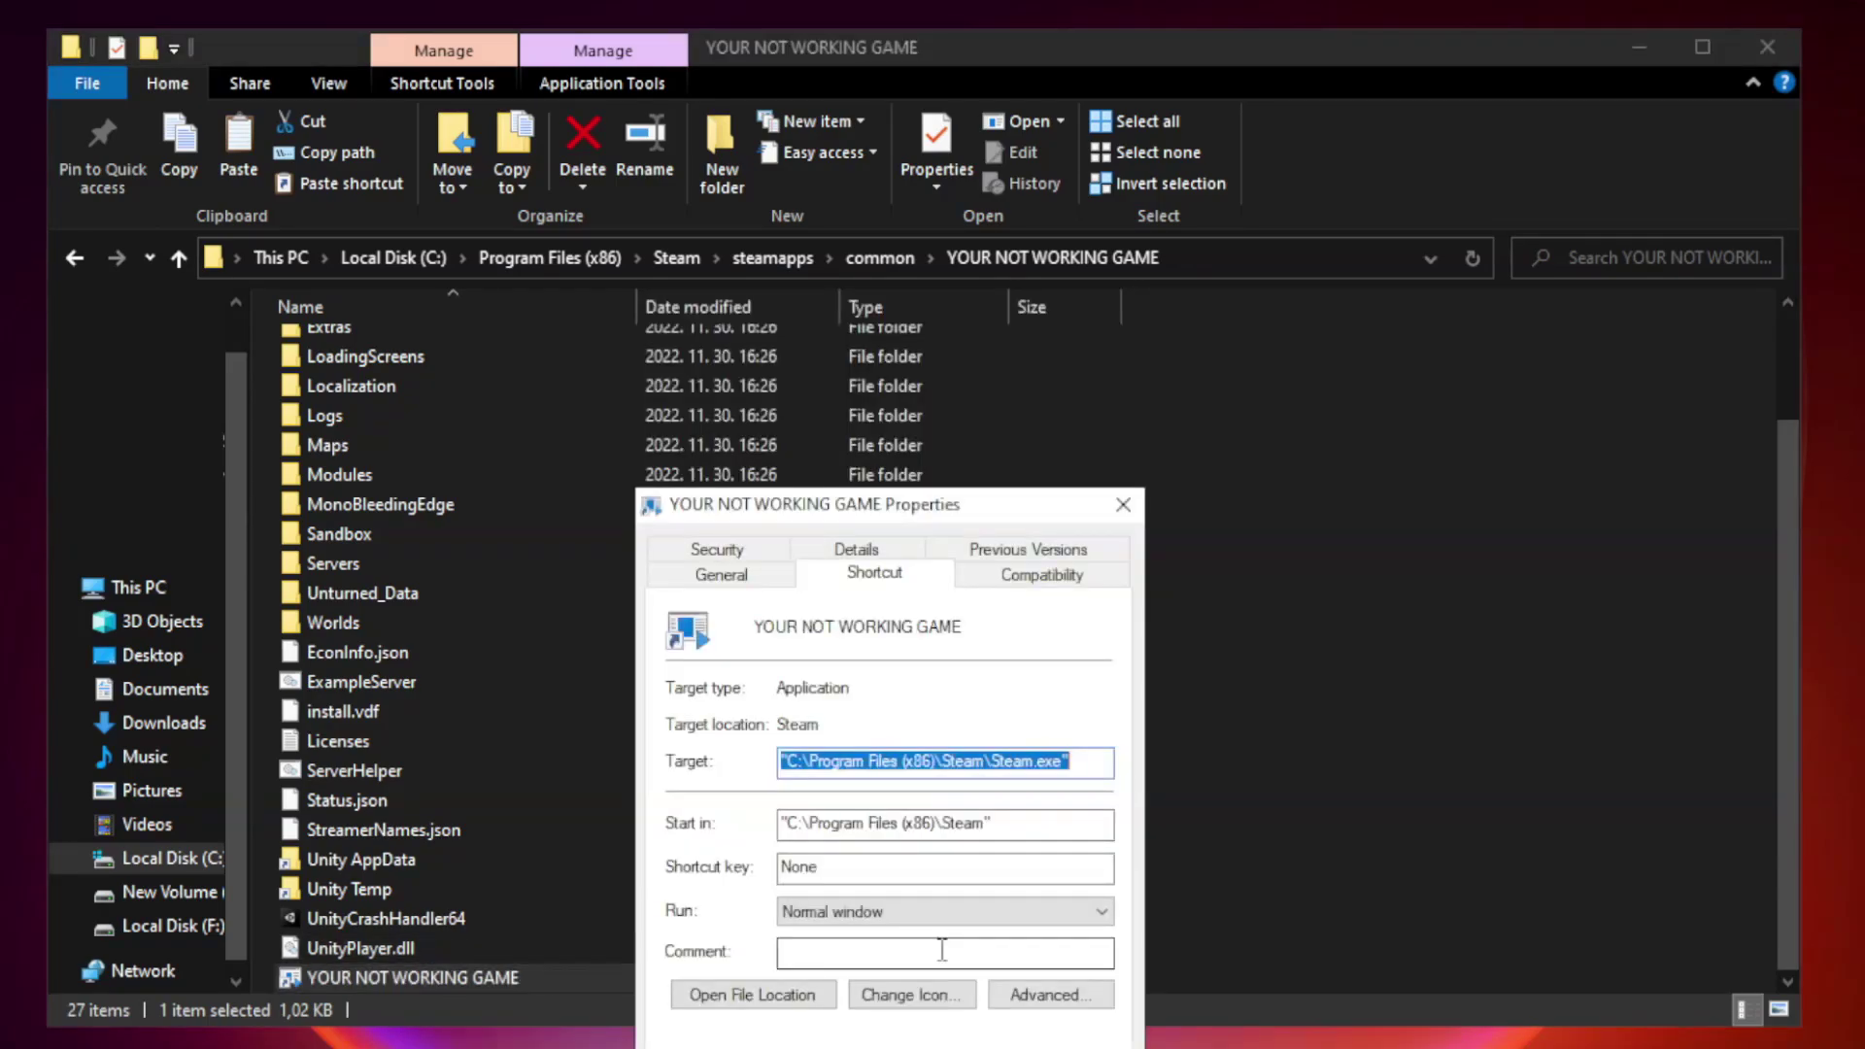
left_click_drag(927, 515, 926, 212)
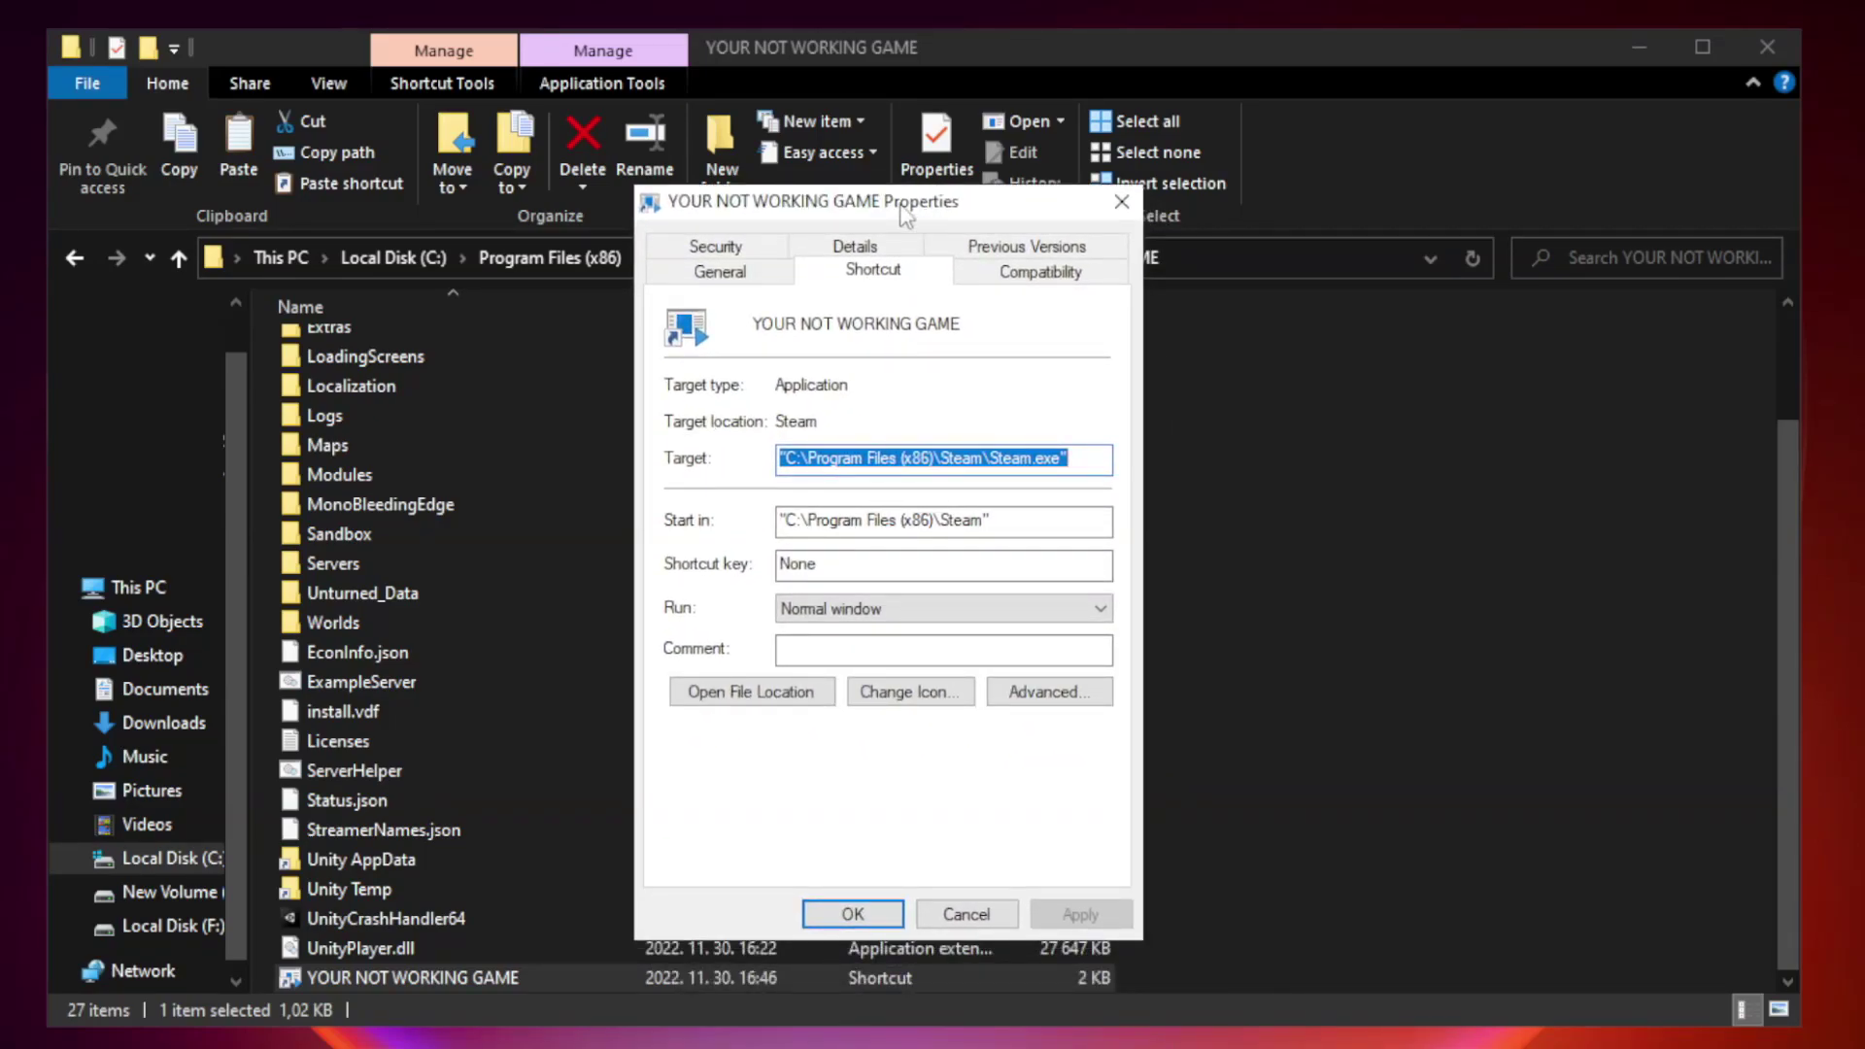
Set the shortcut to Windows 8 compatibility mode, run as administrator, fullscreen optimizations disabled
left_click(1037, 275)
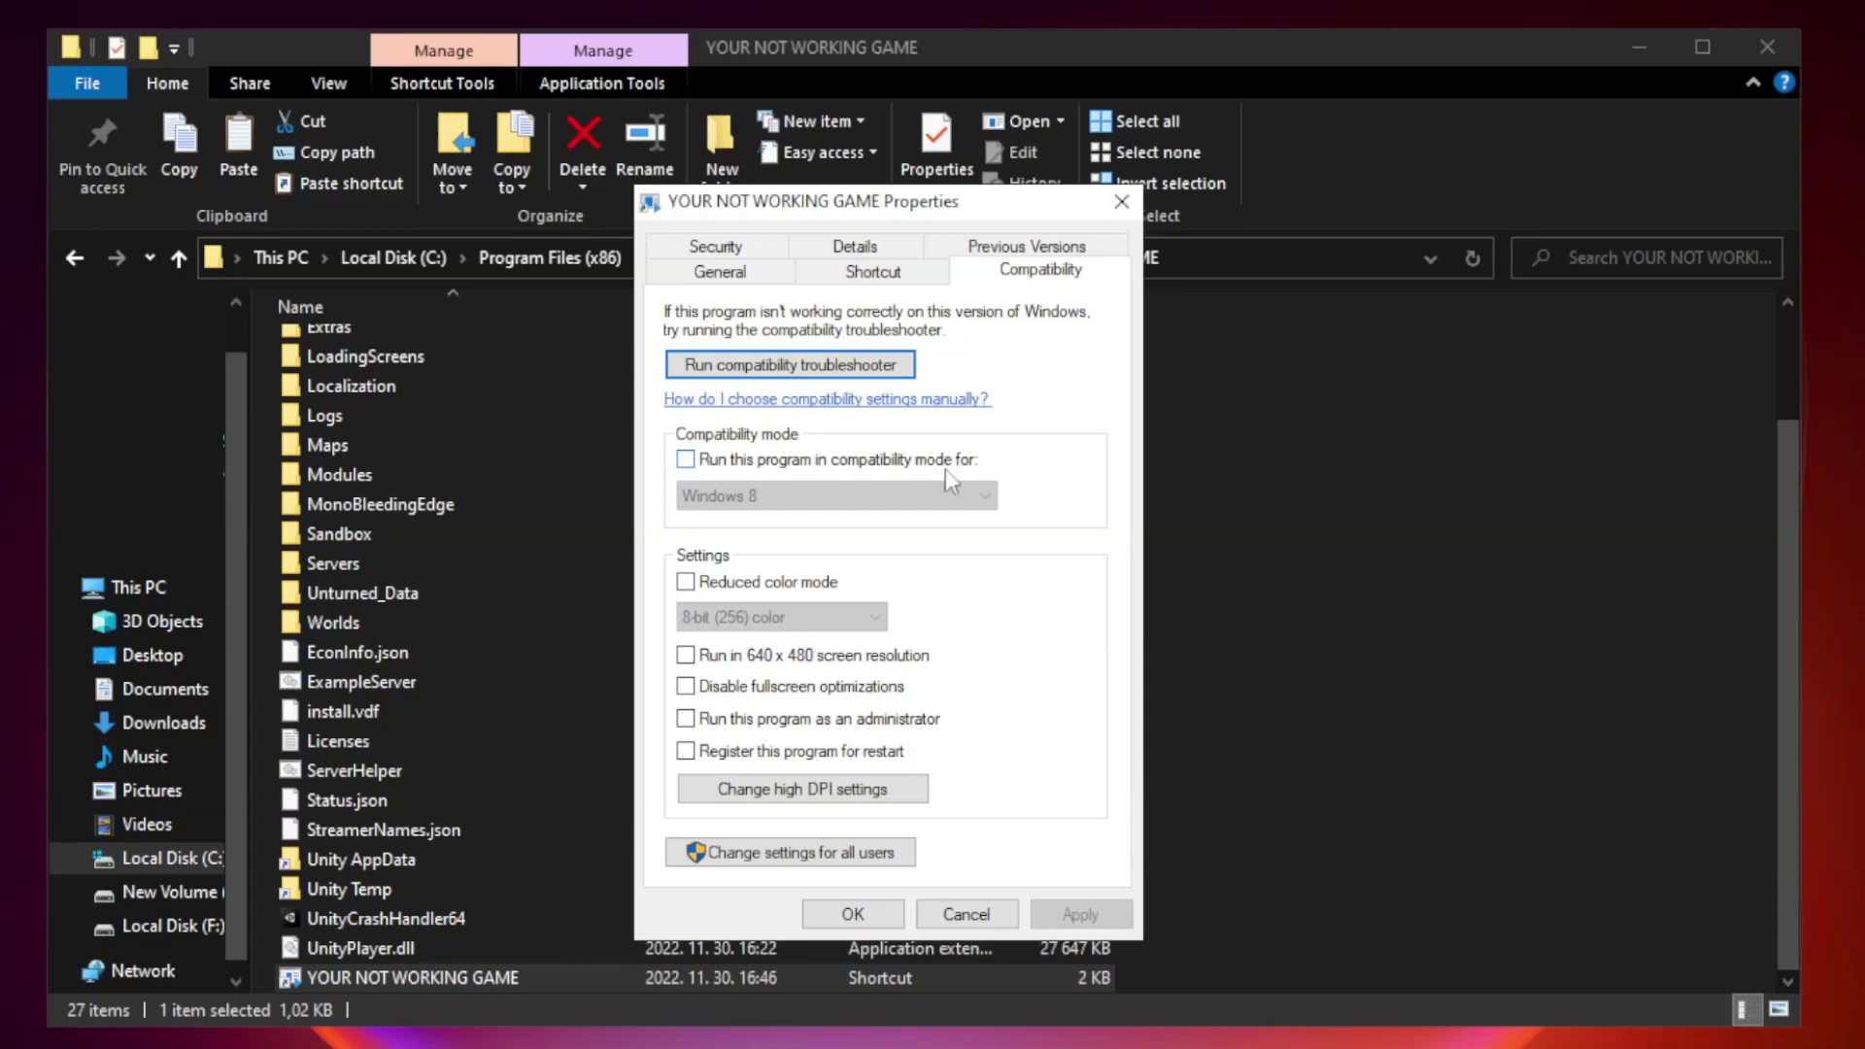
left_click(744, 462)
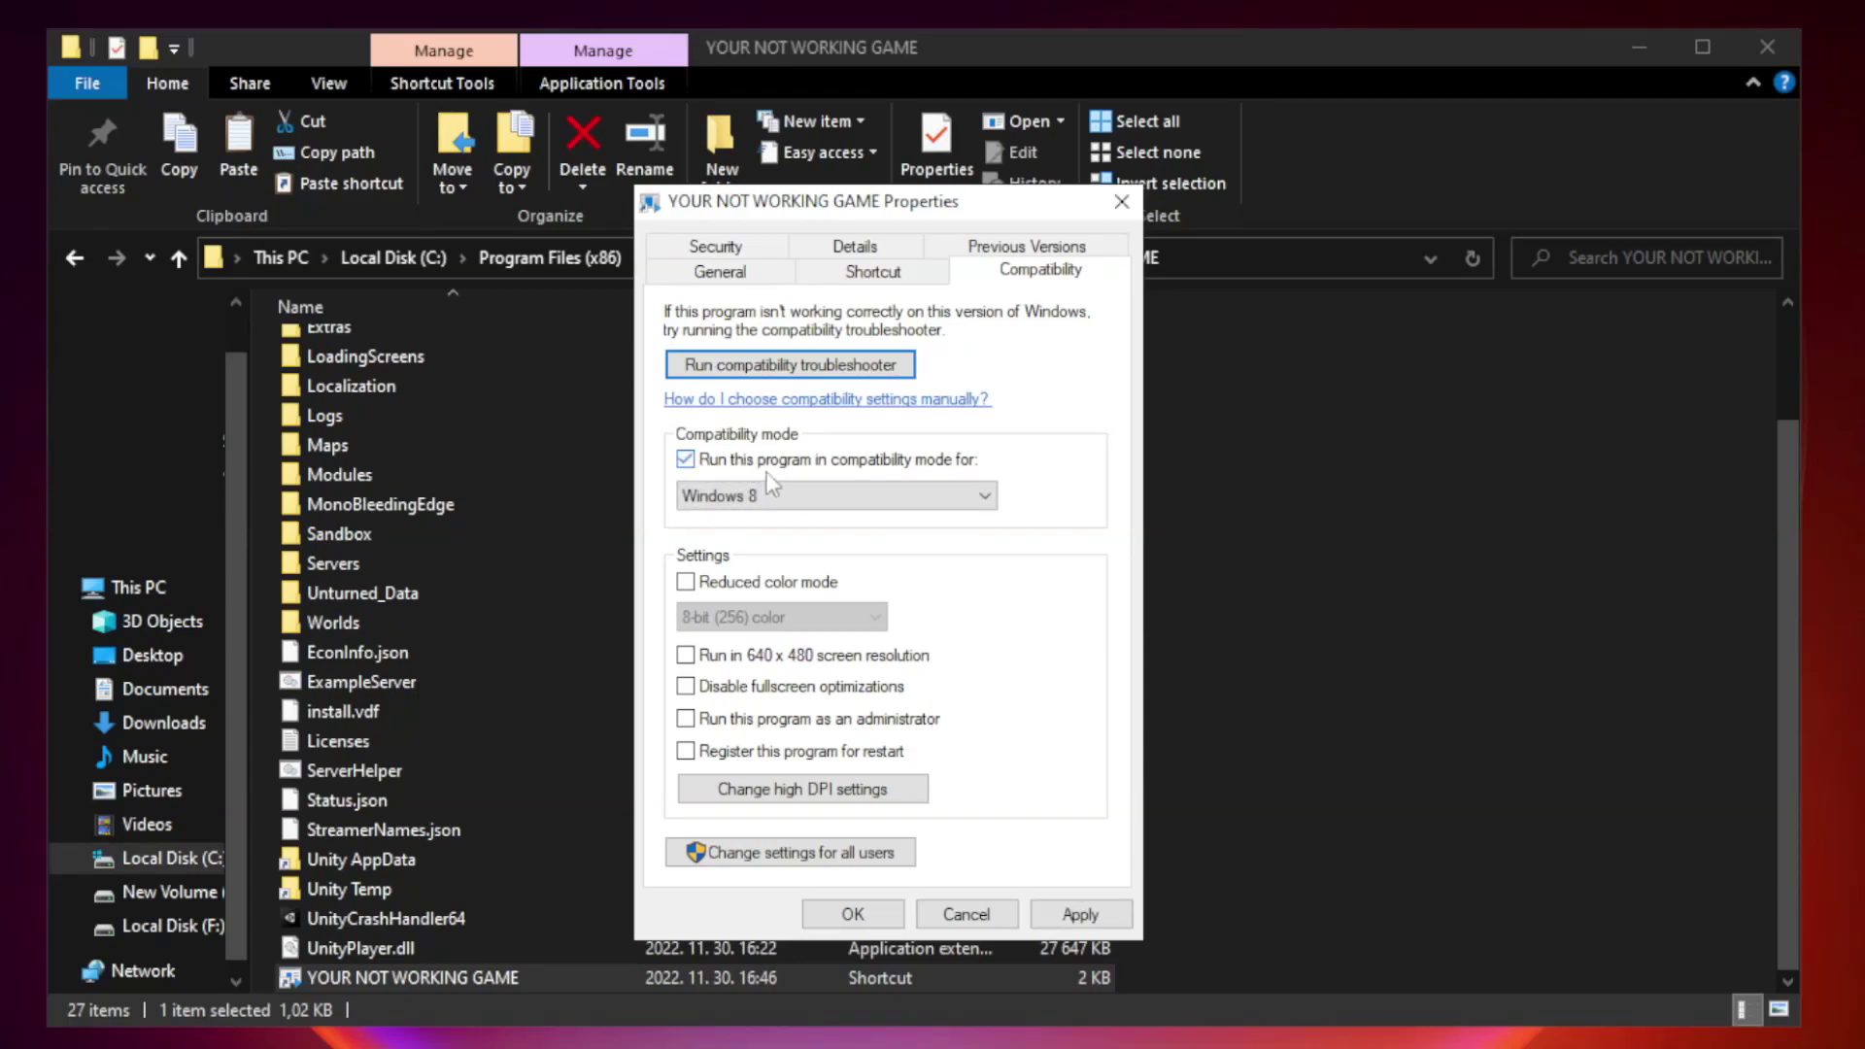
left_click(827, 496)
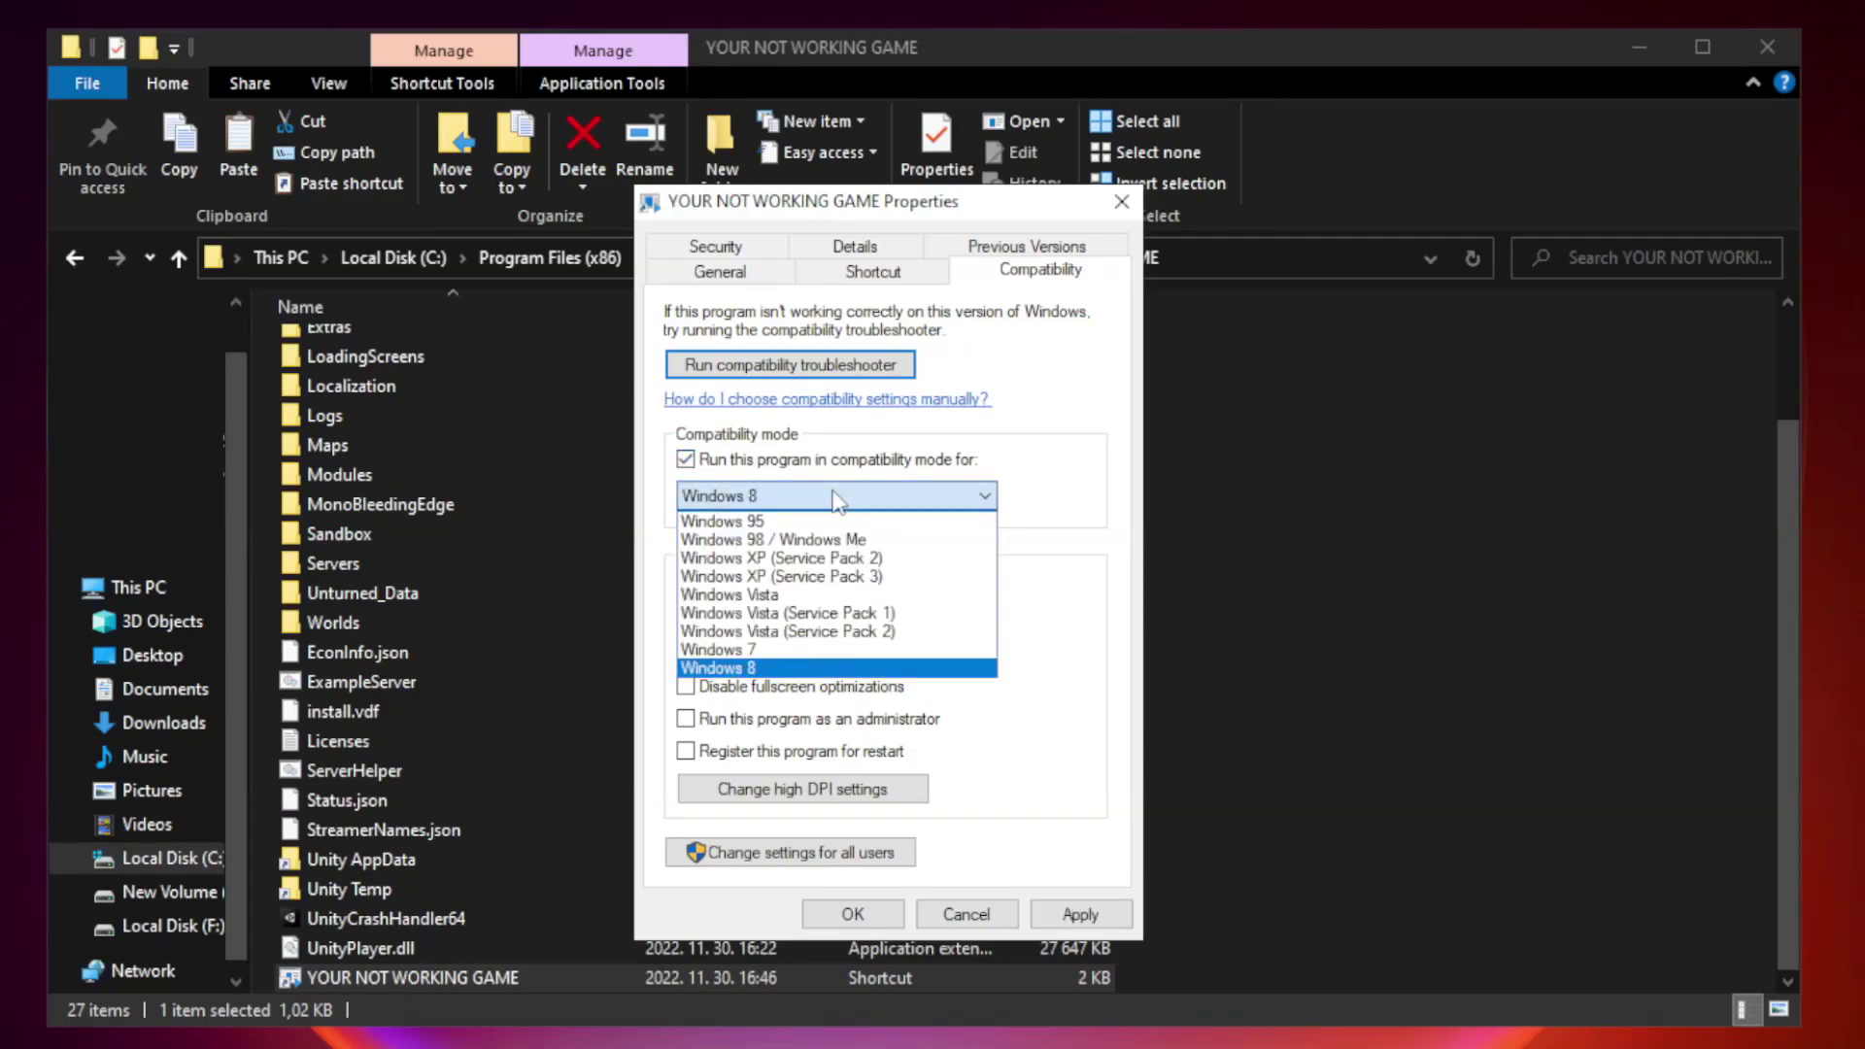
left_click(789, 668)
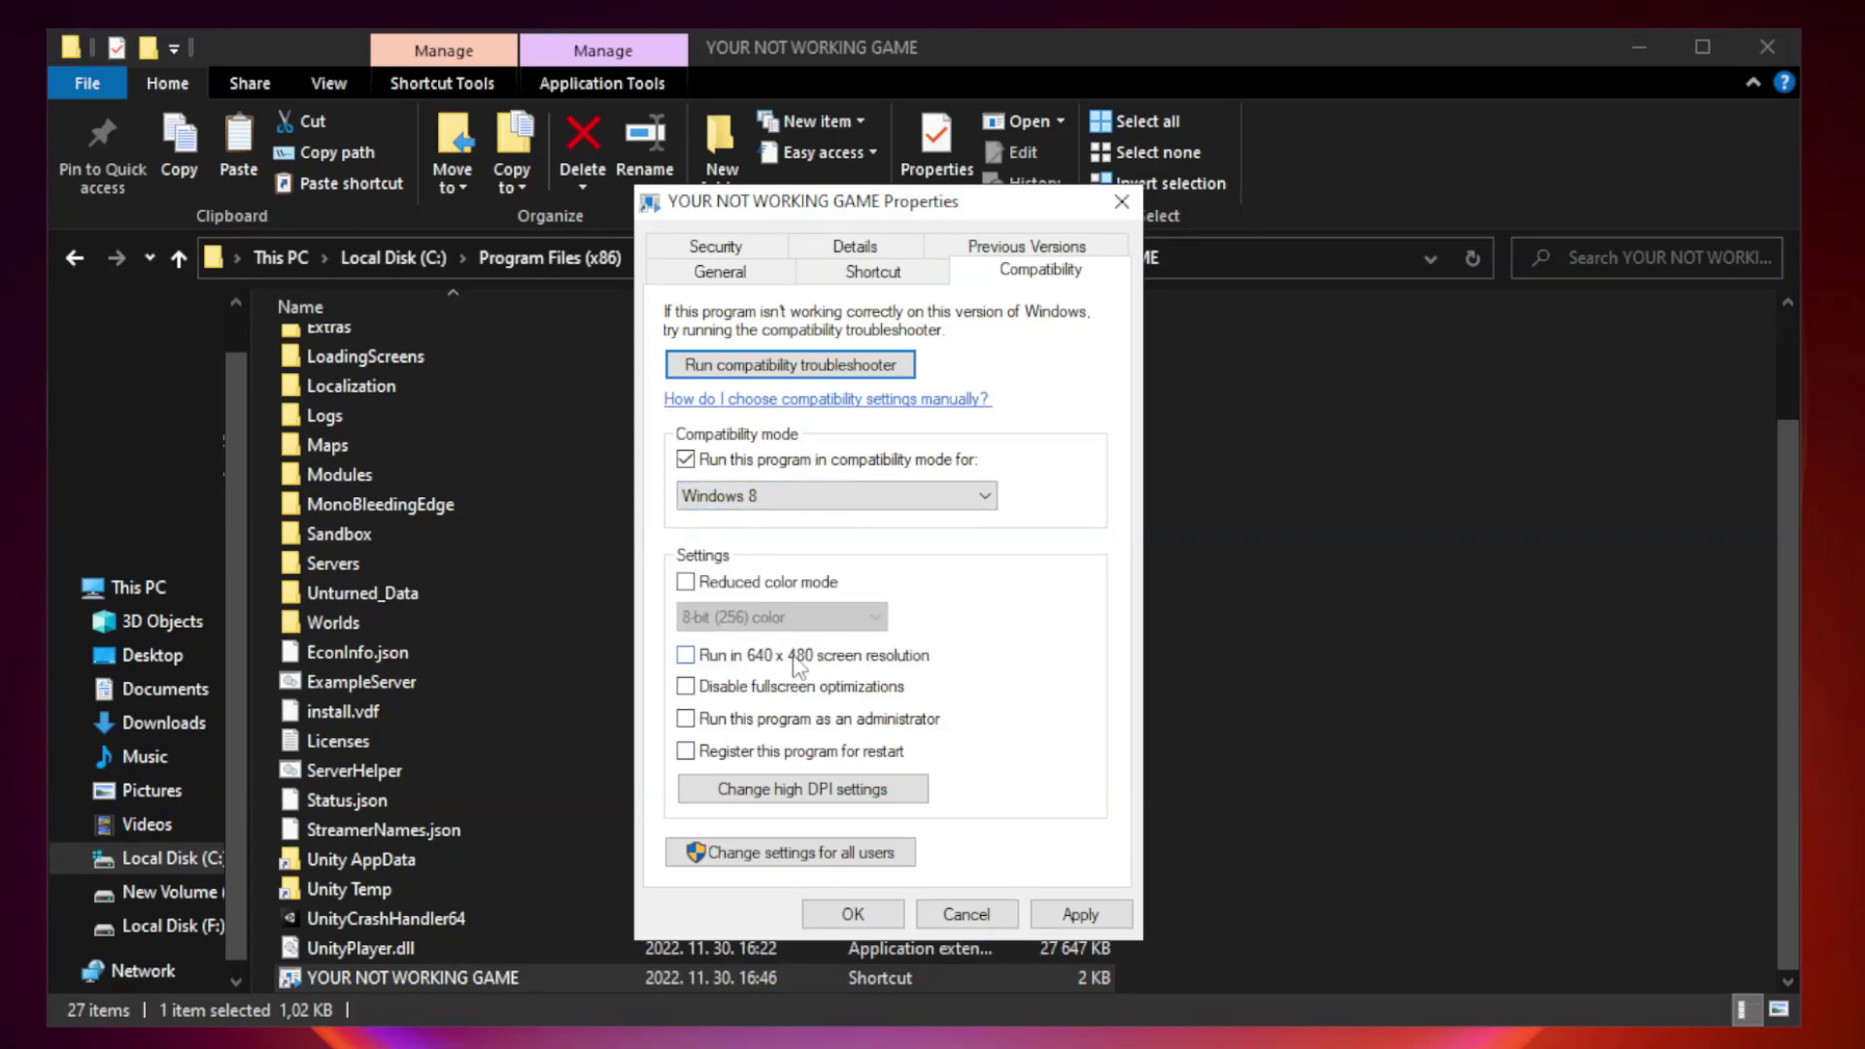
left_click(730, 696)
left_click(735, 722)
left_click(1078, 920)
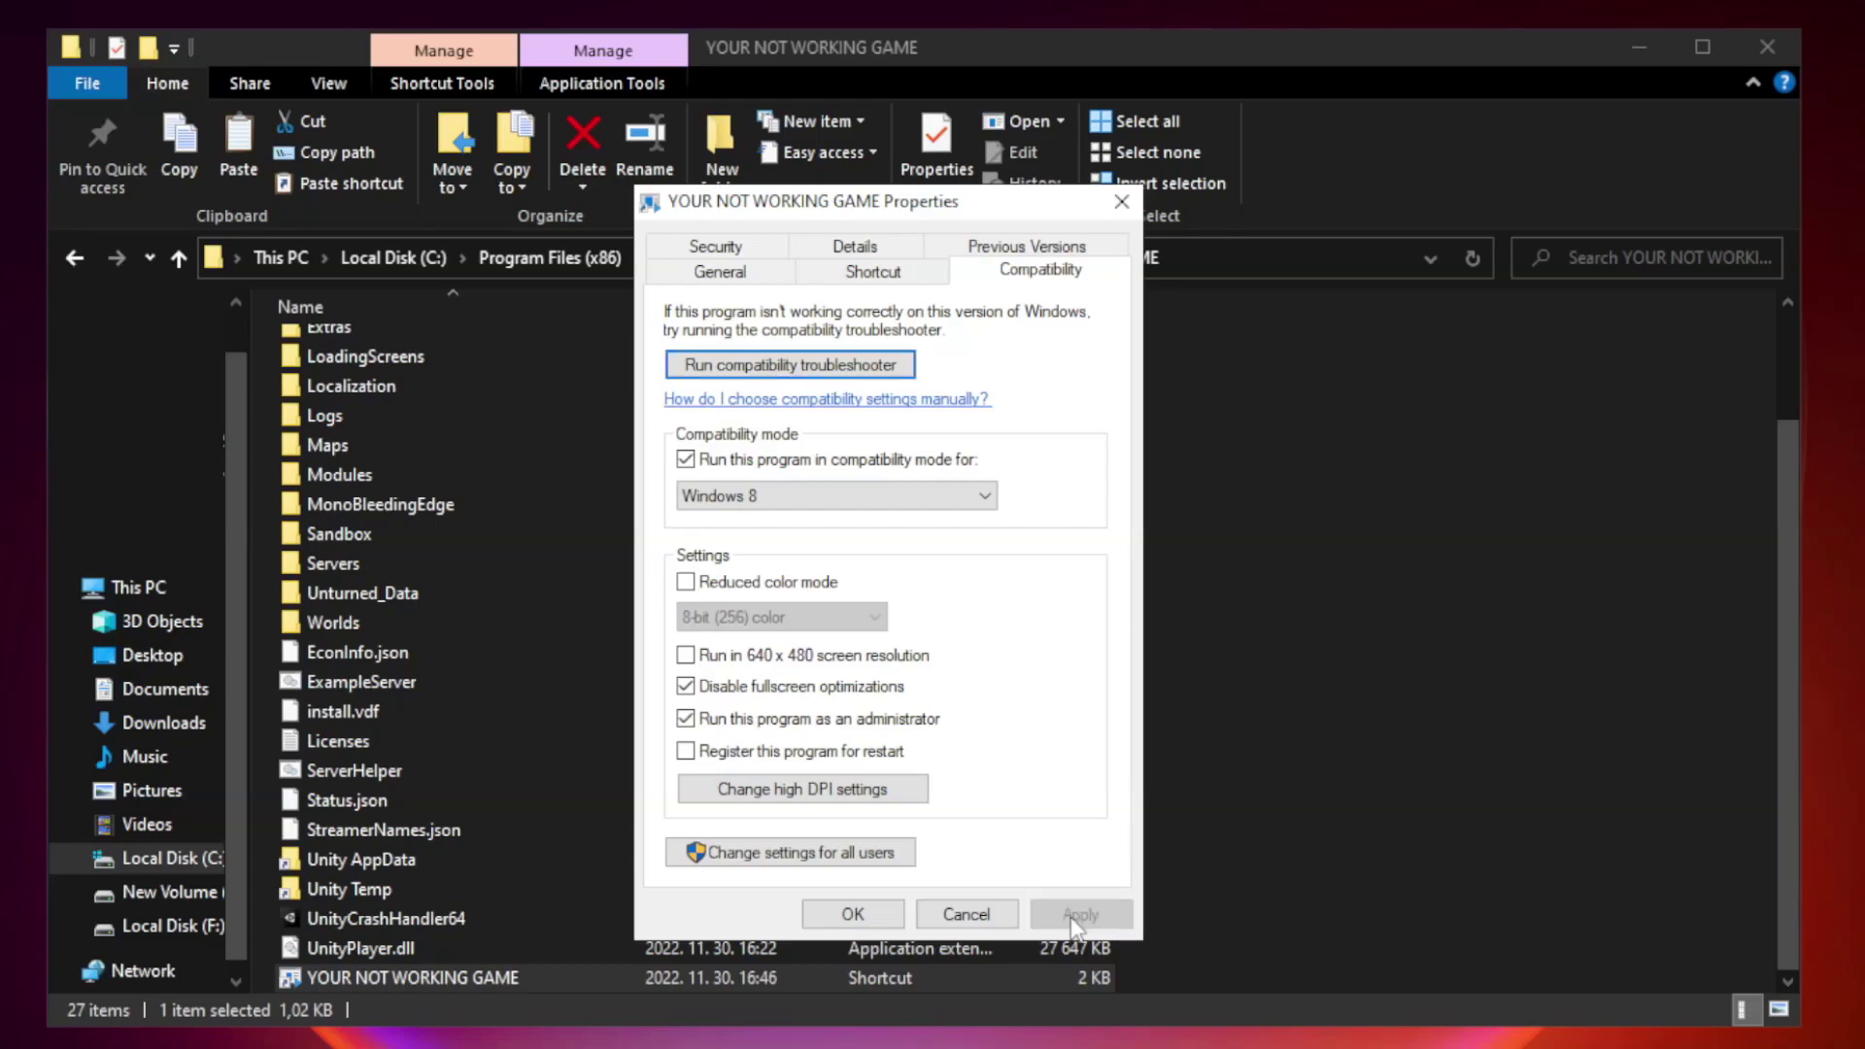
left_click(852, 915)
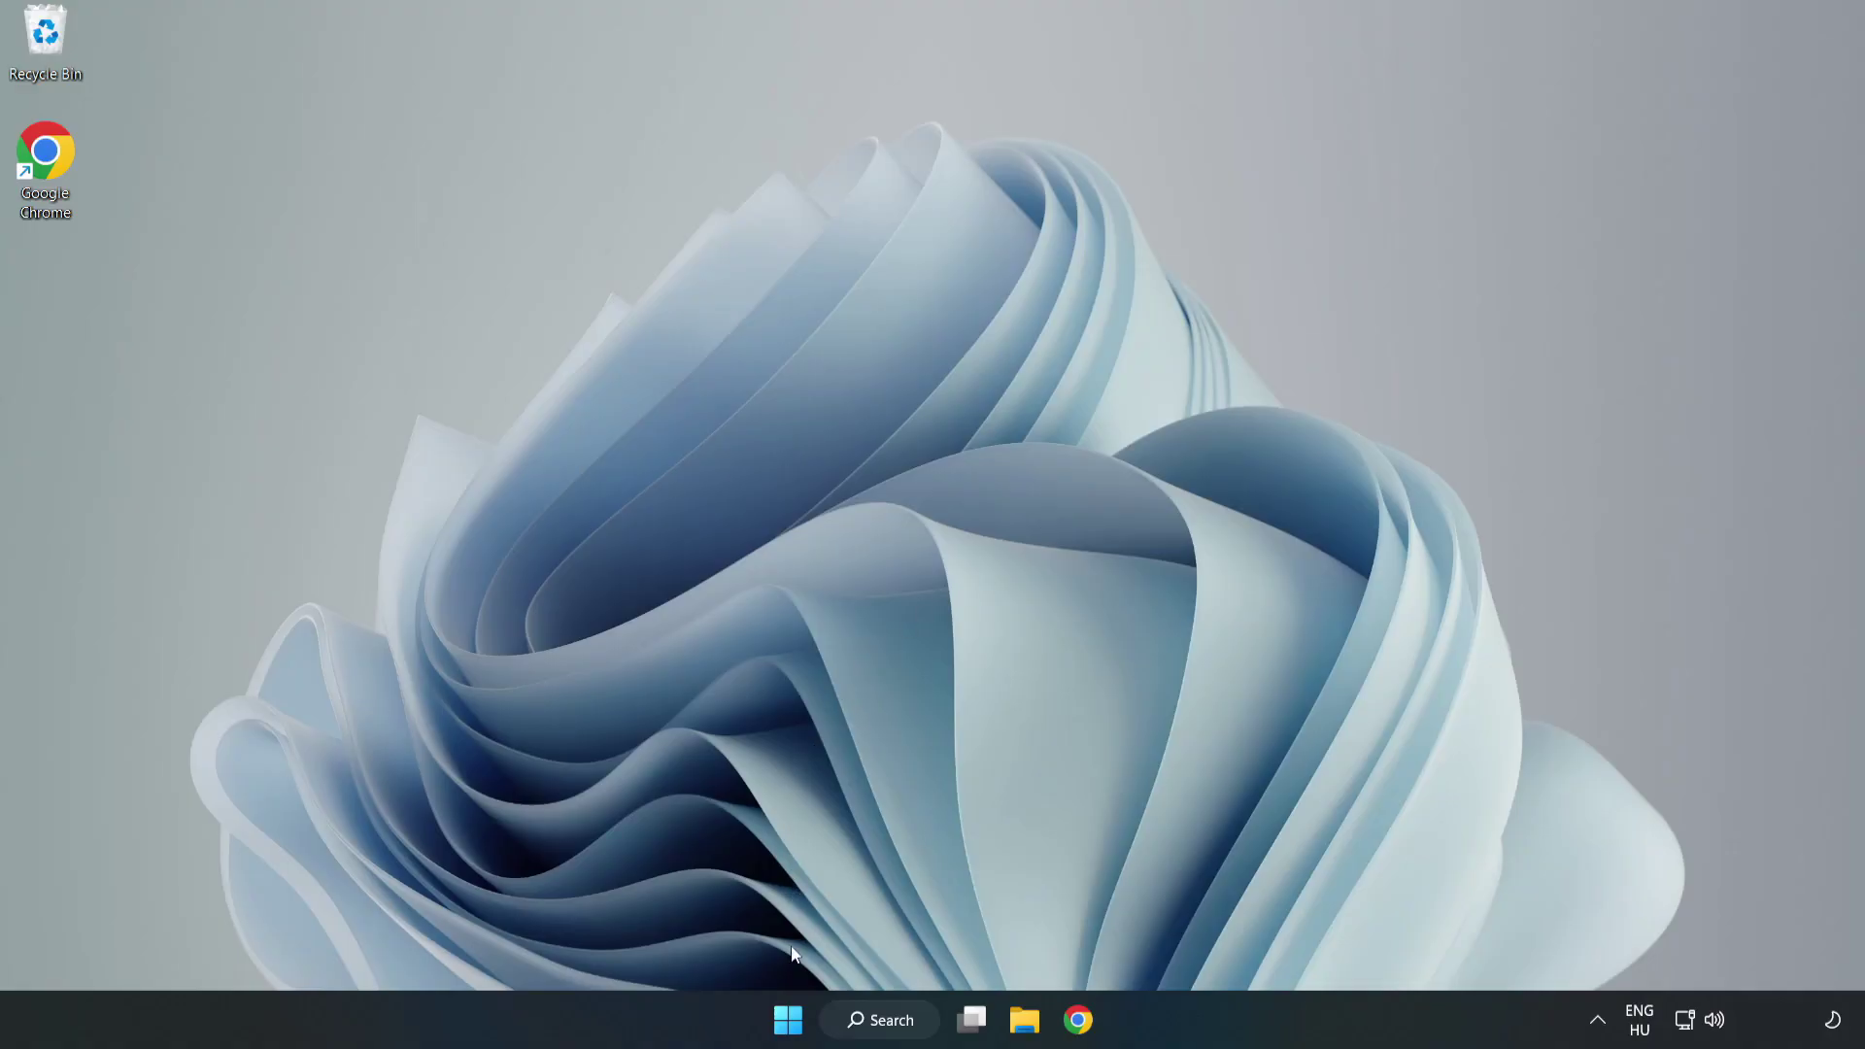
Launch Task Manager from the Start button menu and show its Startup apps
right_click(792, 1025)
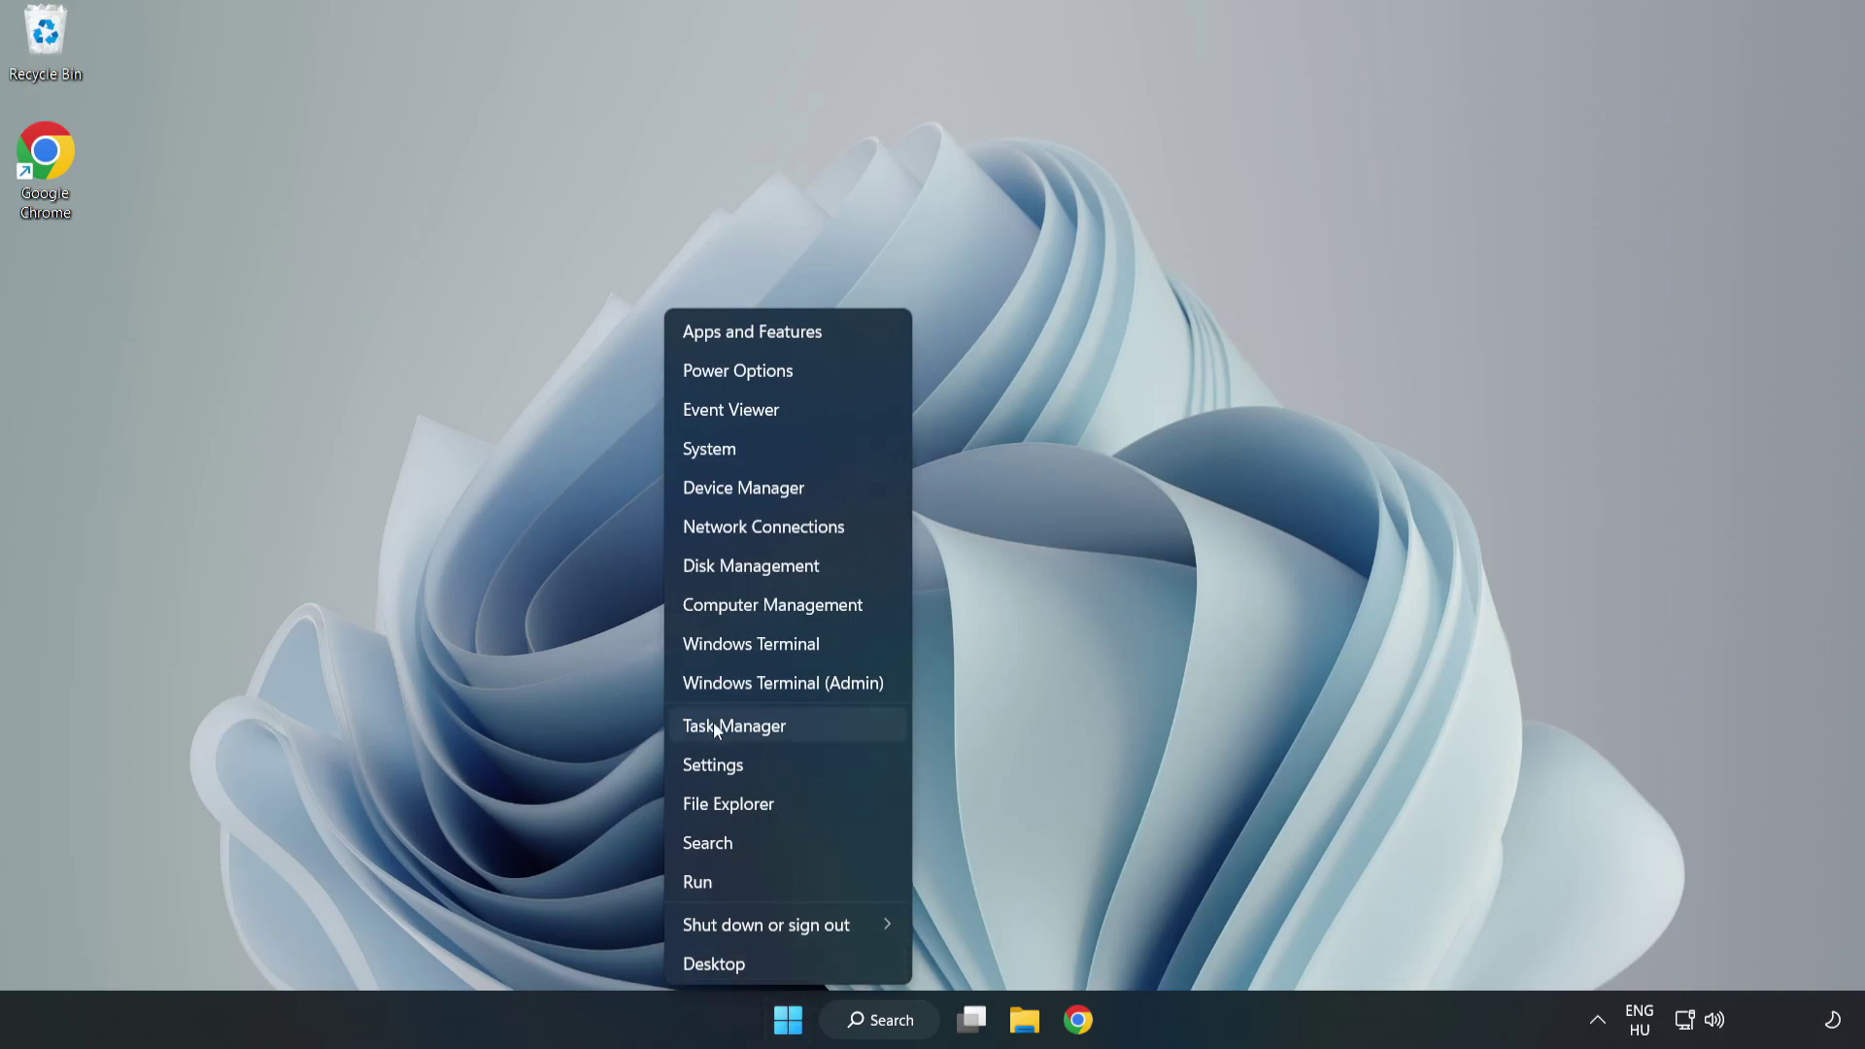
left_click(786, 731)
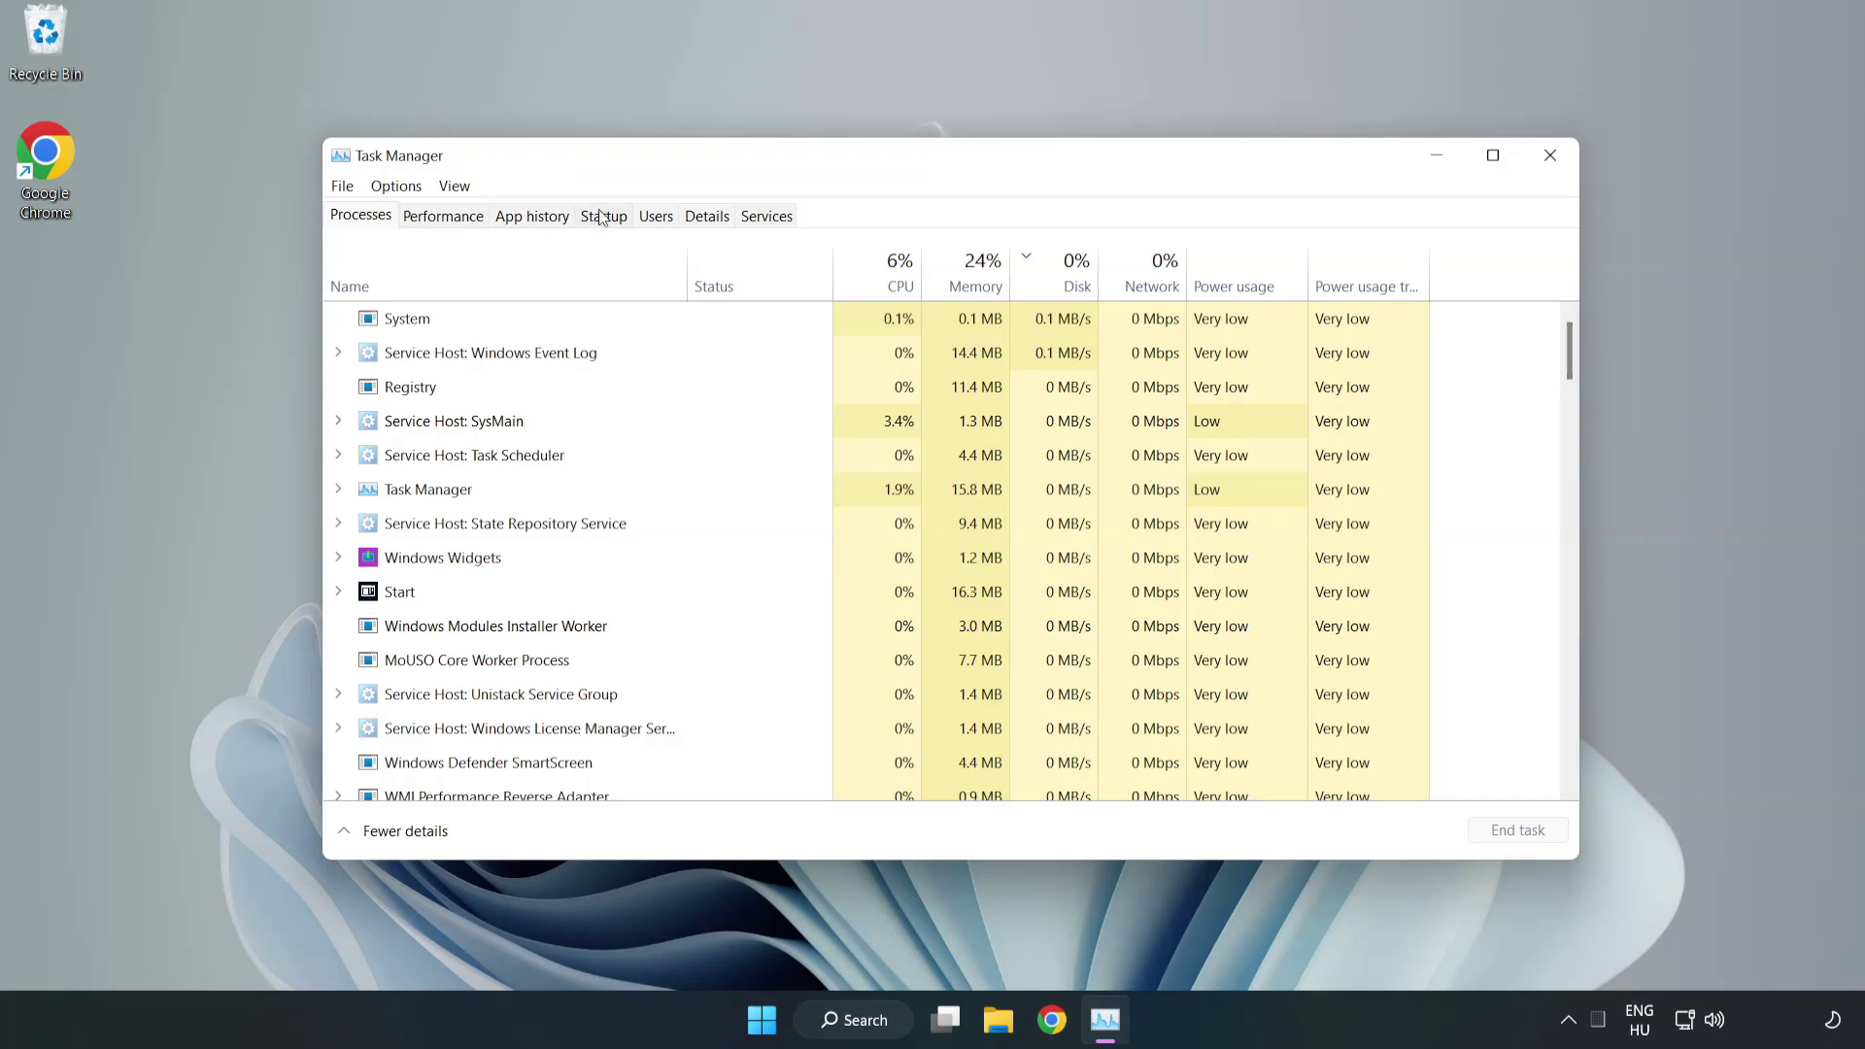
left_click(606, 221)
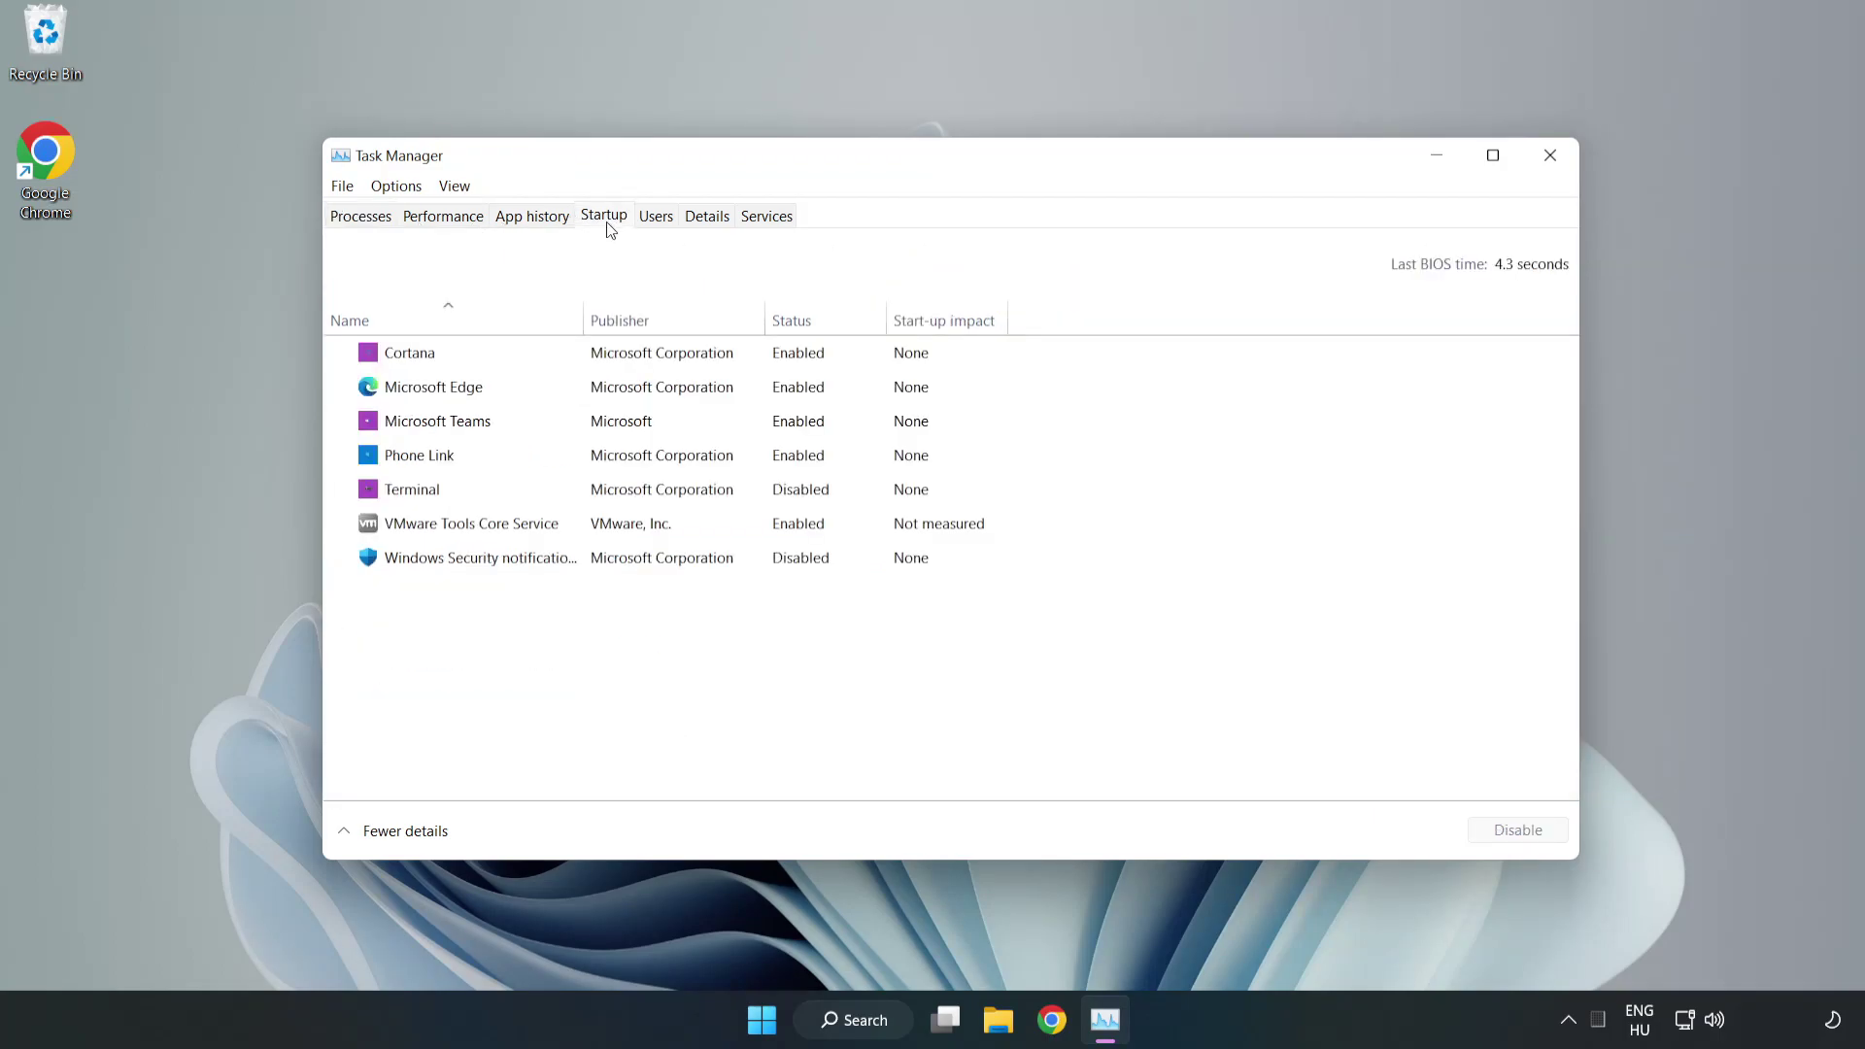
Disable Cortana, Microsoft Edge, Microsoft Teams and Phone Link at startup, then close Task Manager
left_click(643, 368)
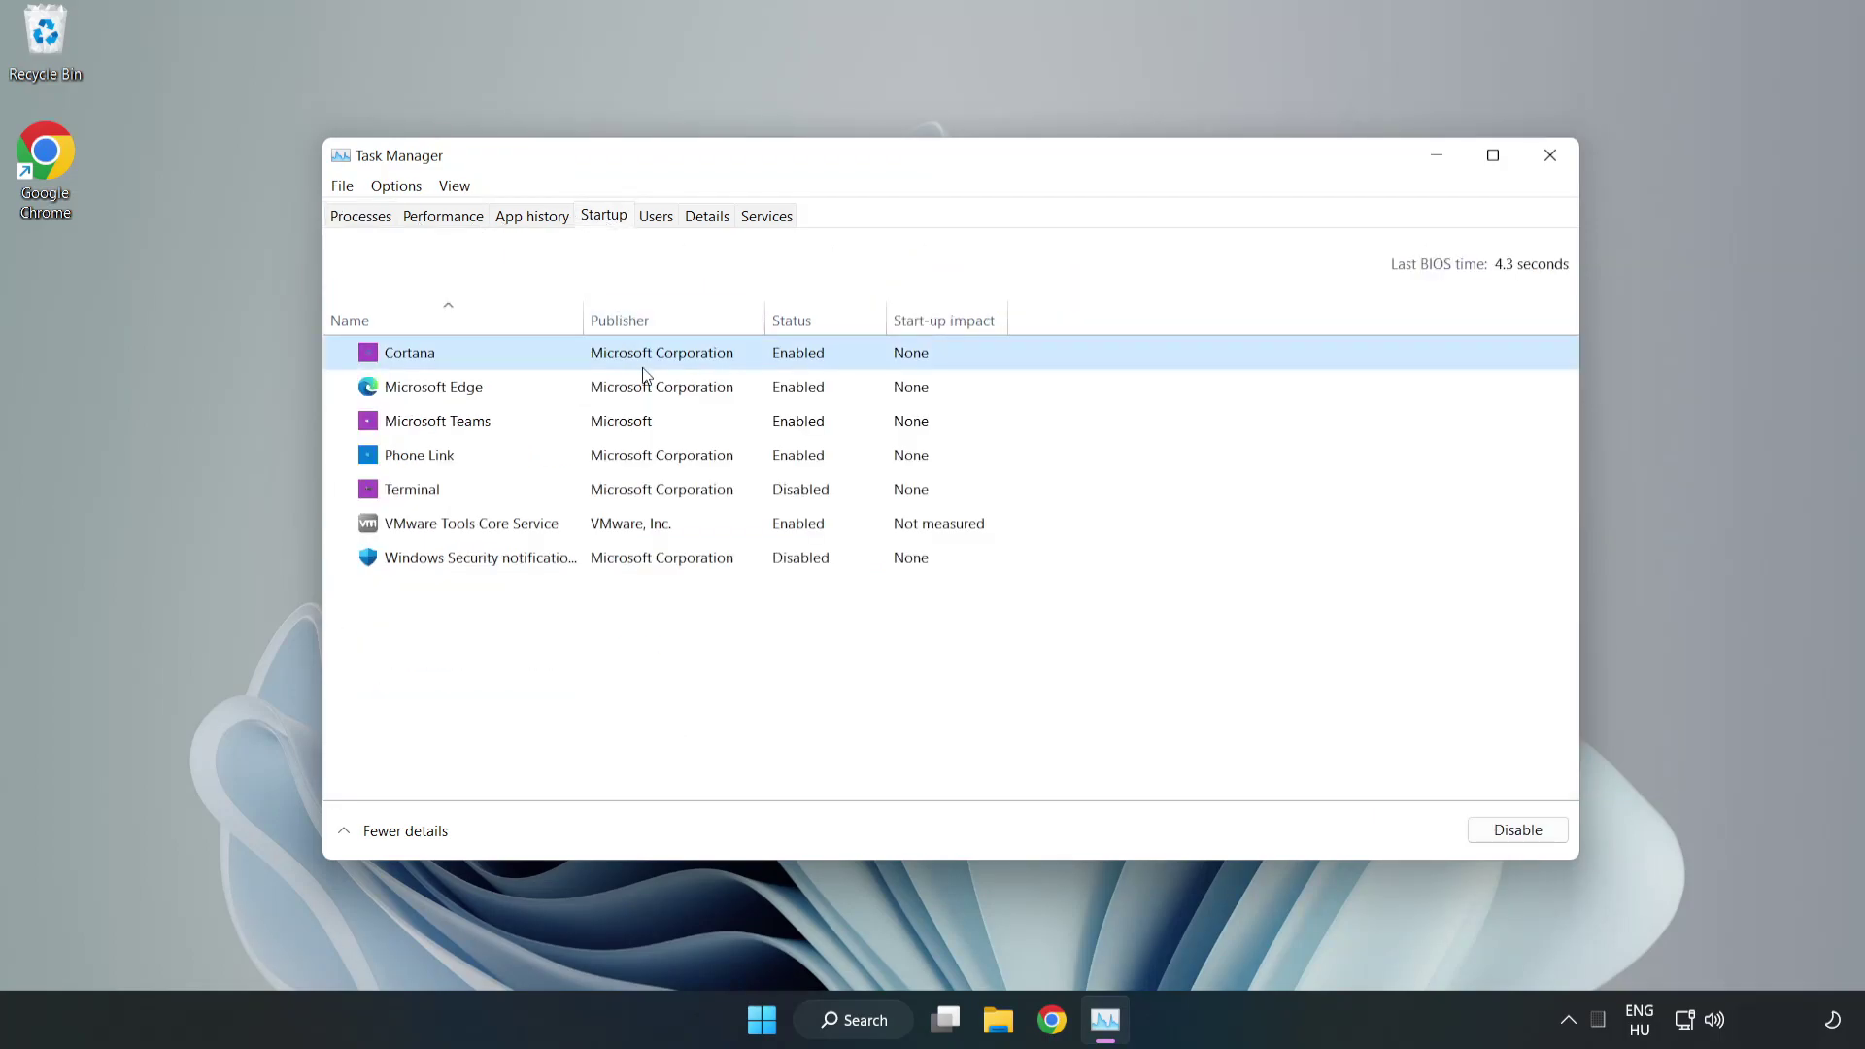
left_click(1507, 833)
left_click(805, 383)
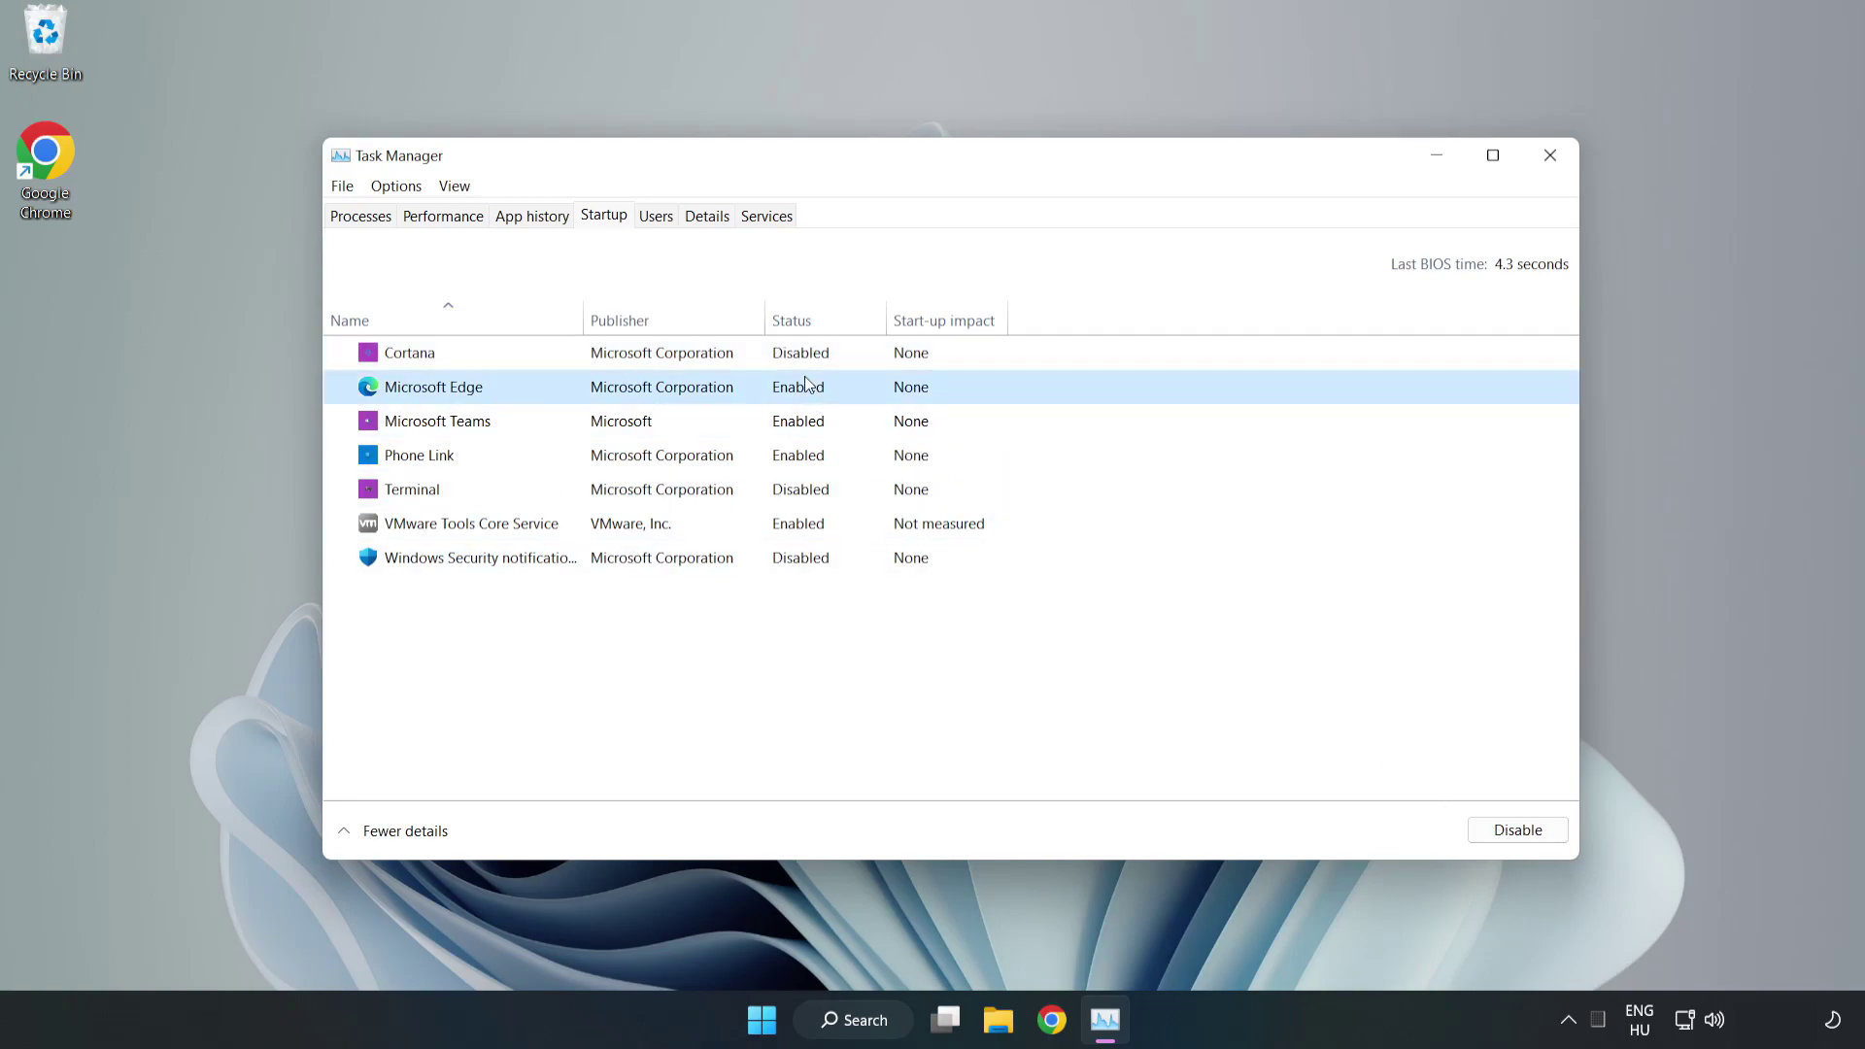
left_click(1517, 832)
left_click(699, 424)
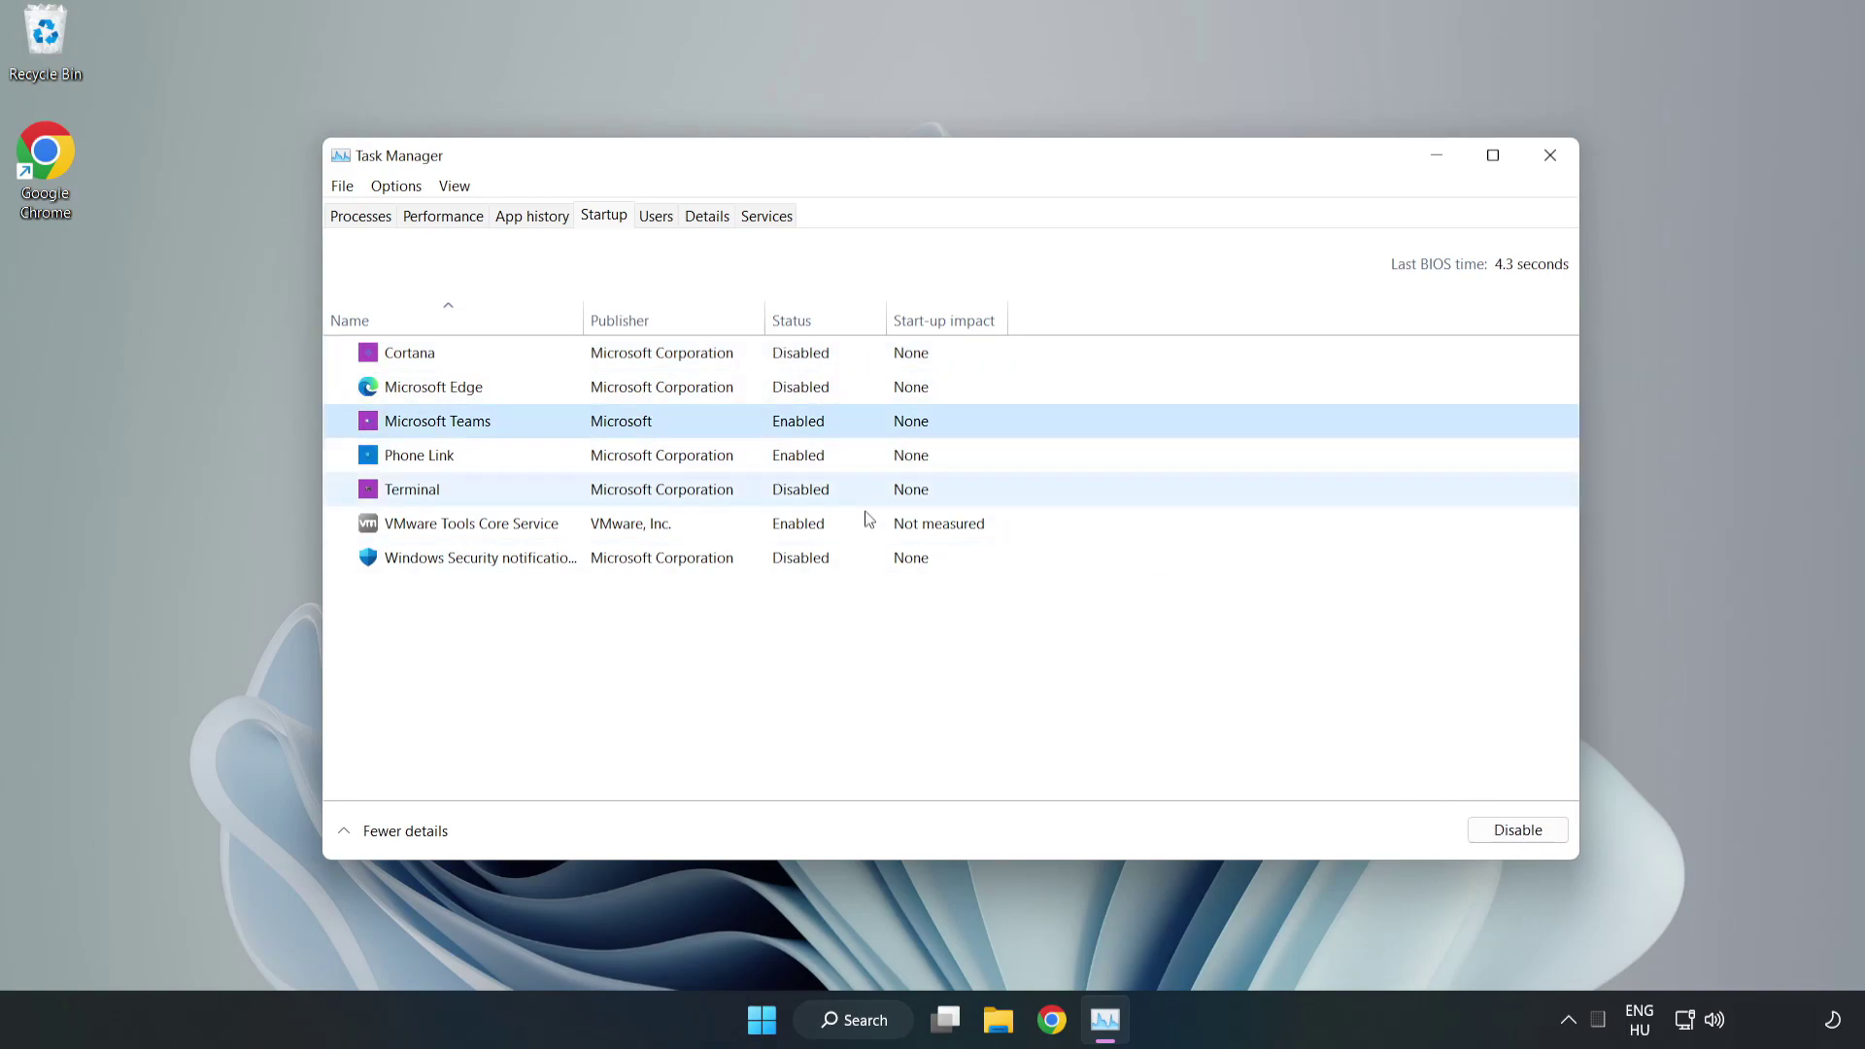
left_click(1512, 833)
left_click(619, 457)
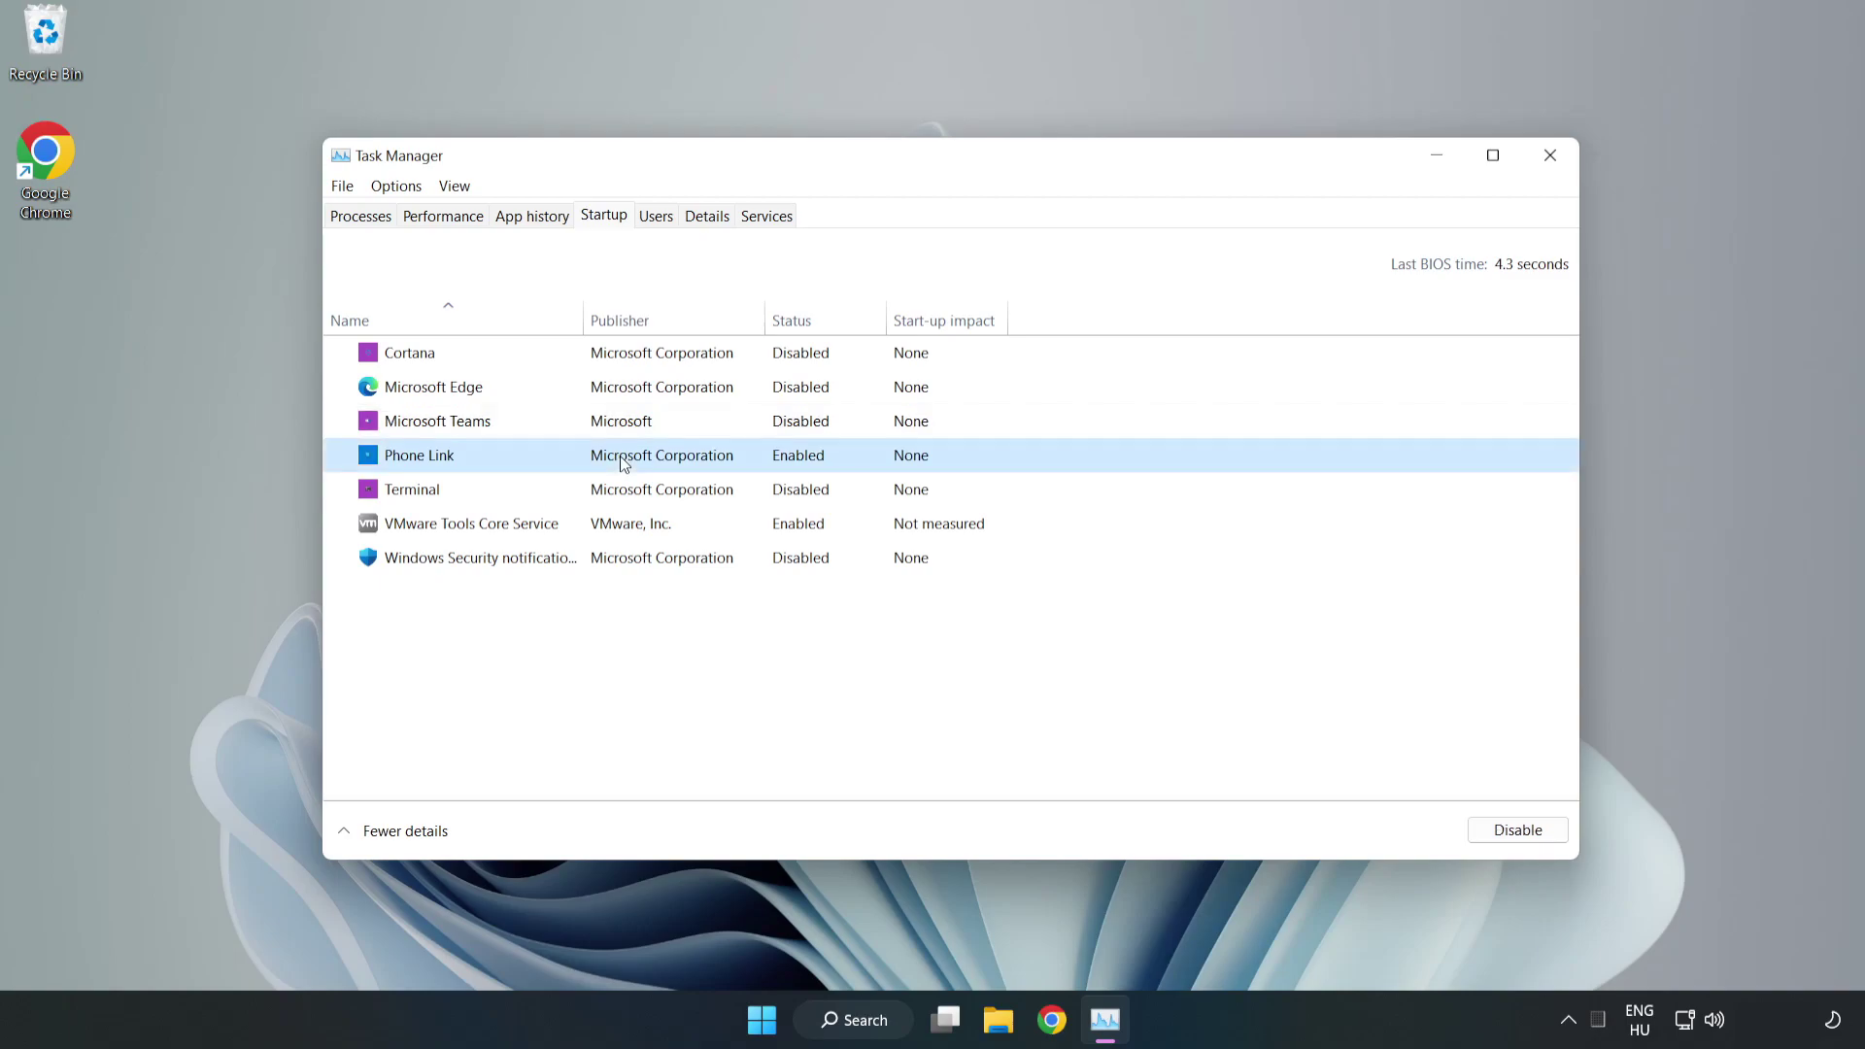
left_click(1553, 837)
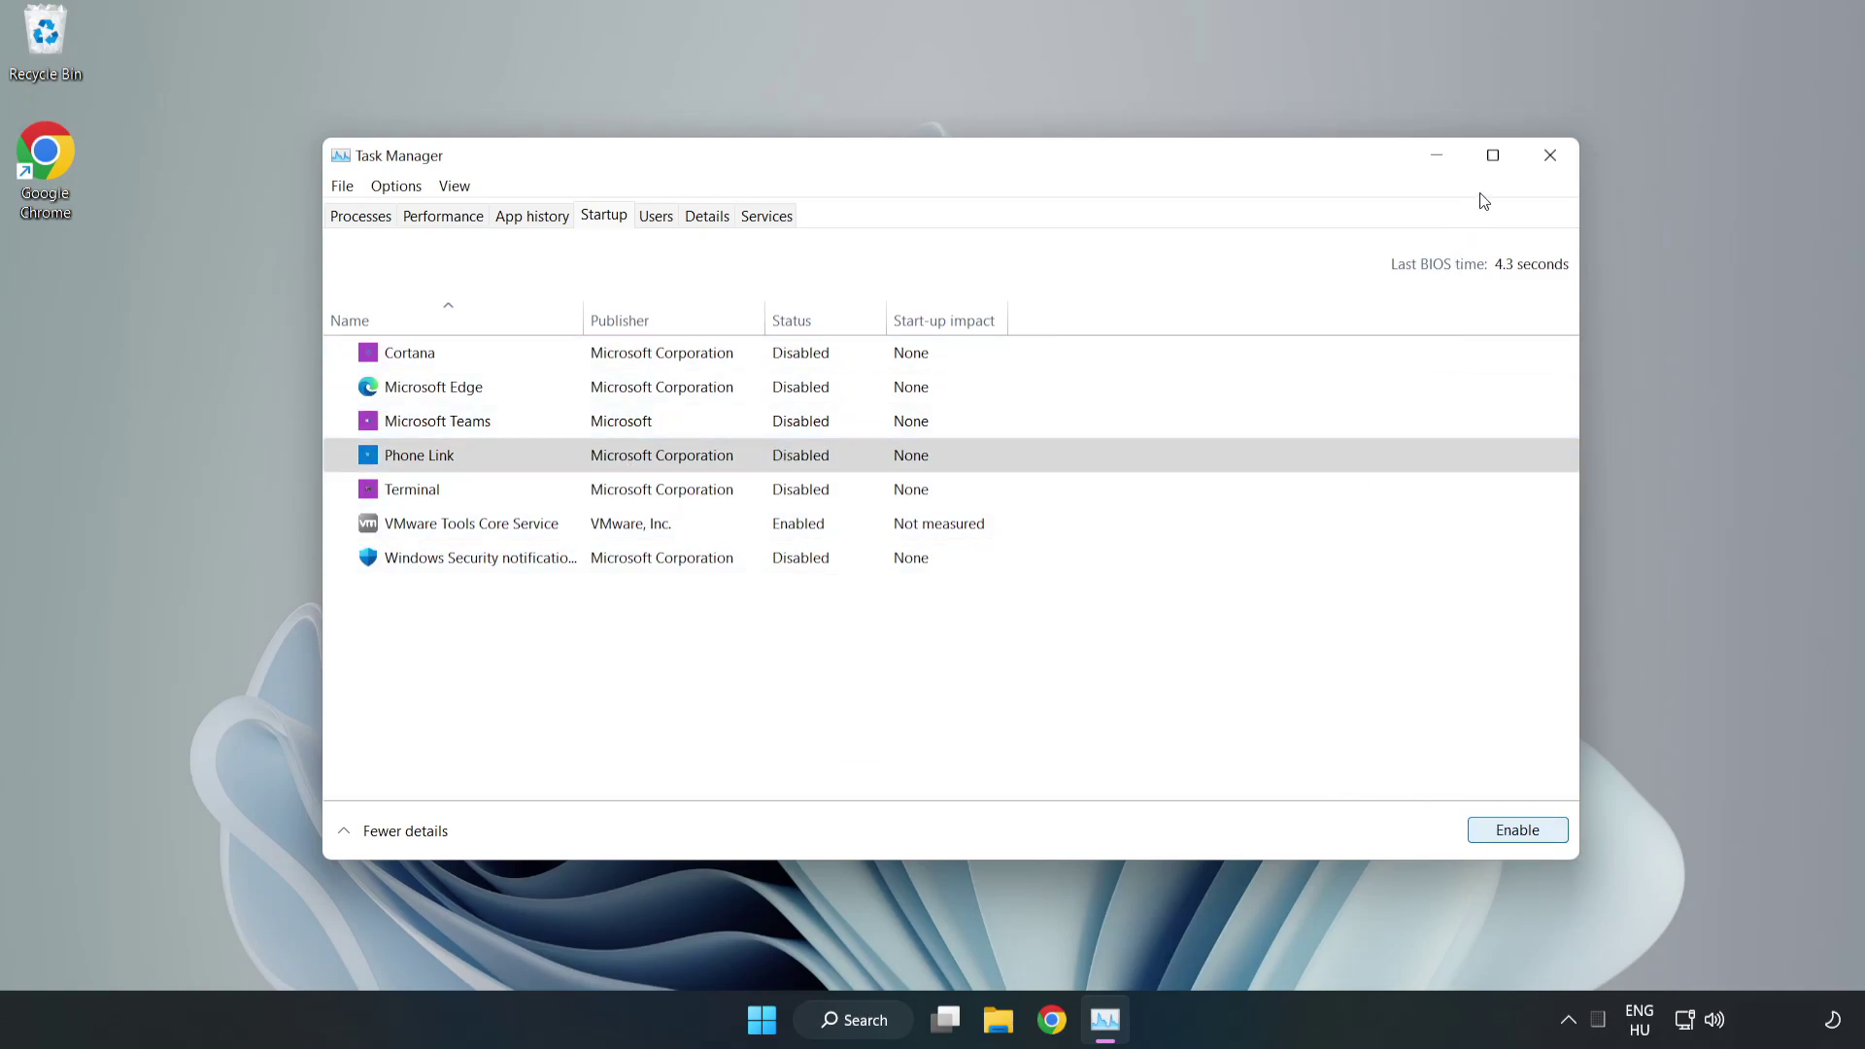
left_click(1551, 158)
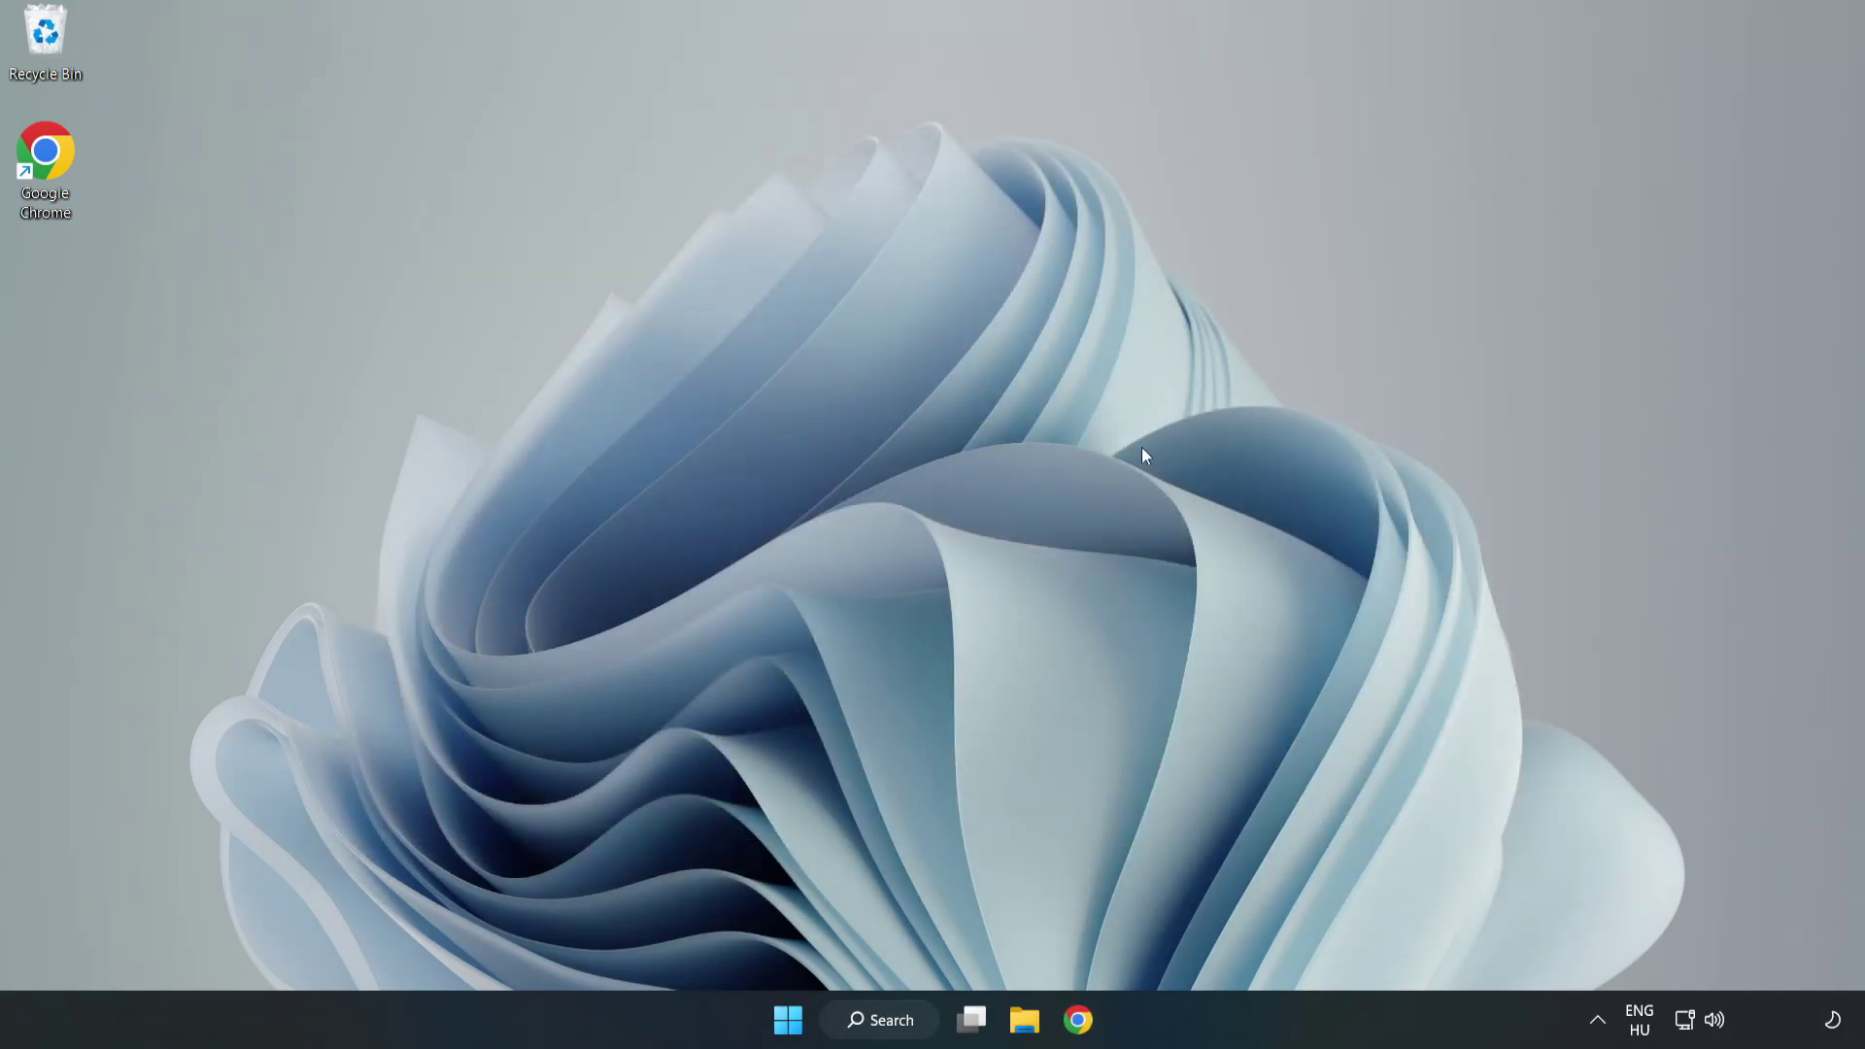
Download the DirectX End-User Runtime Web Installer in Chrome and run dxwebsetup.exe
left_click(1076, 1019)
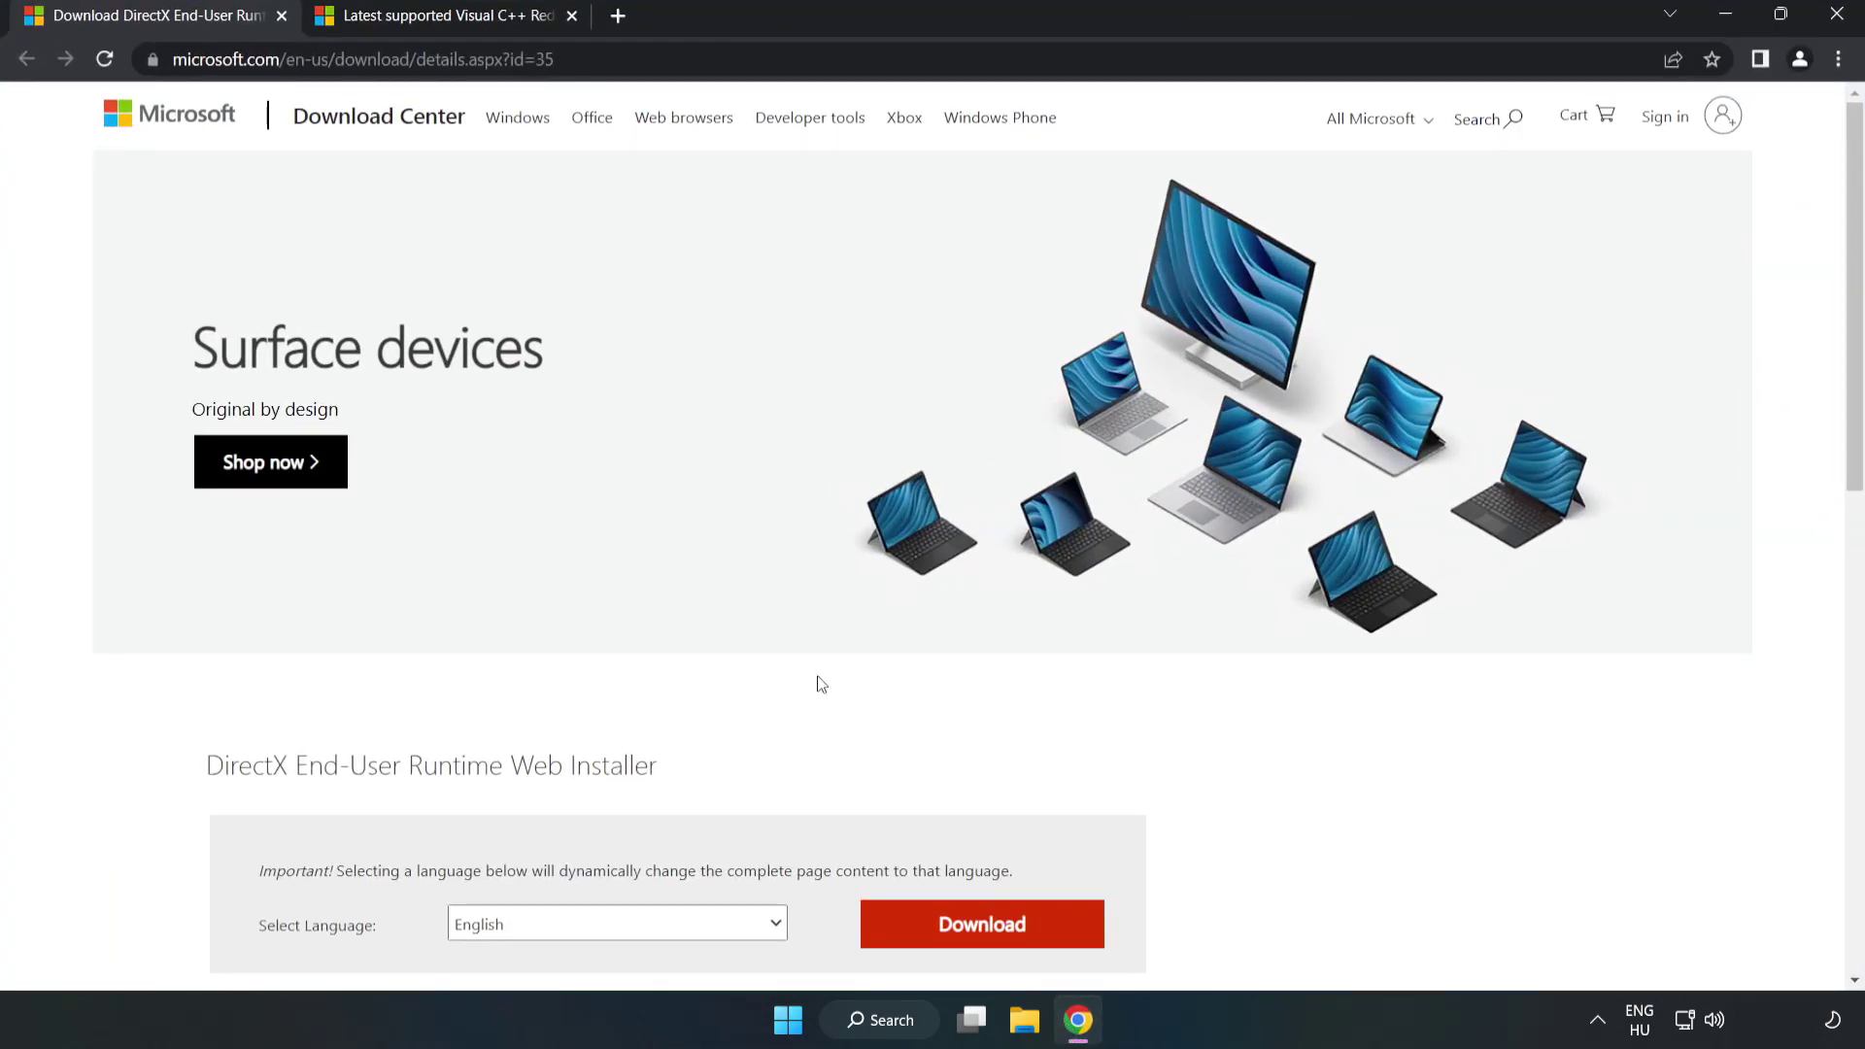
key("ctrl+l")
key("End")
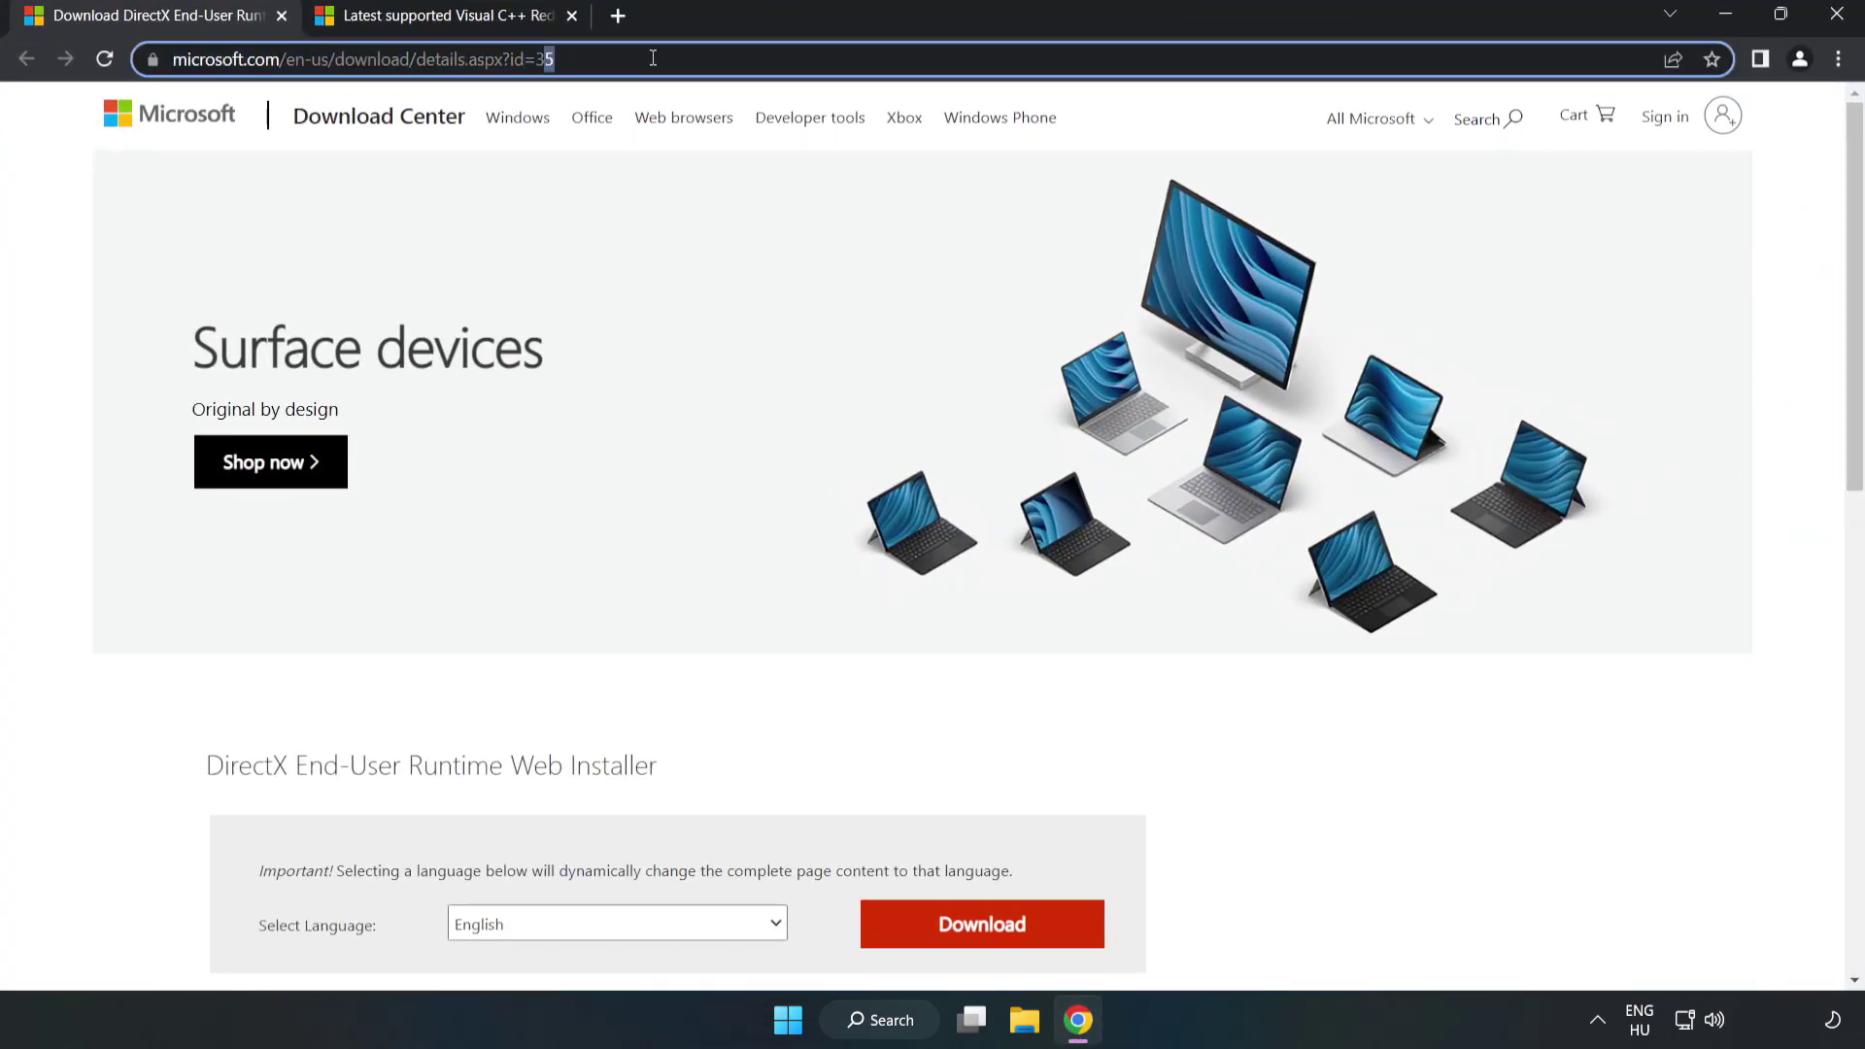
left_click(78, 222)
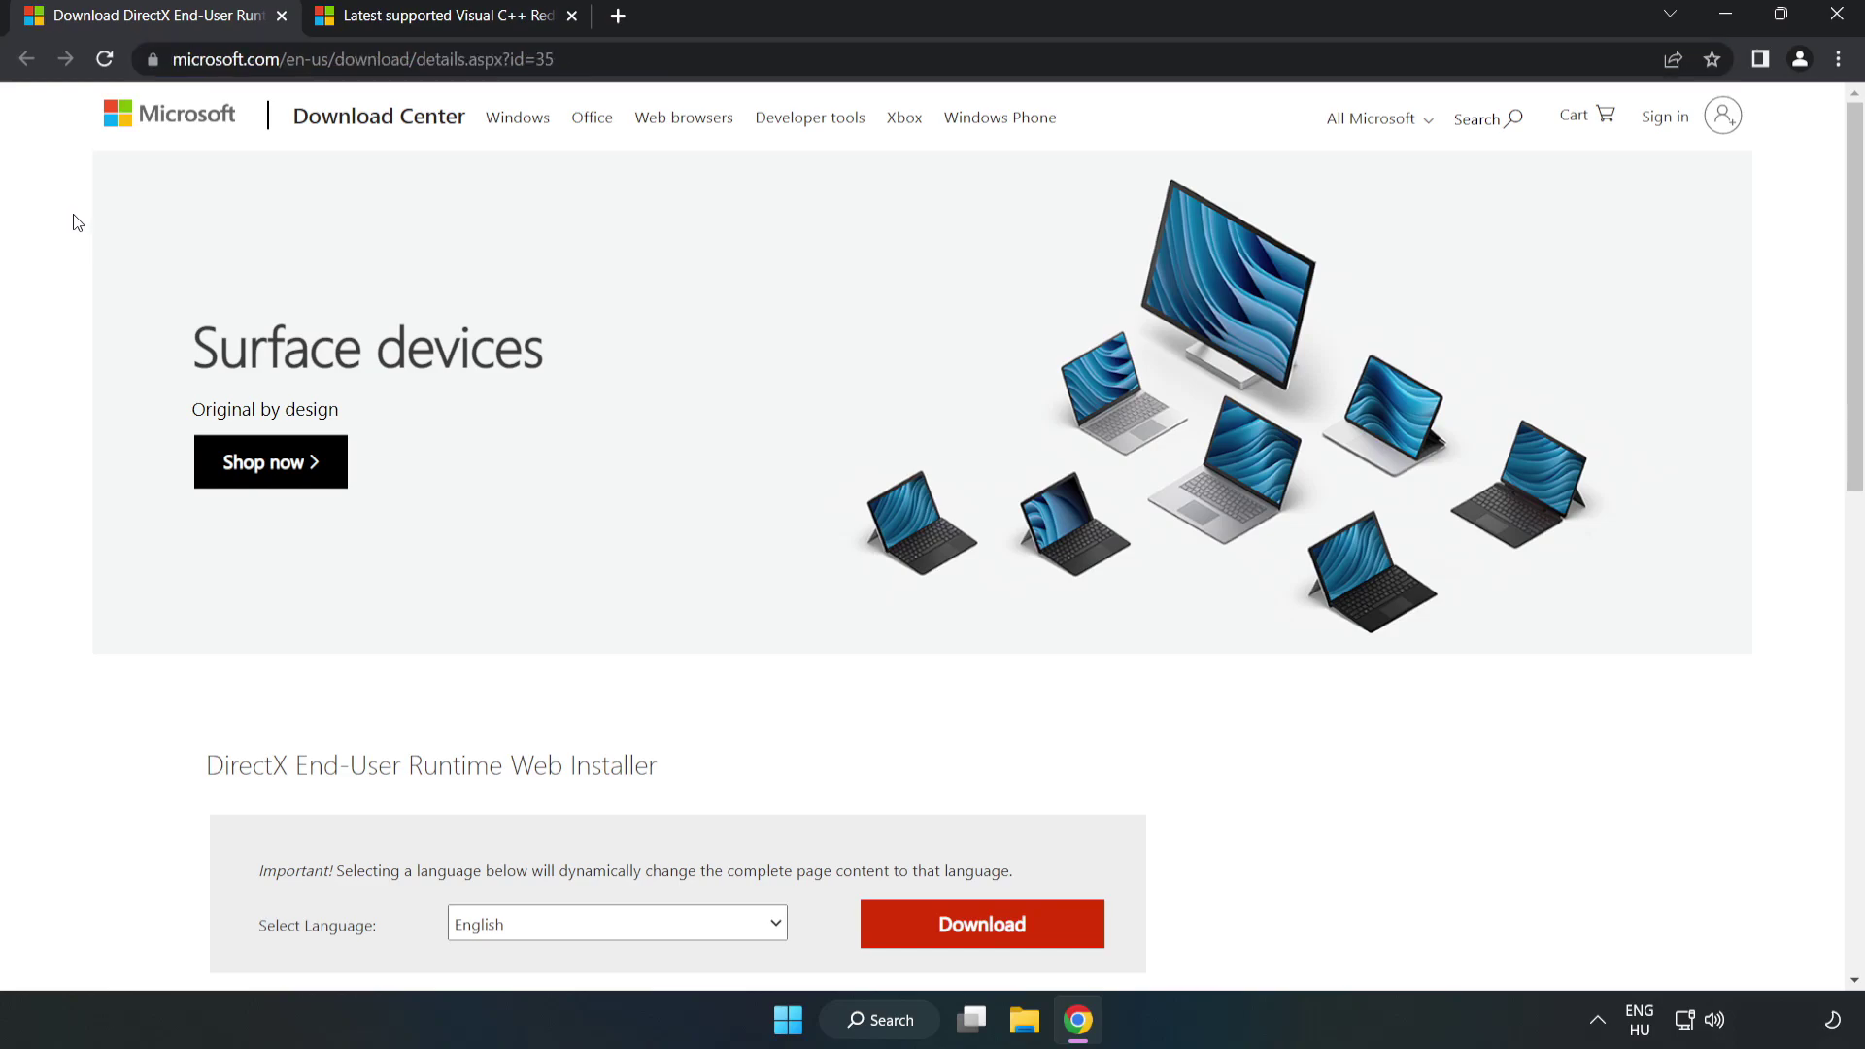
scroll(981, 631, "down", 3)
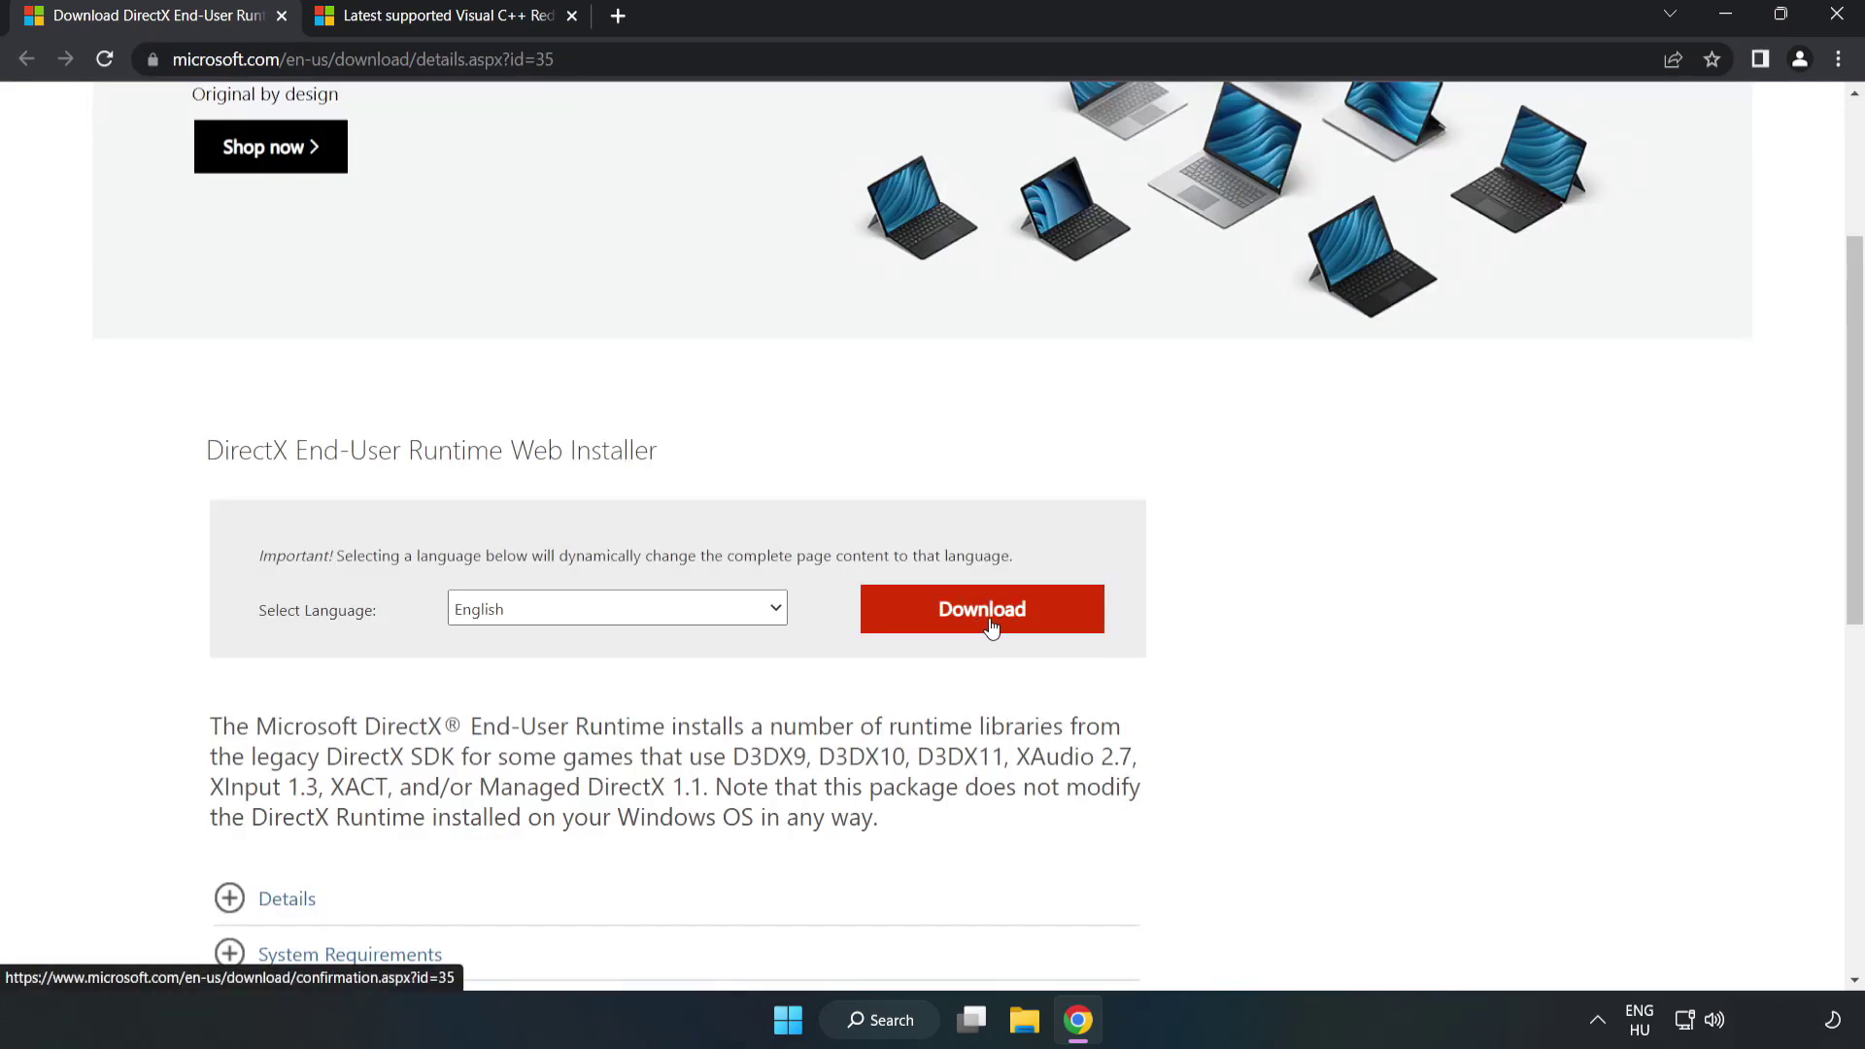
left_click(991, 622)
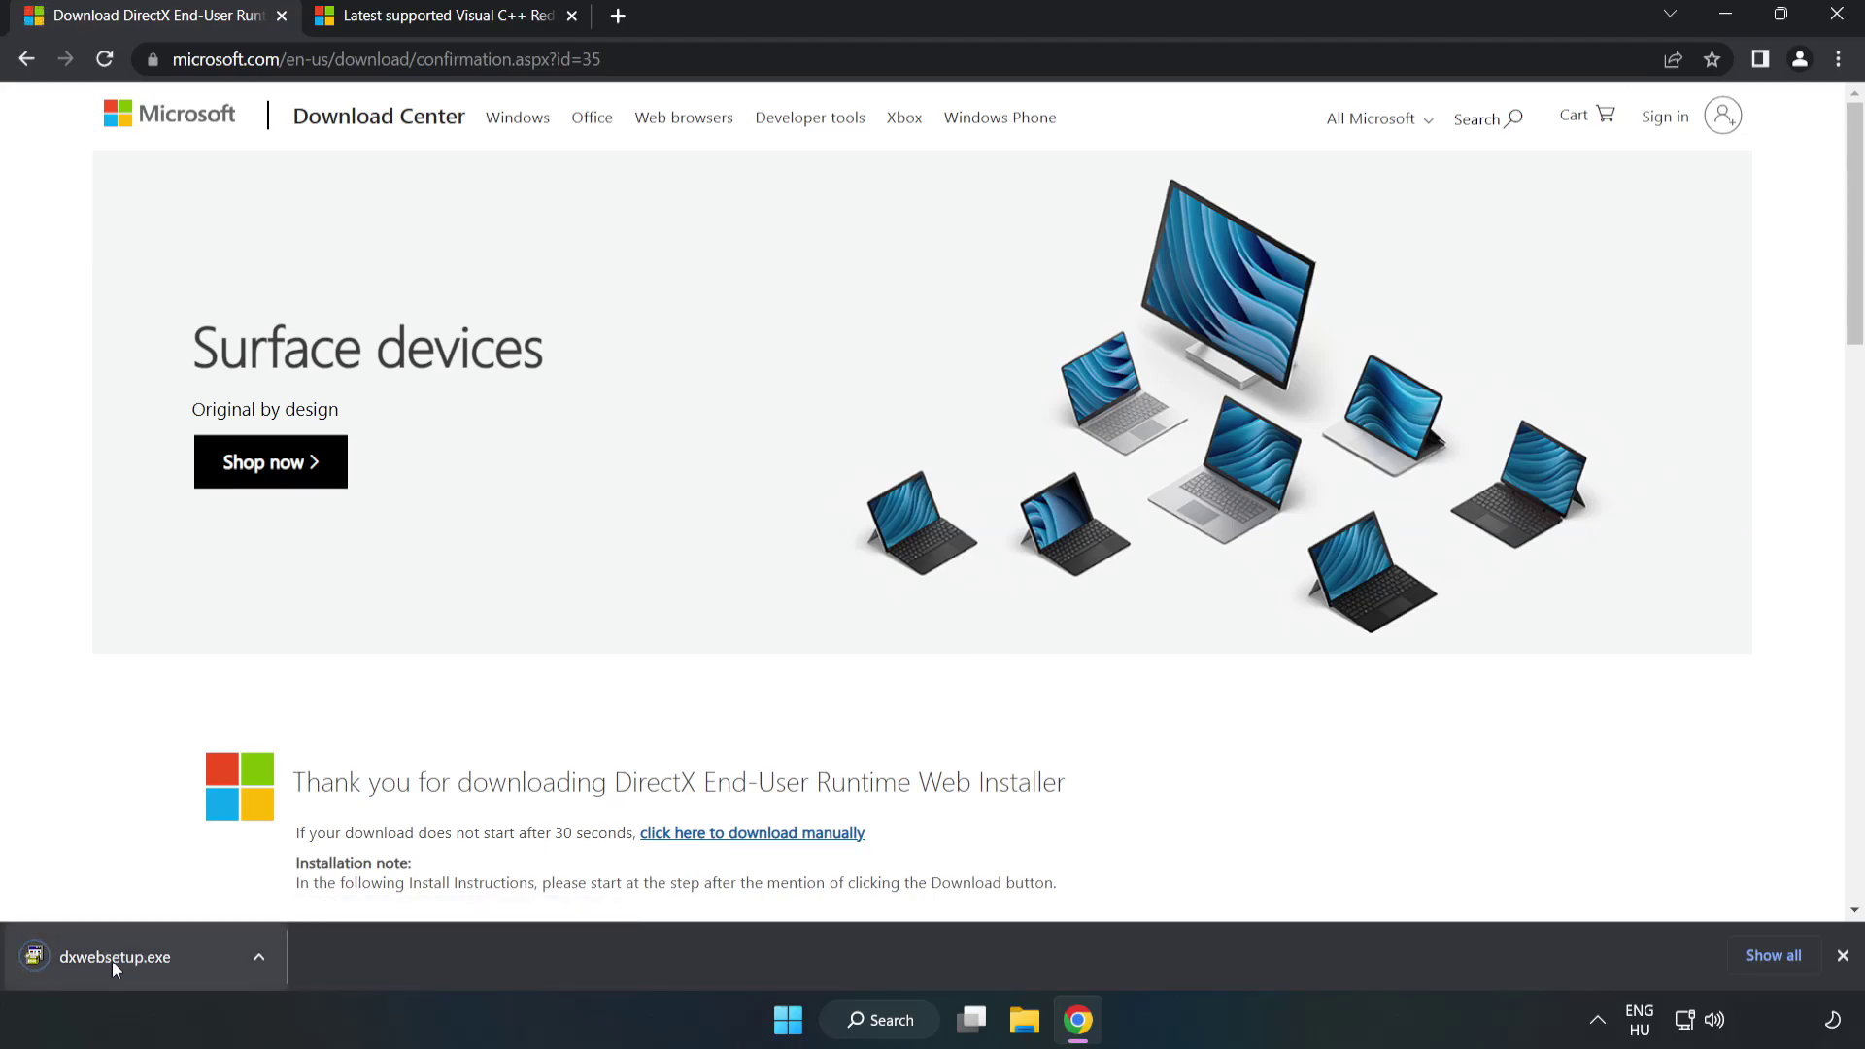
left_click(137, 958)
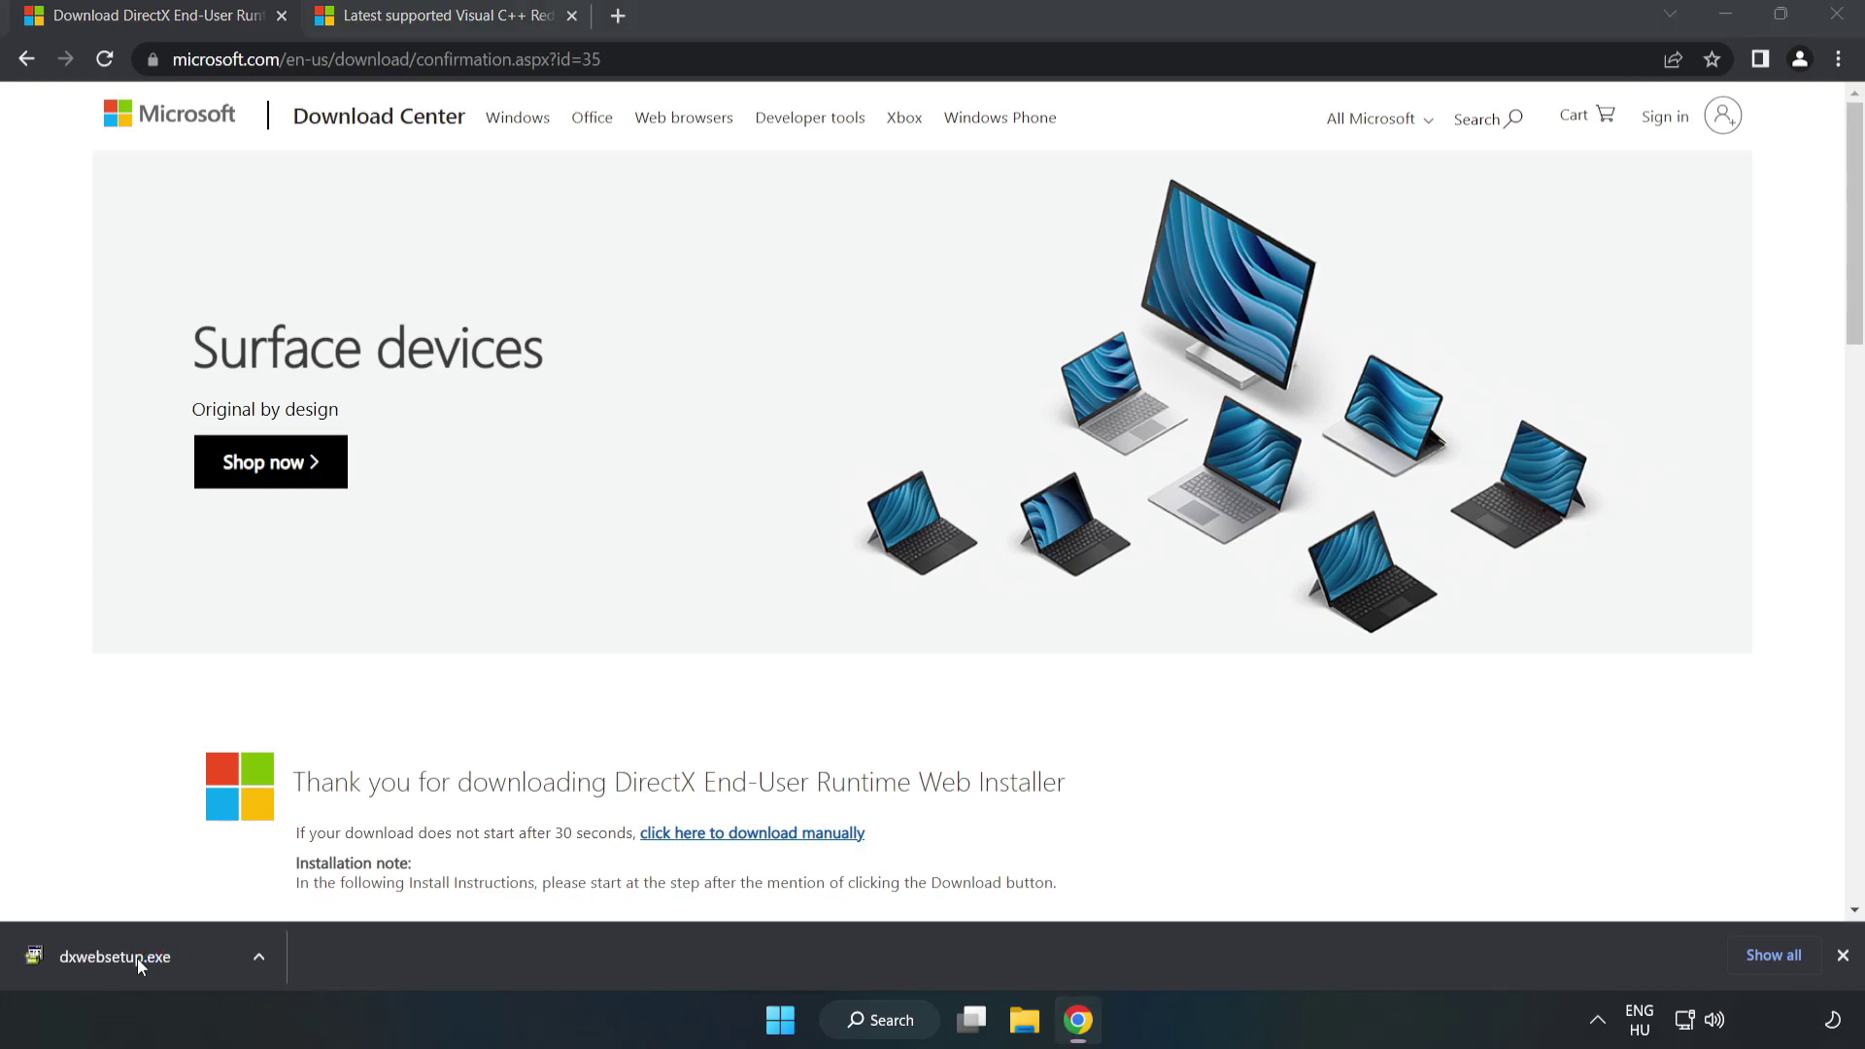
Accept the DirectX licence, skip the Bing Bar, and finish the setup
left_click_drag(423, 148, 907, 310)
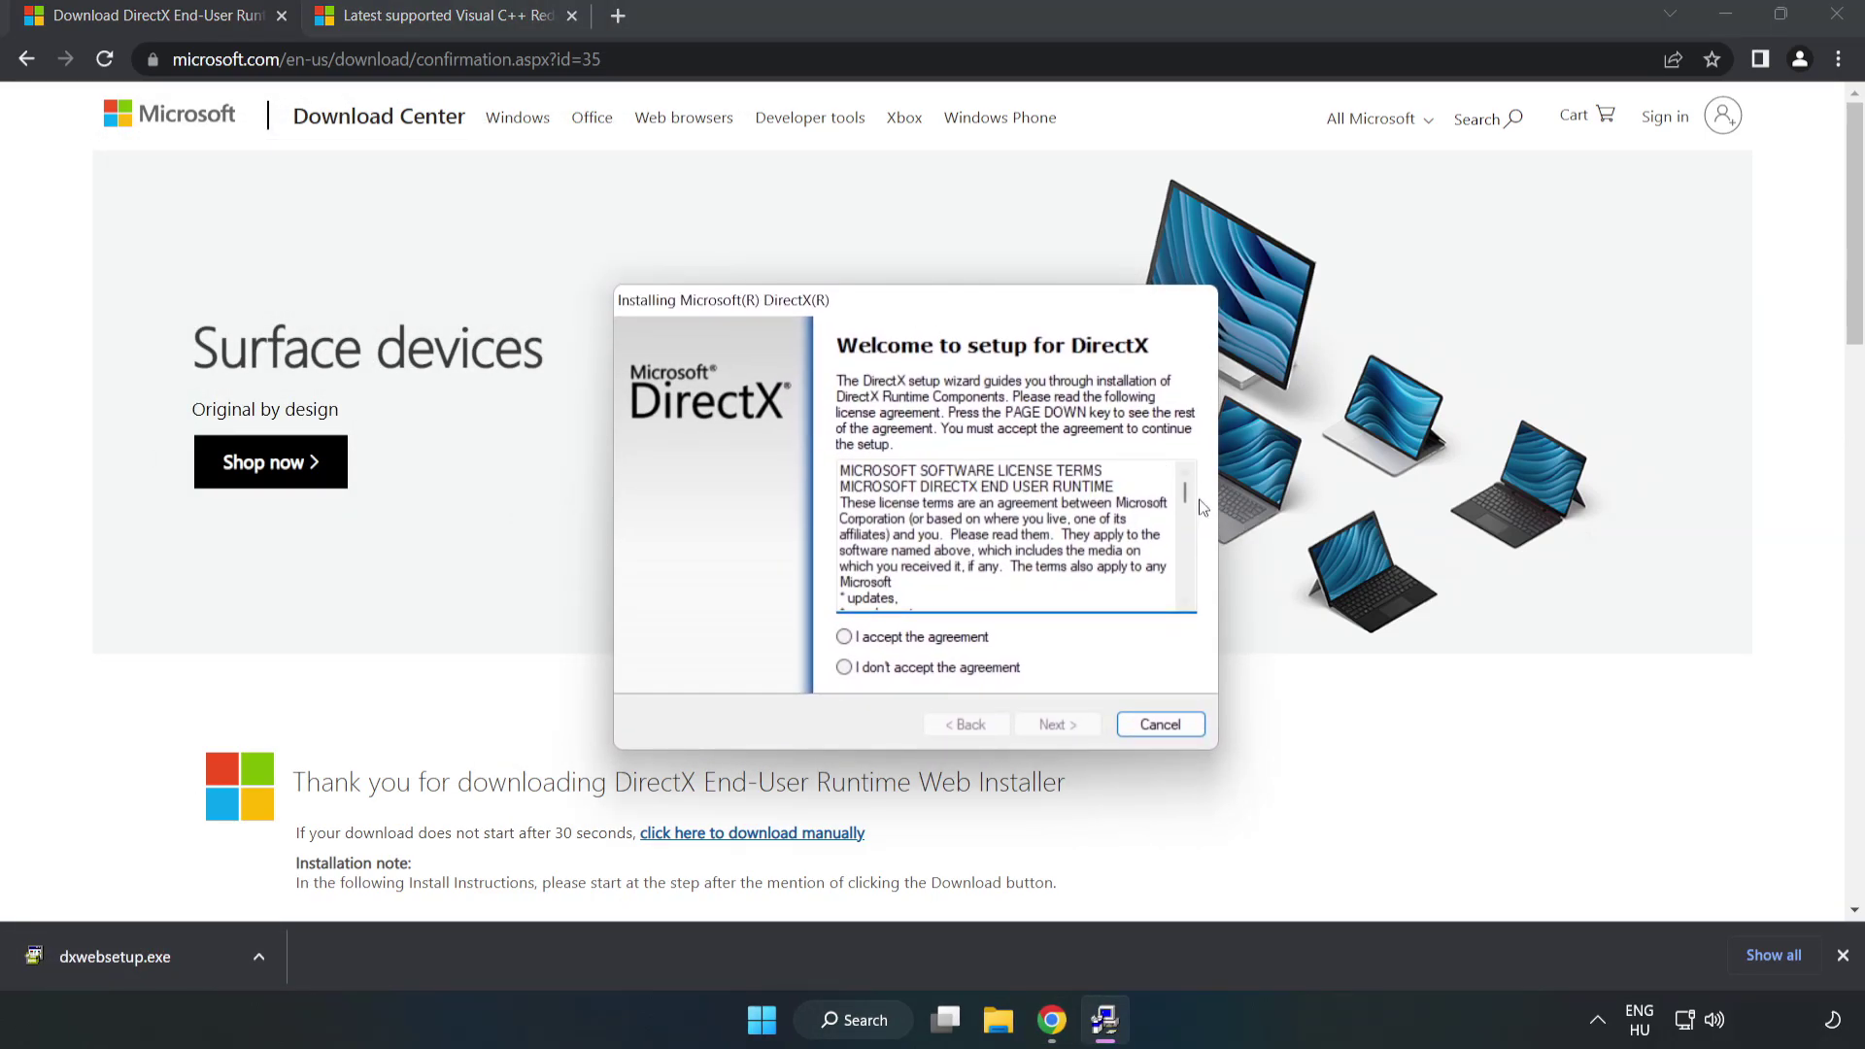
left_click_drag(1186, 495, 1171, 597)
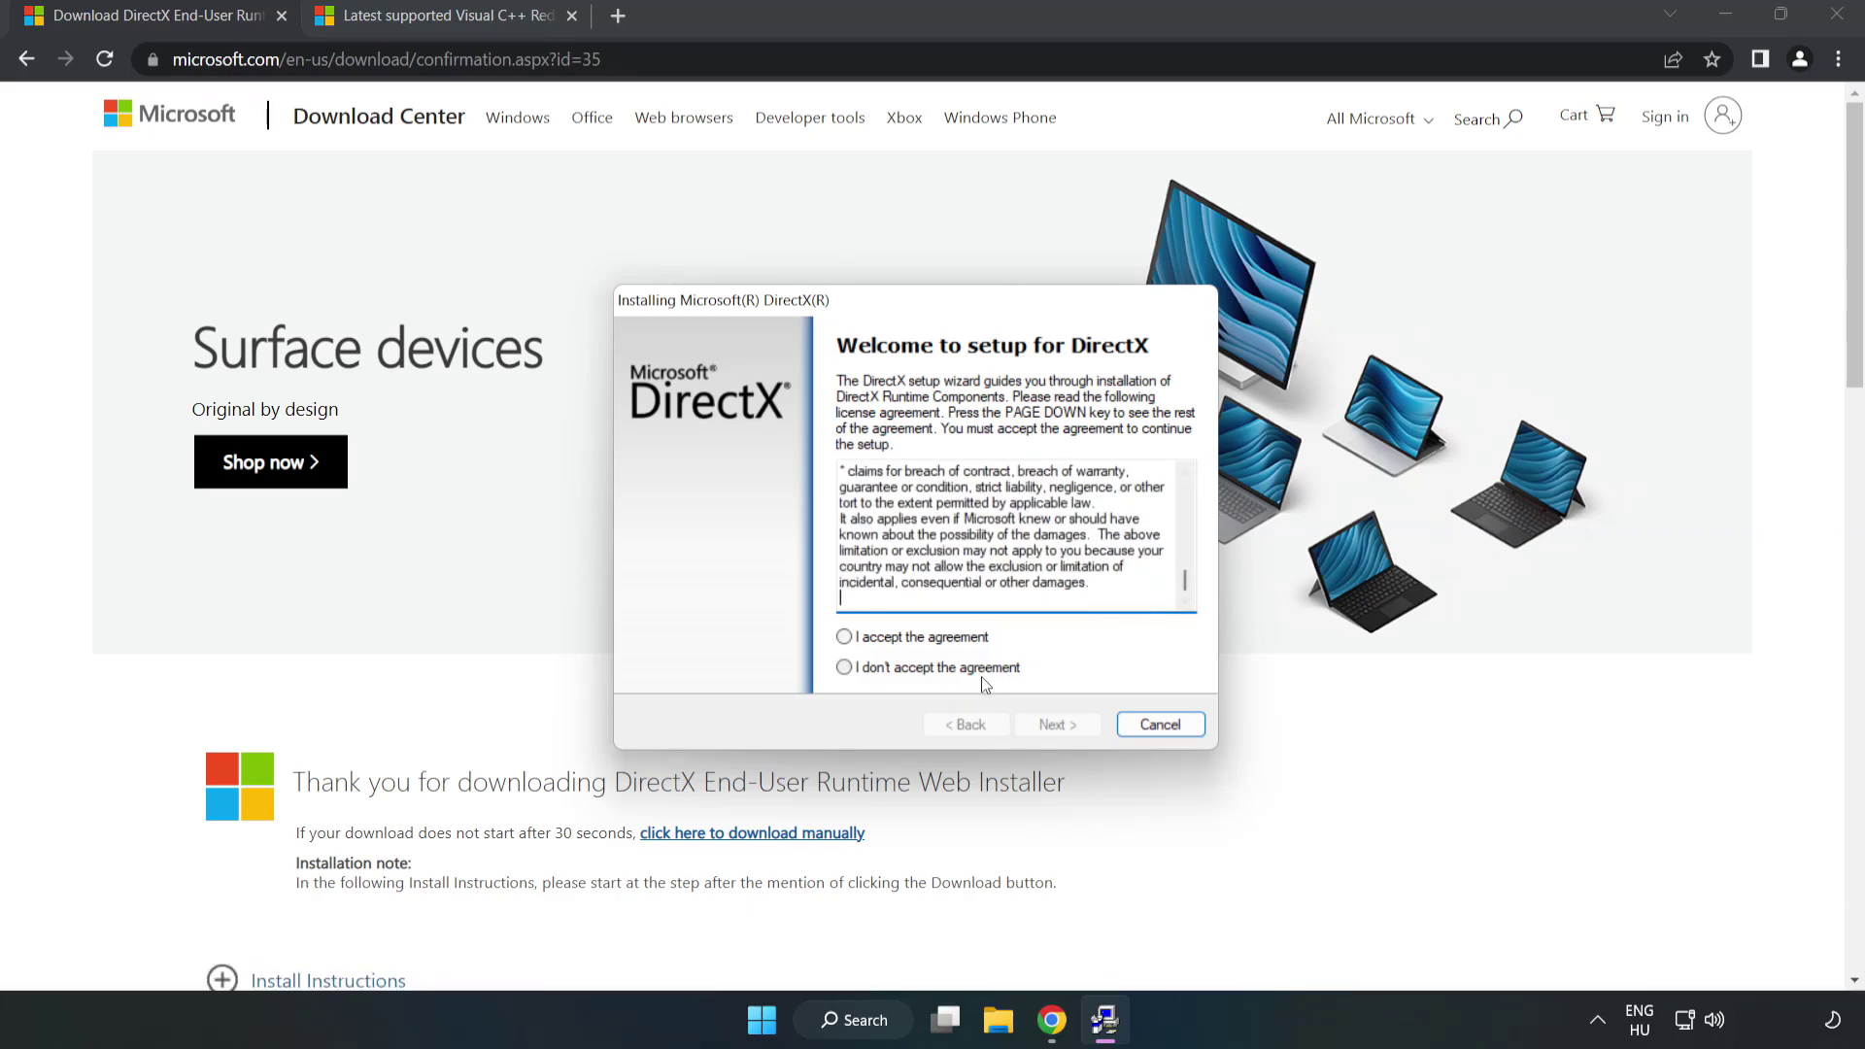
left_click(863, 643)
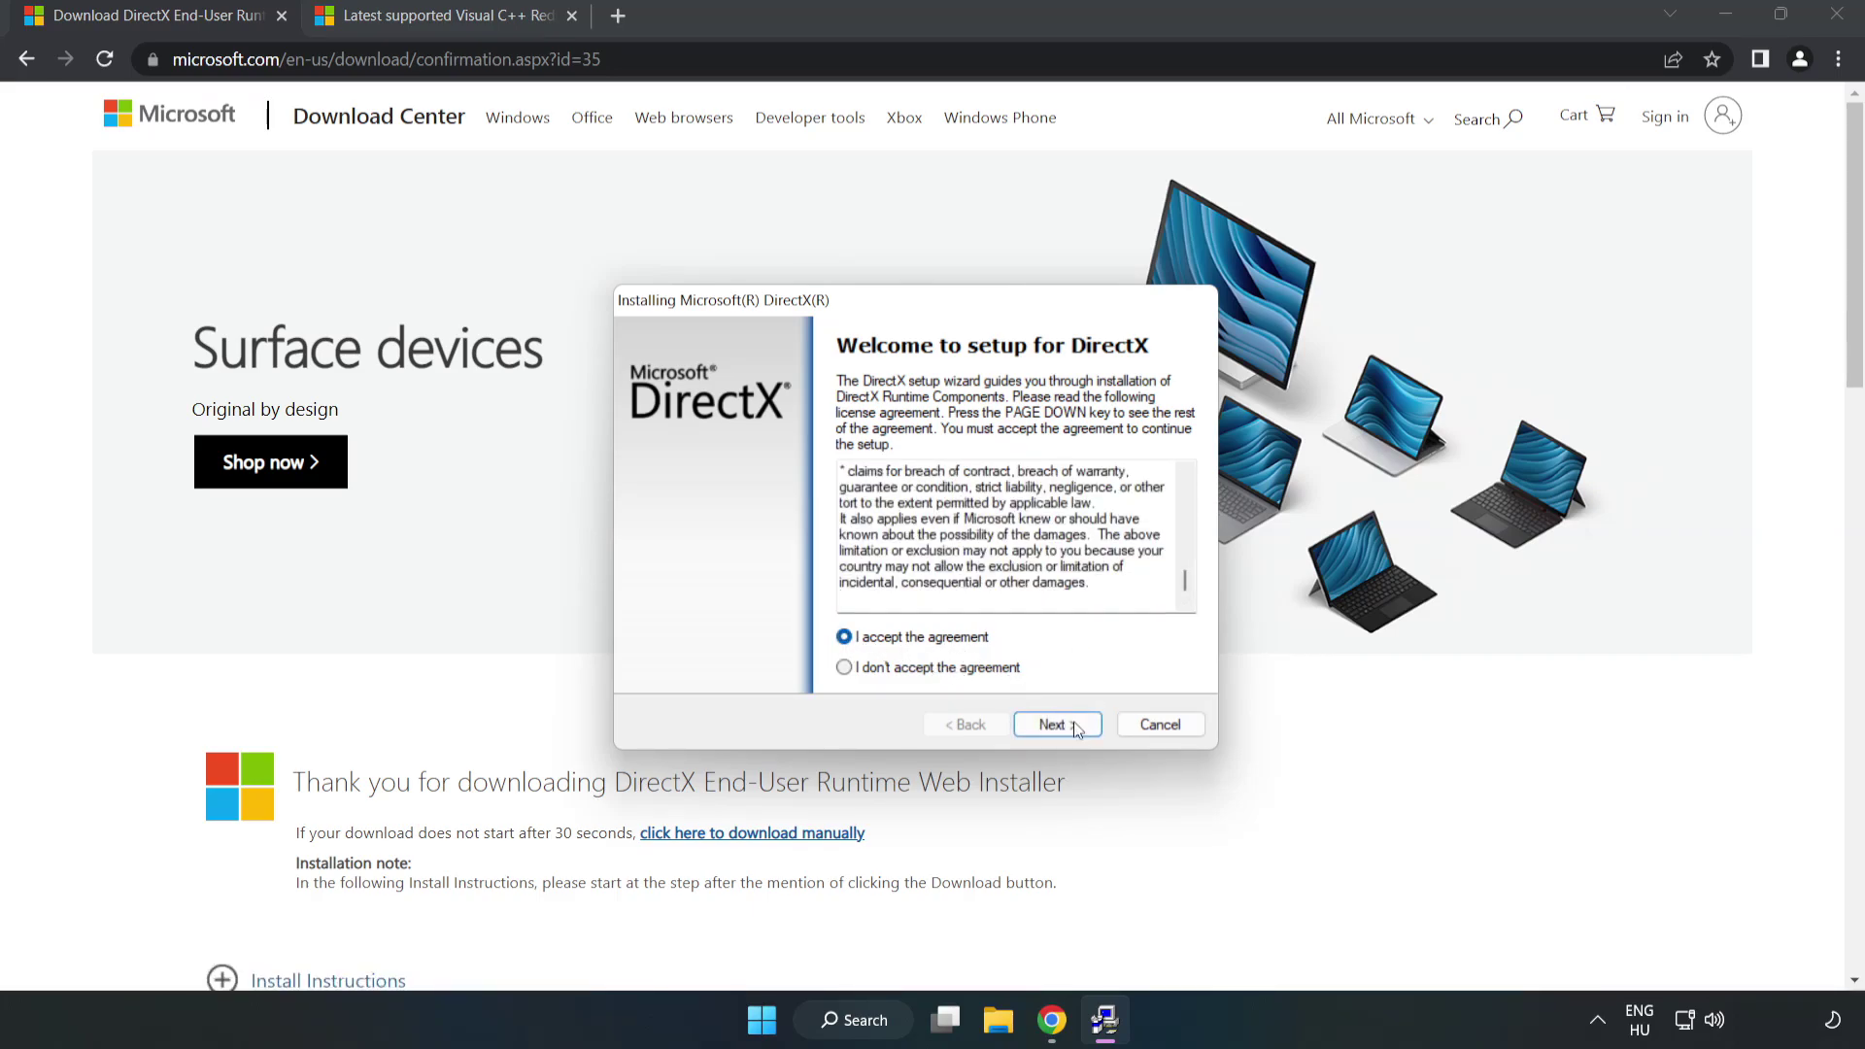
left_click(1065, 730)
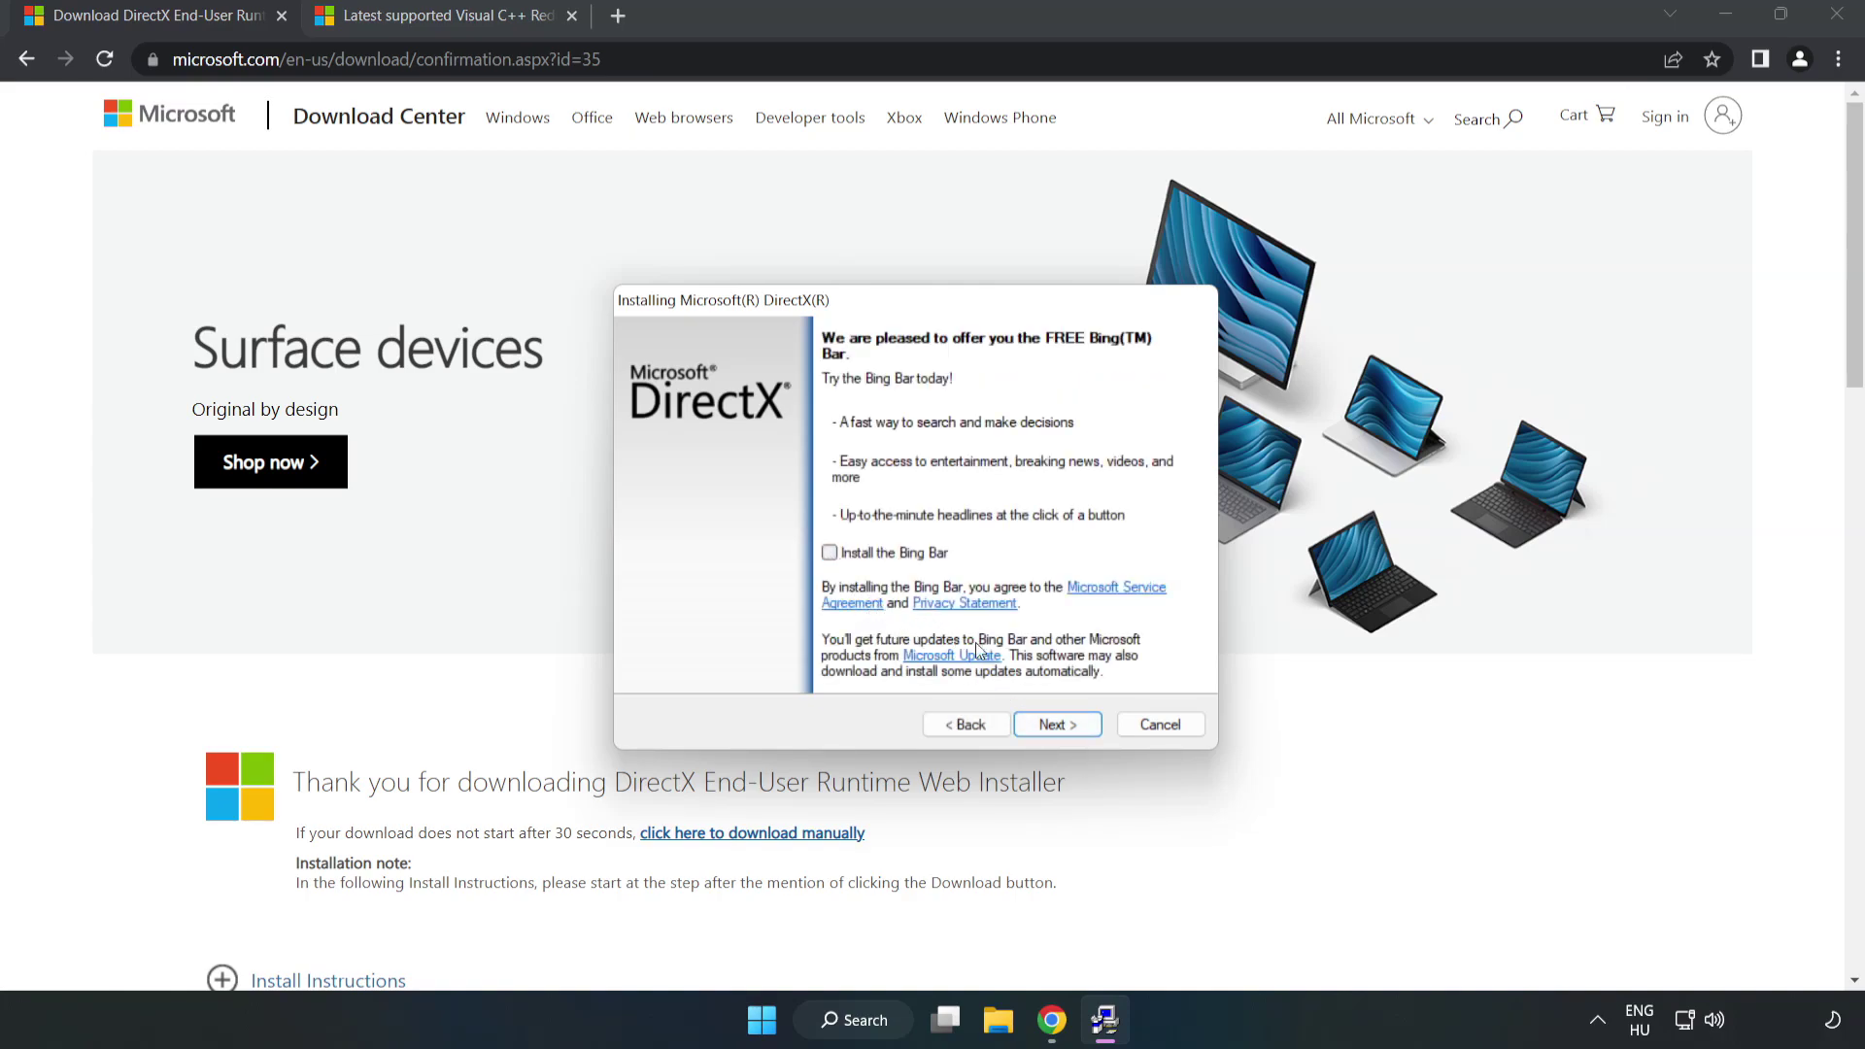
left_click(1072, 729)
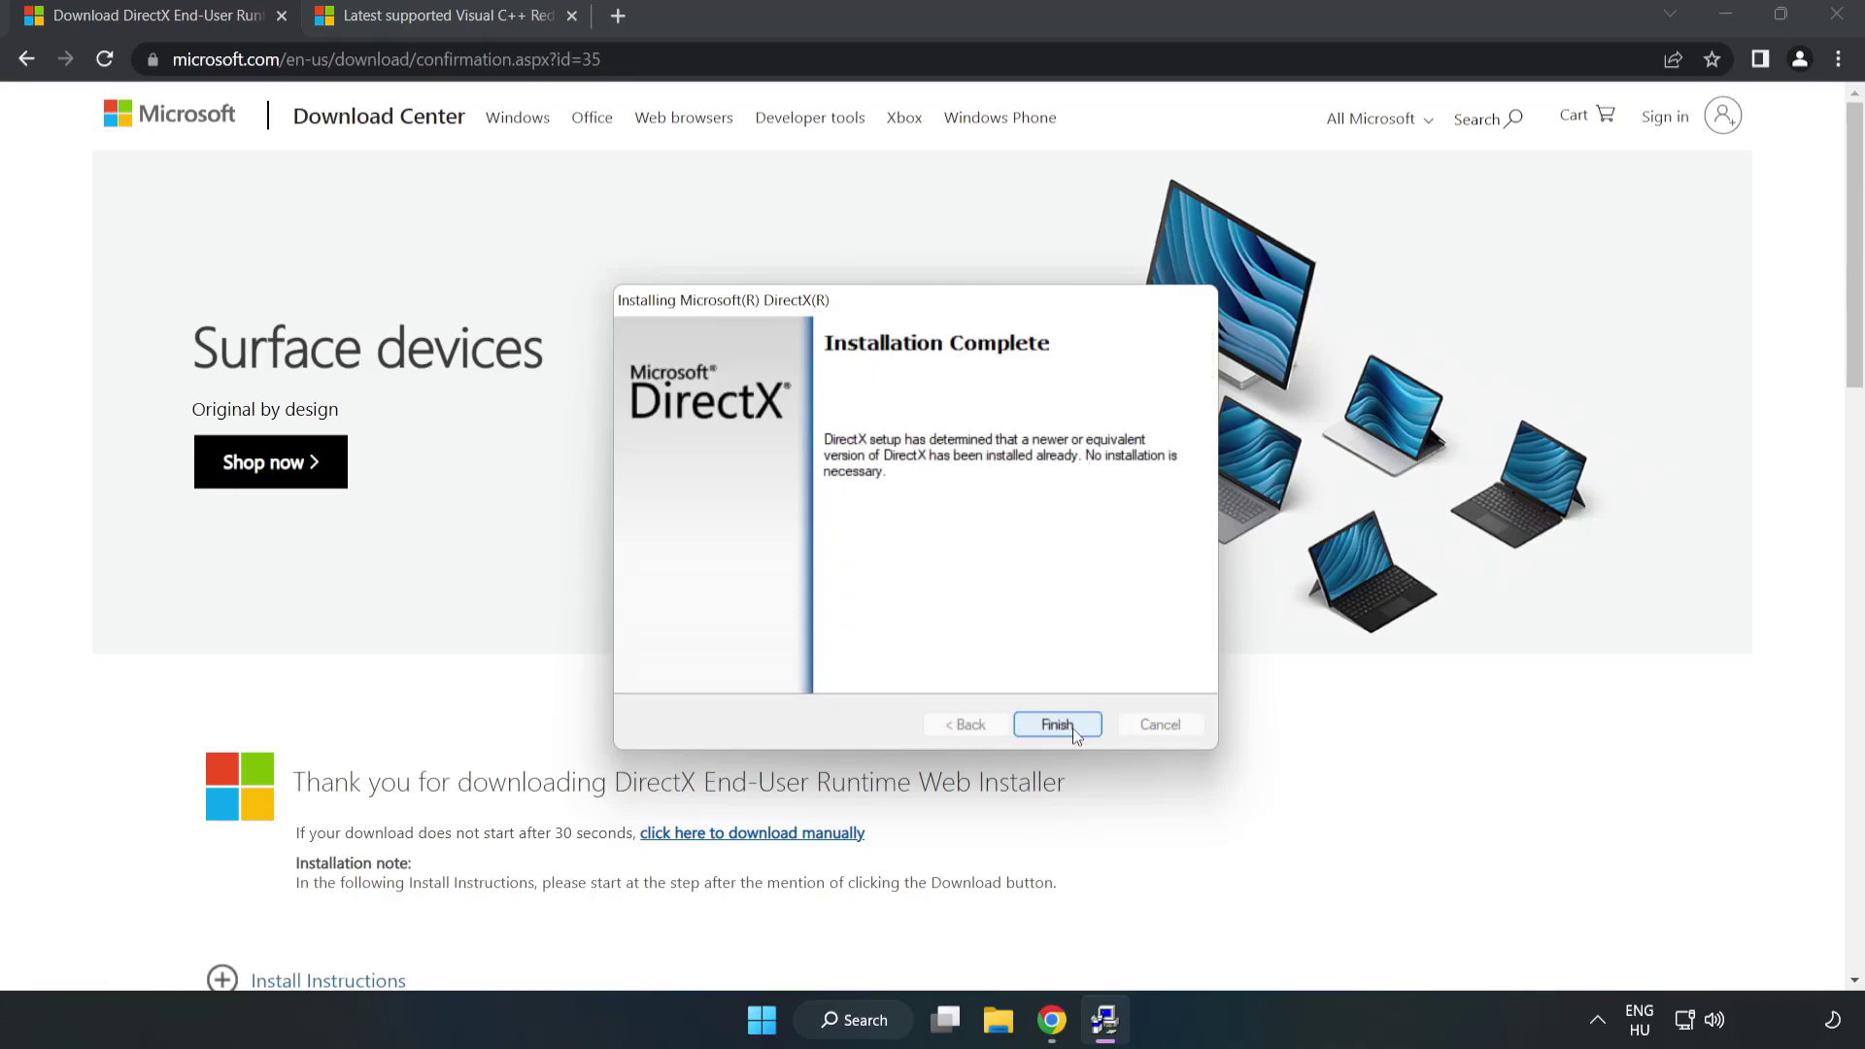
left_click(1058, 725)
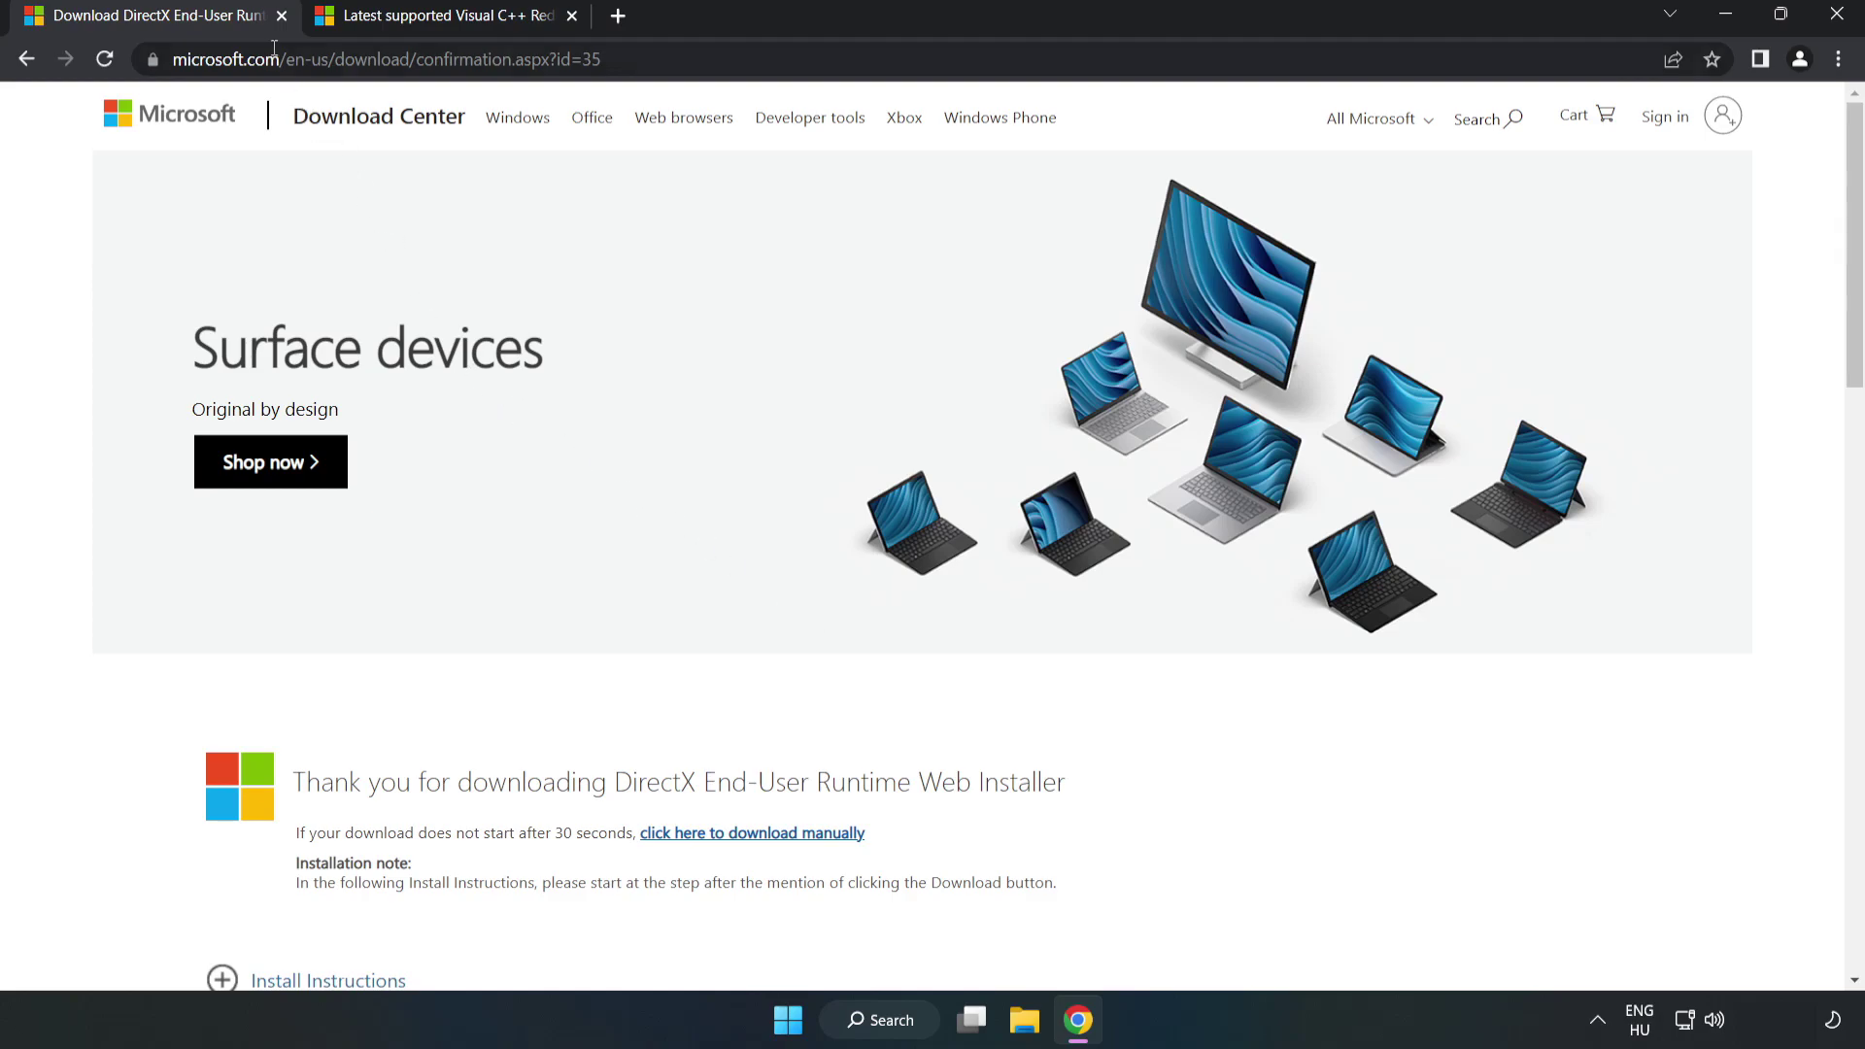
Close the DirectX tab and scroll to the Visual C++ redistributable downloads table
left_click(281, 16)
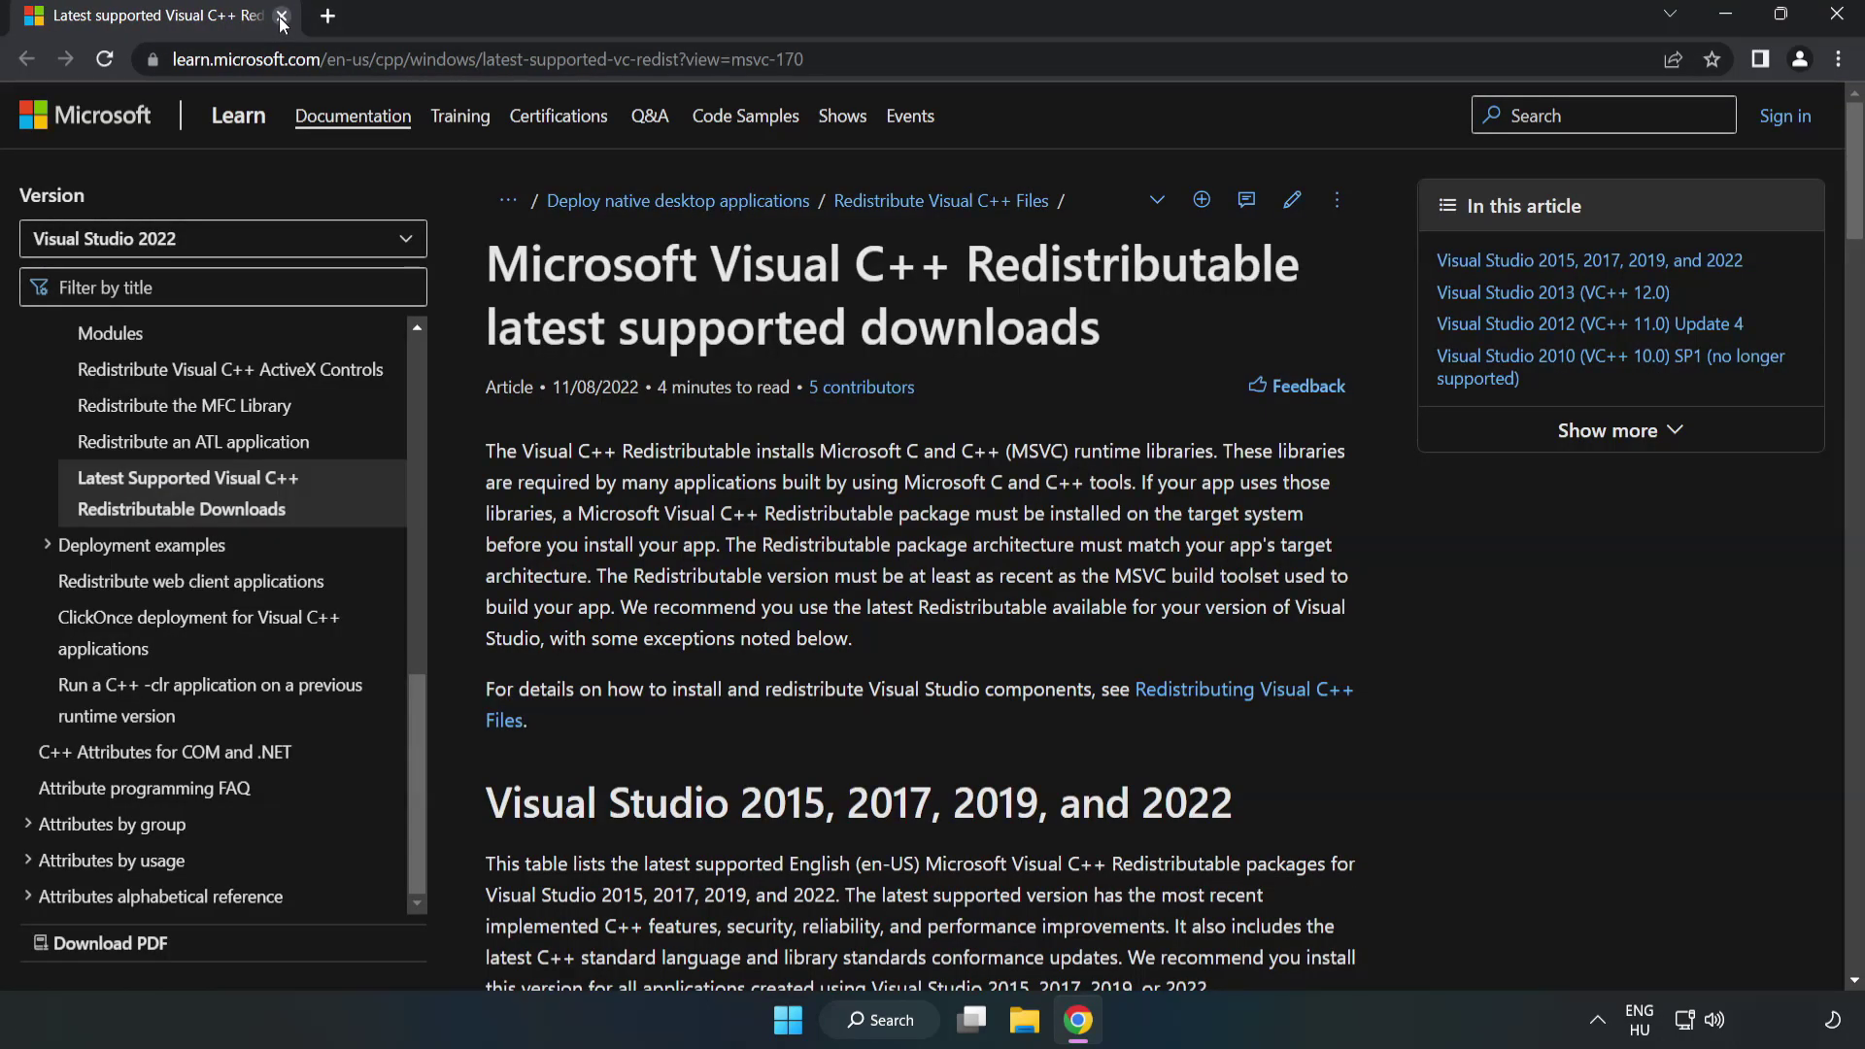
left_click_drag(906, 58, 820, 58)
left_click(740, 348)
scroll(743, 350, "down", 5)
scroll(749, 359, "down", 2)
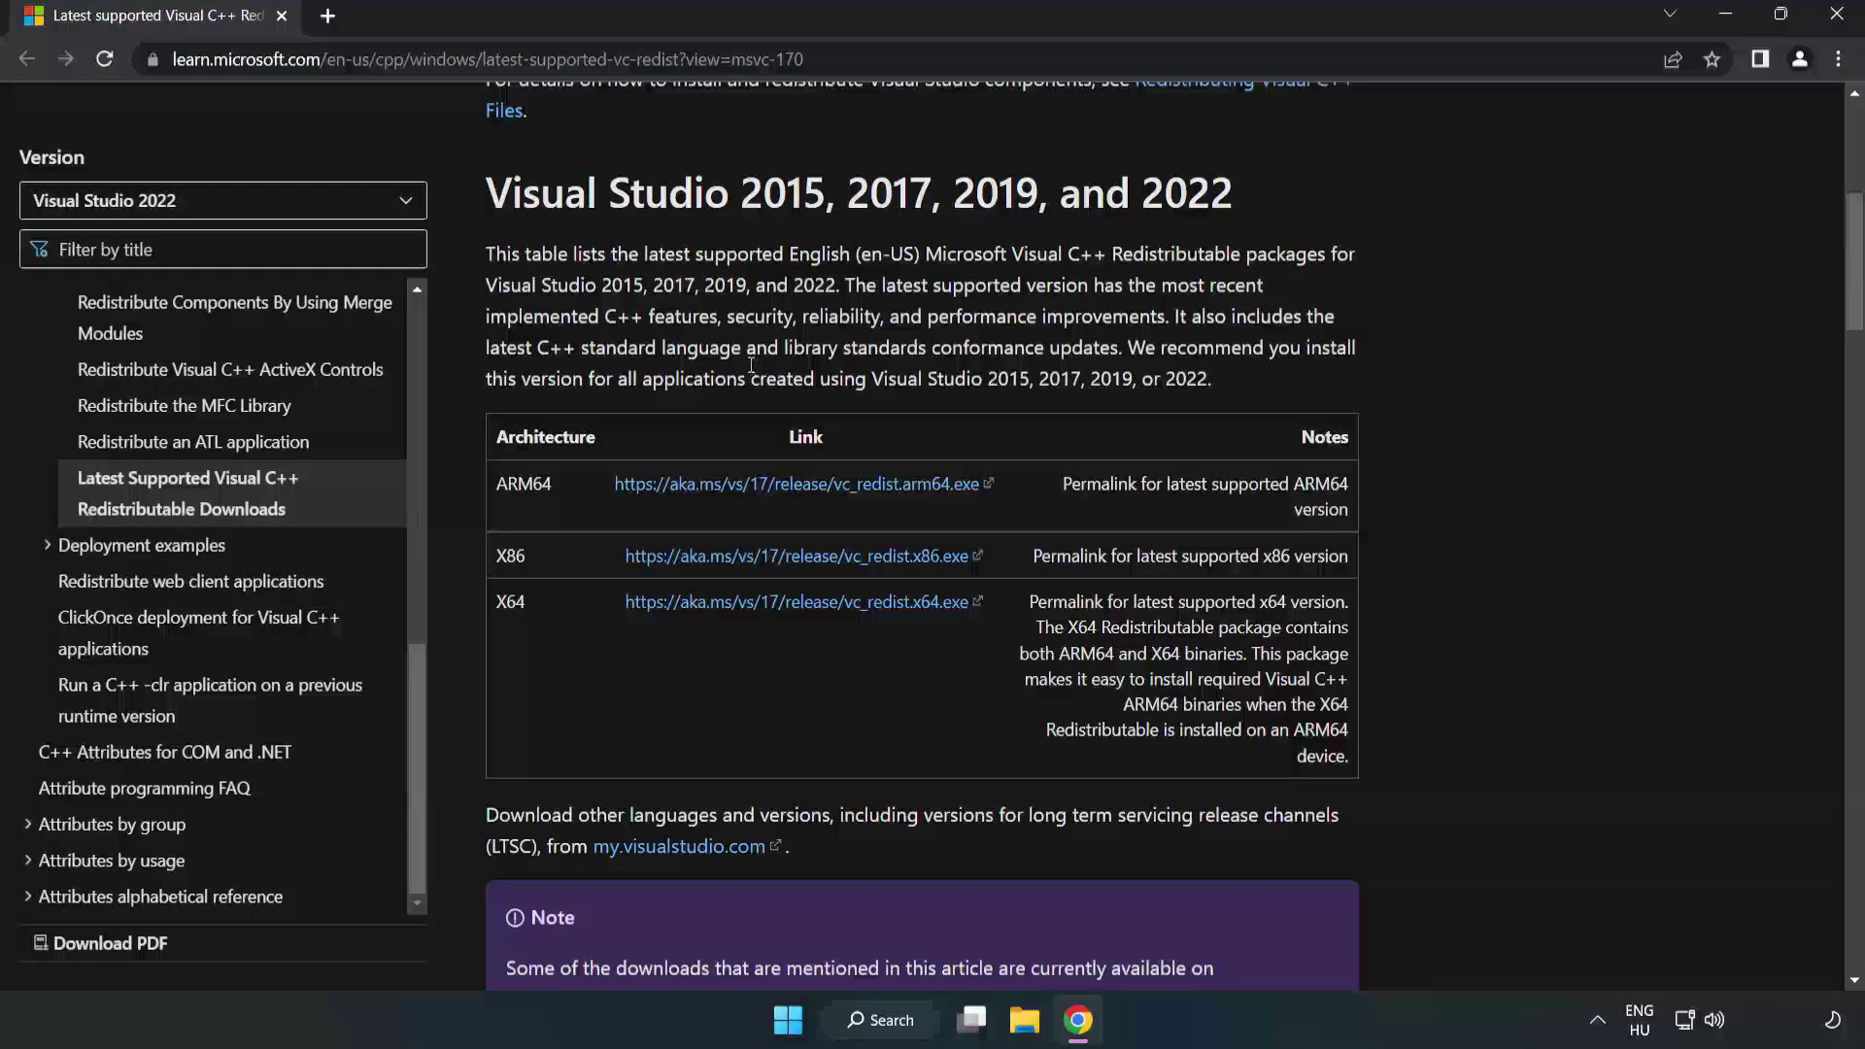
scroll(570, 345, "up", 1)
Download the ARM64, x86 and x64 Visual C++ redistributables and launch the ARM64 installer
left_click_drag(484, 196, 1227, 206)
left_click(1227, 206)
left_click(753, 490)
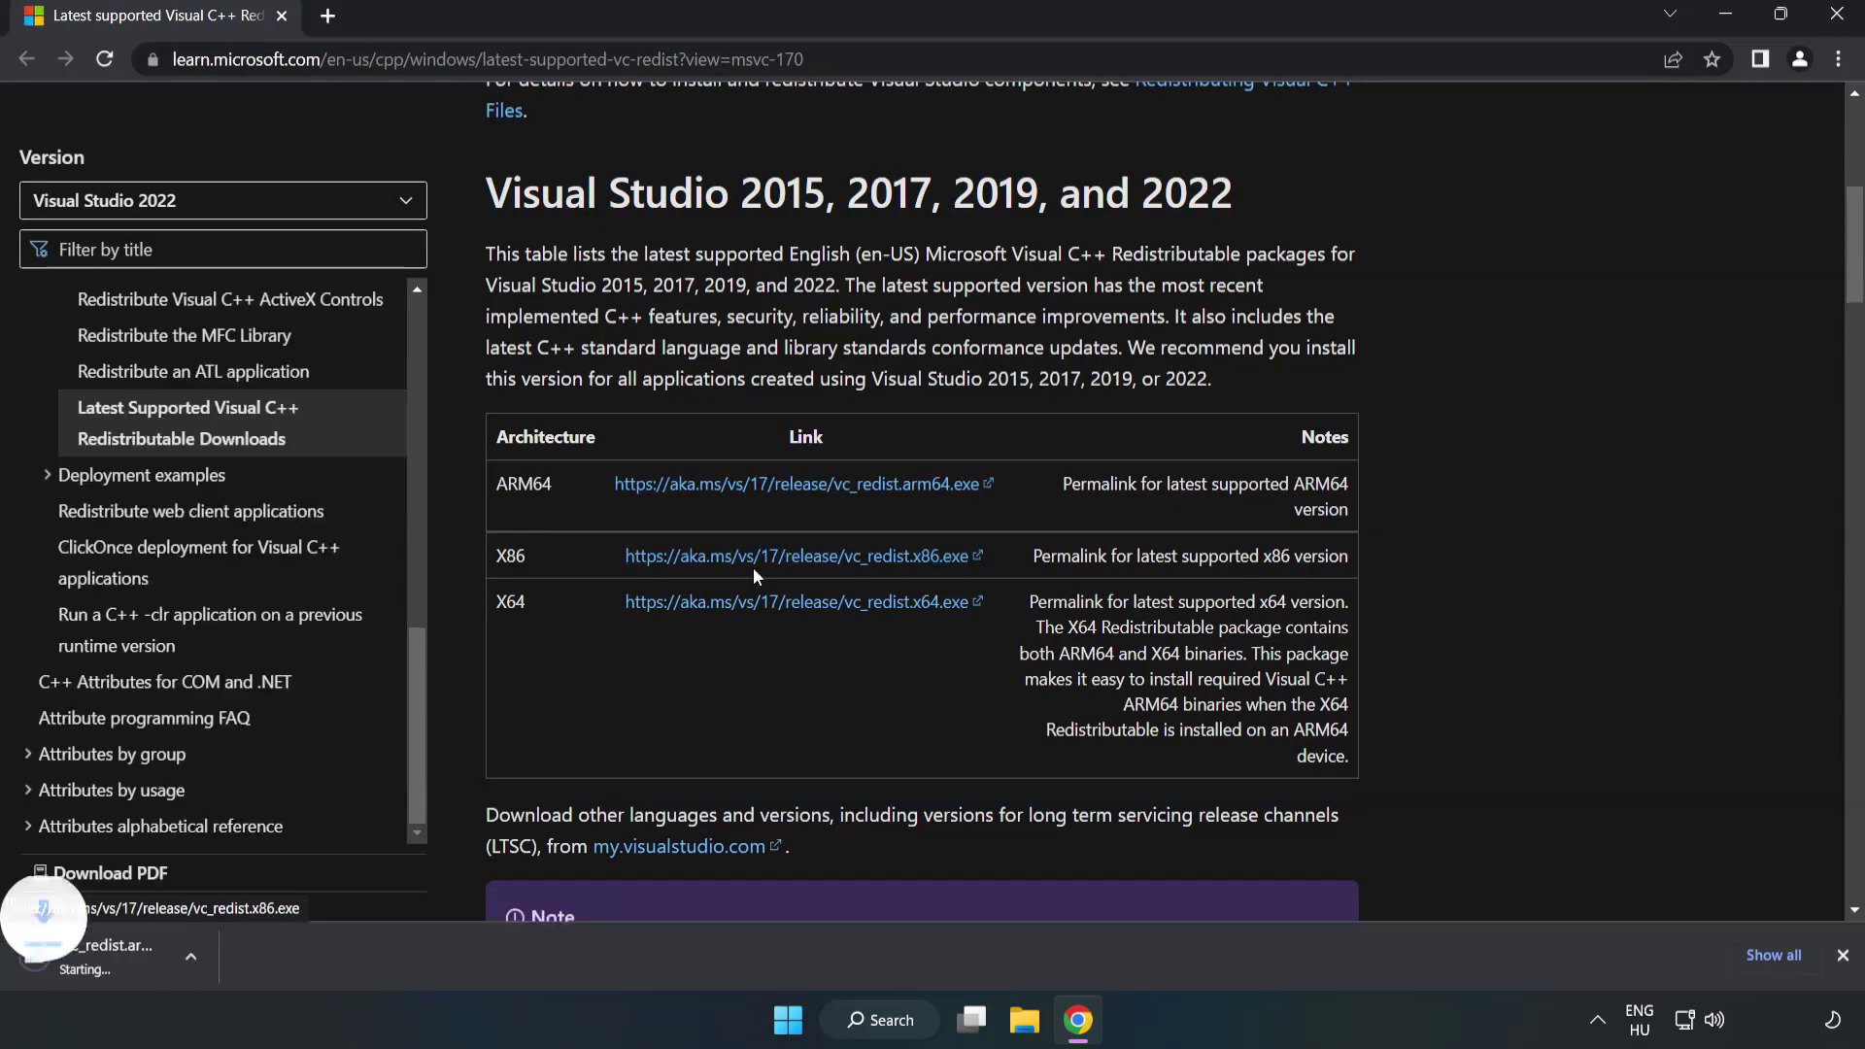
left_click(756, 563)
left_click(784, 607)
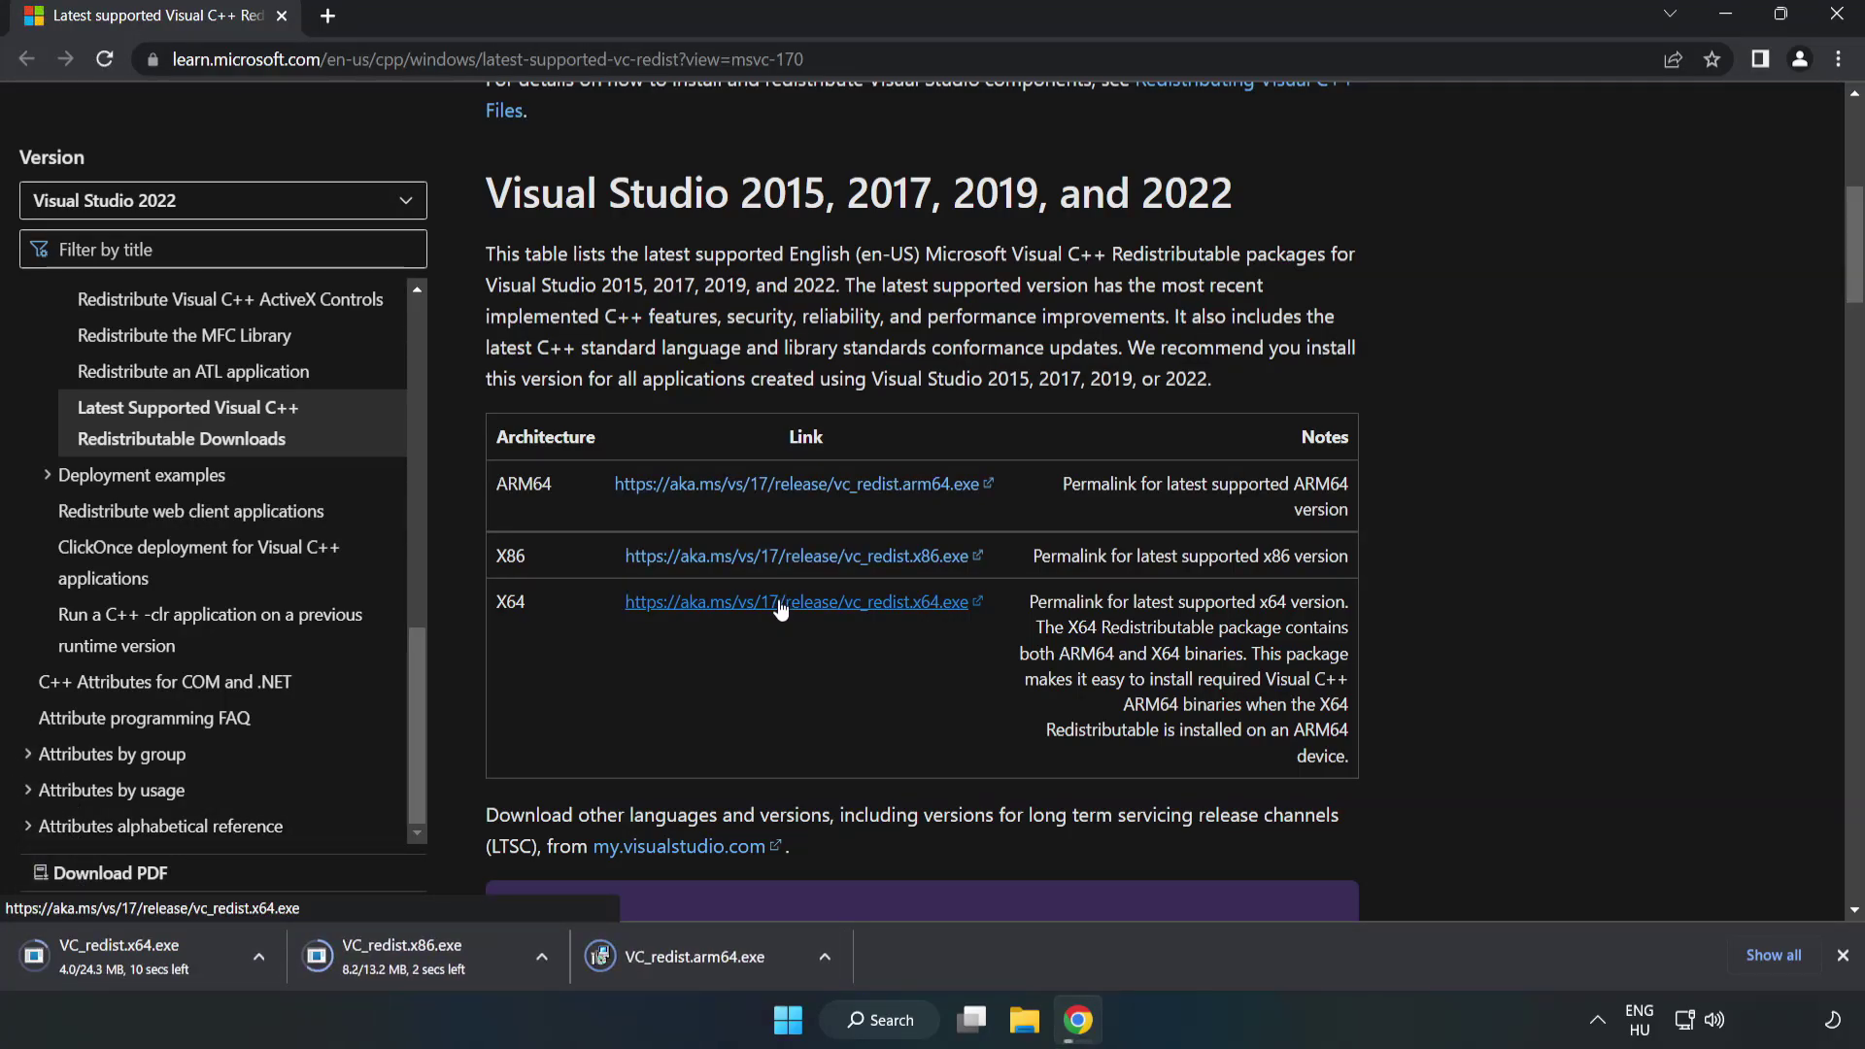
left_click(711, 958)
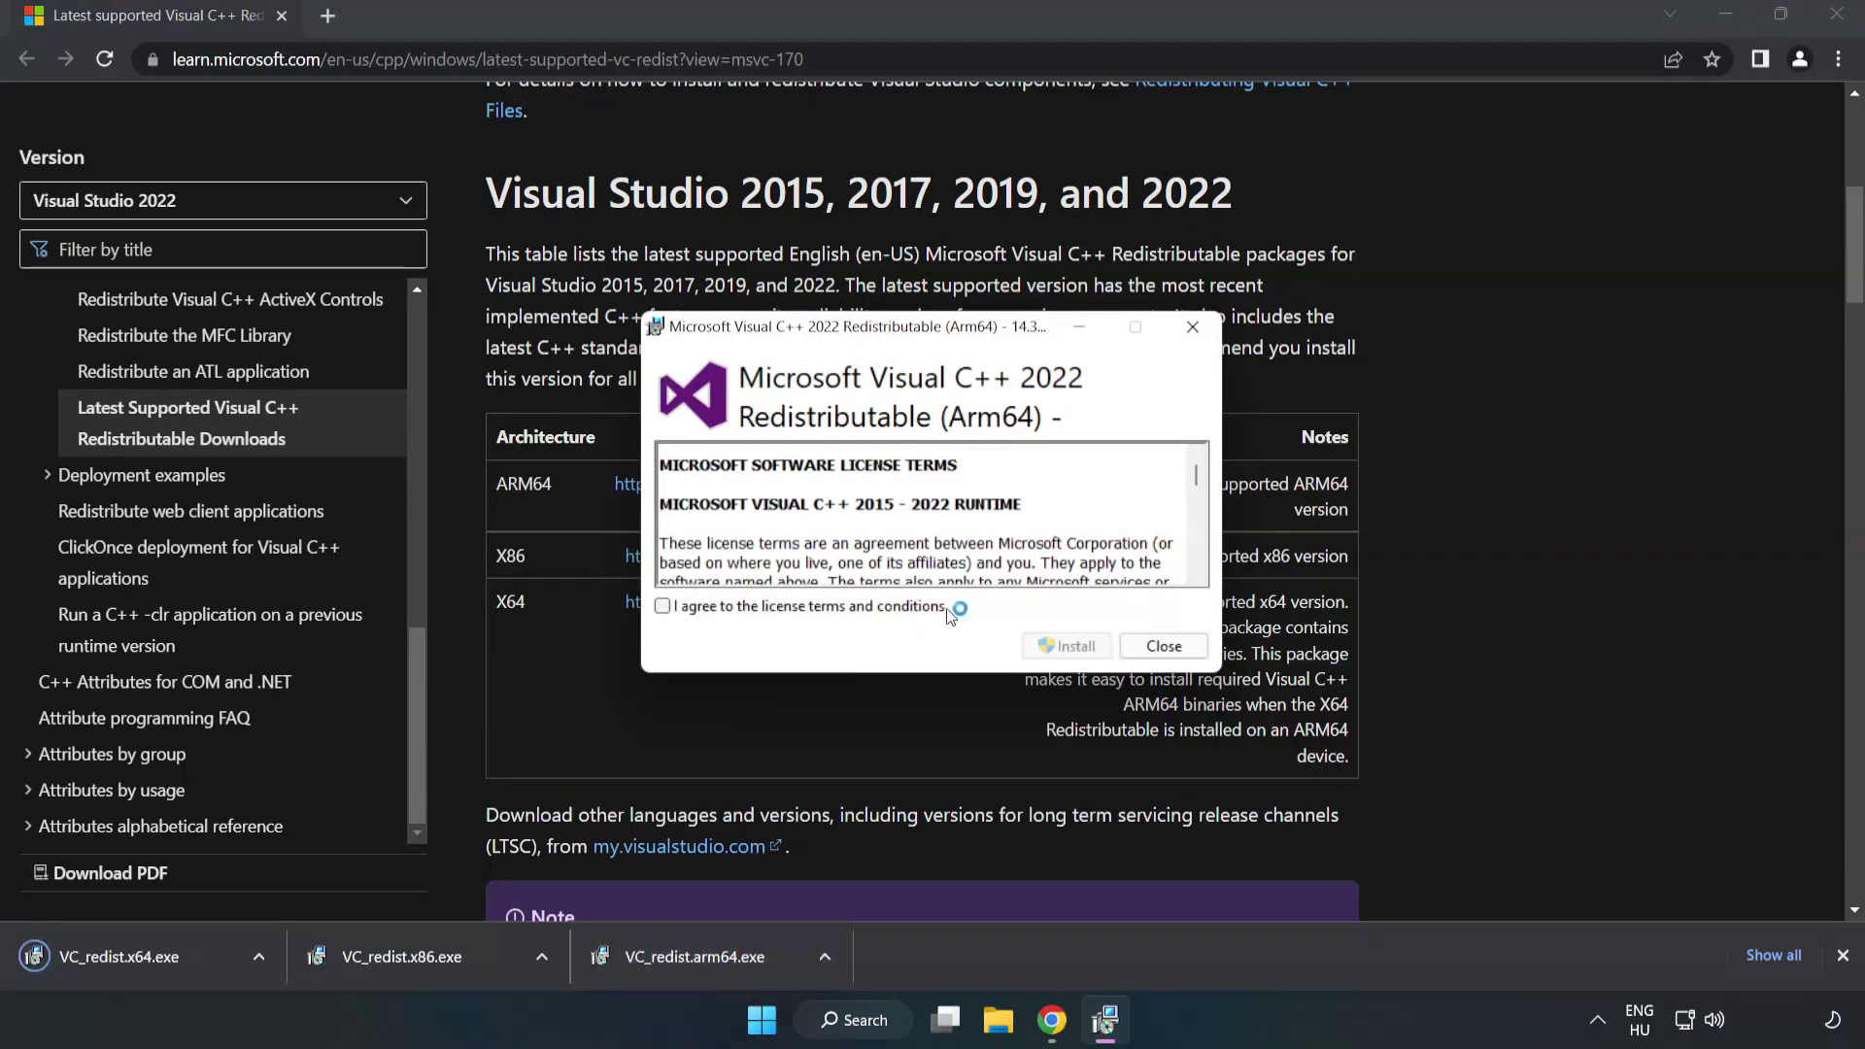
Try installing the ARM64 package, dismiss its unsupported-processor failure, and launch the x86 installer
left_click_drag(1197, 472, 1197, 555)
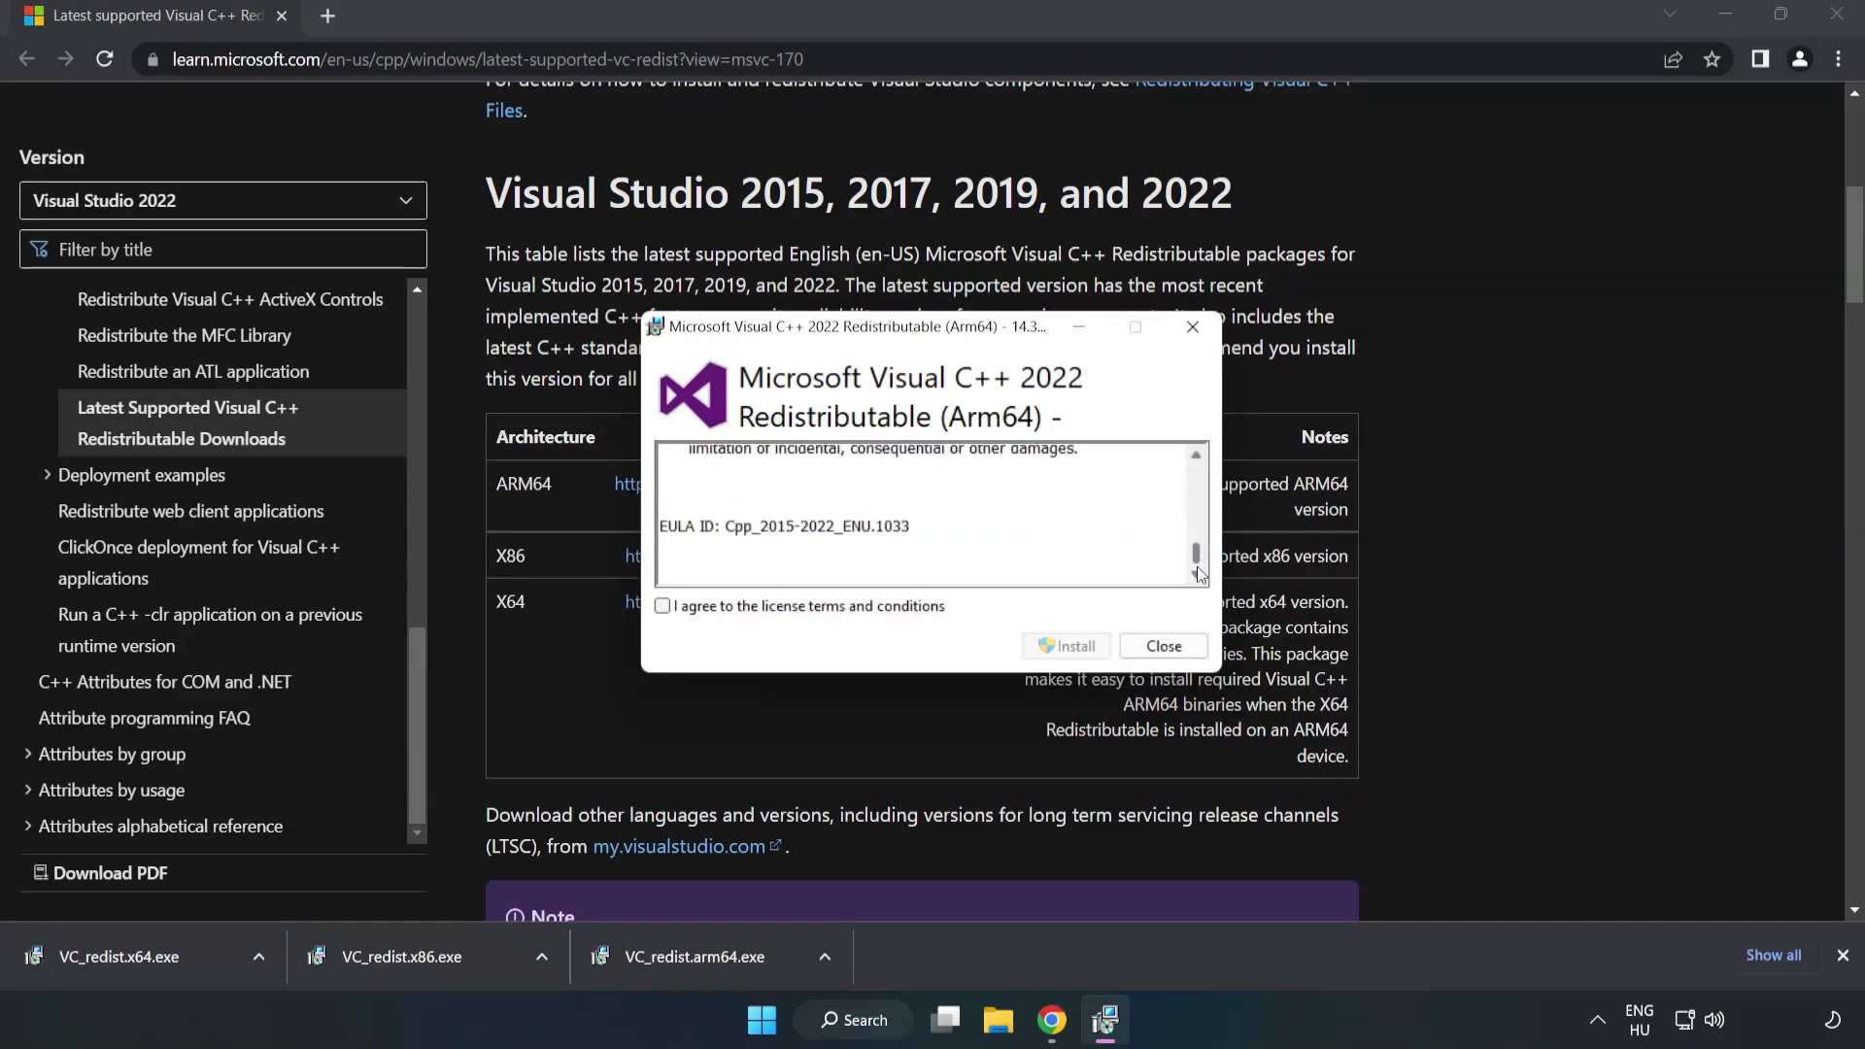
left_click(664, 608)
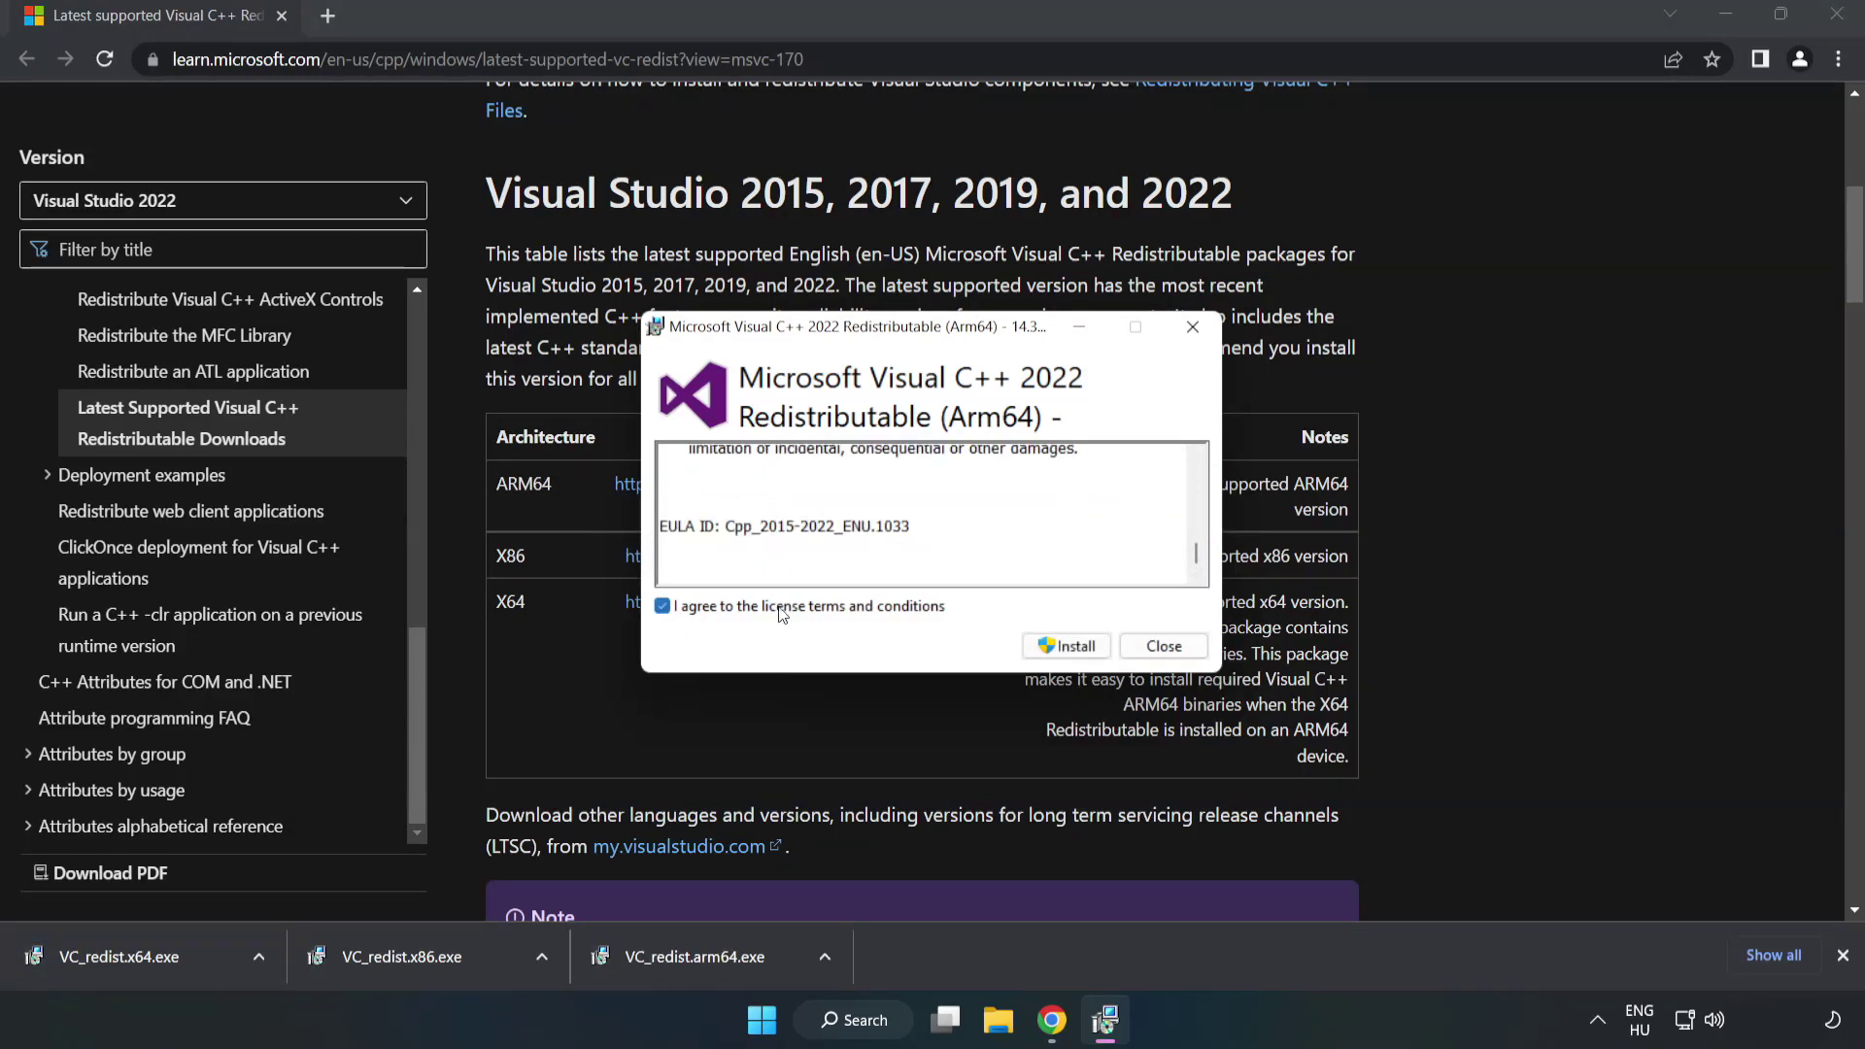
left_click(1068, 647)
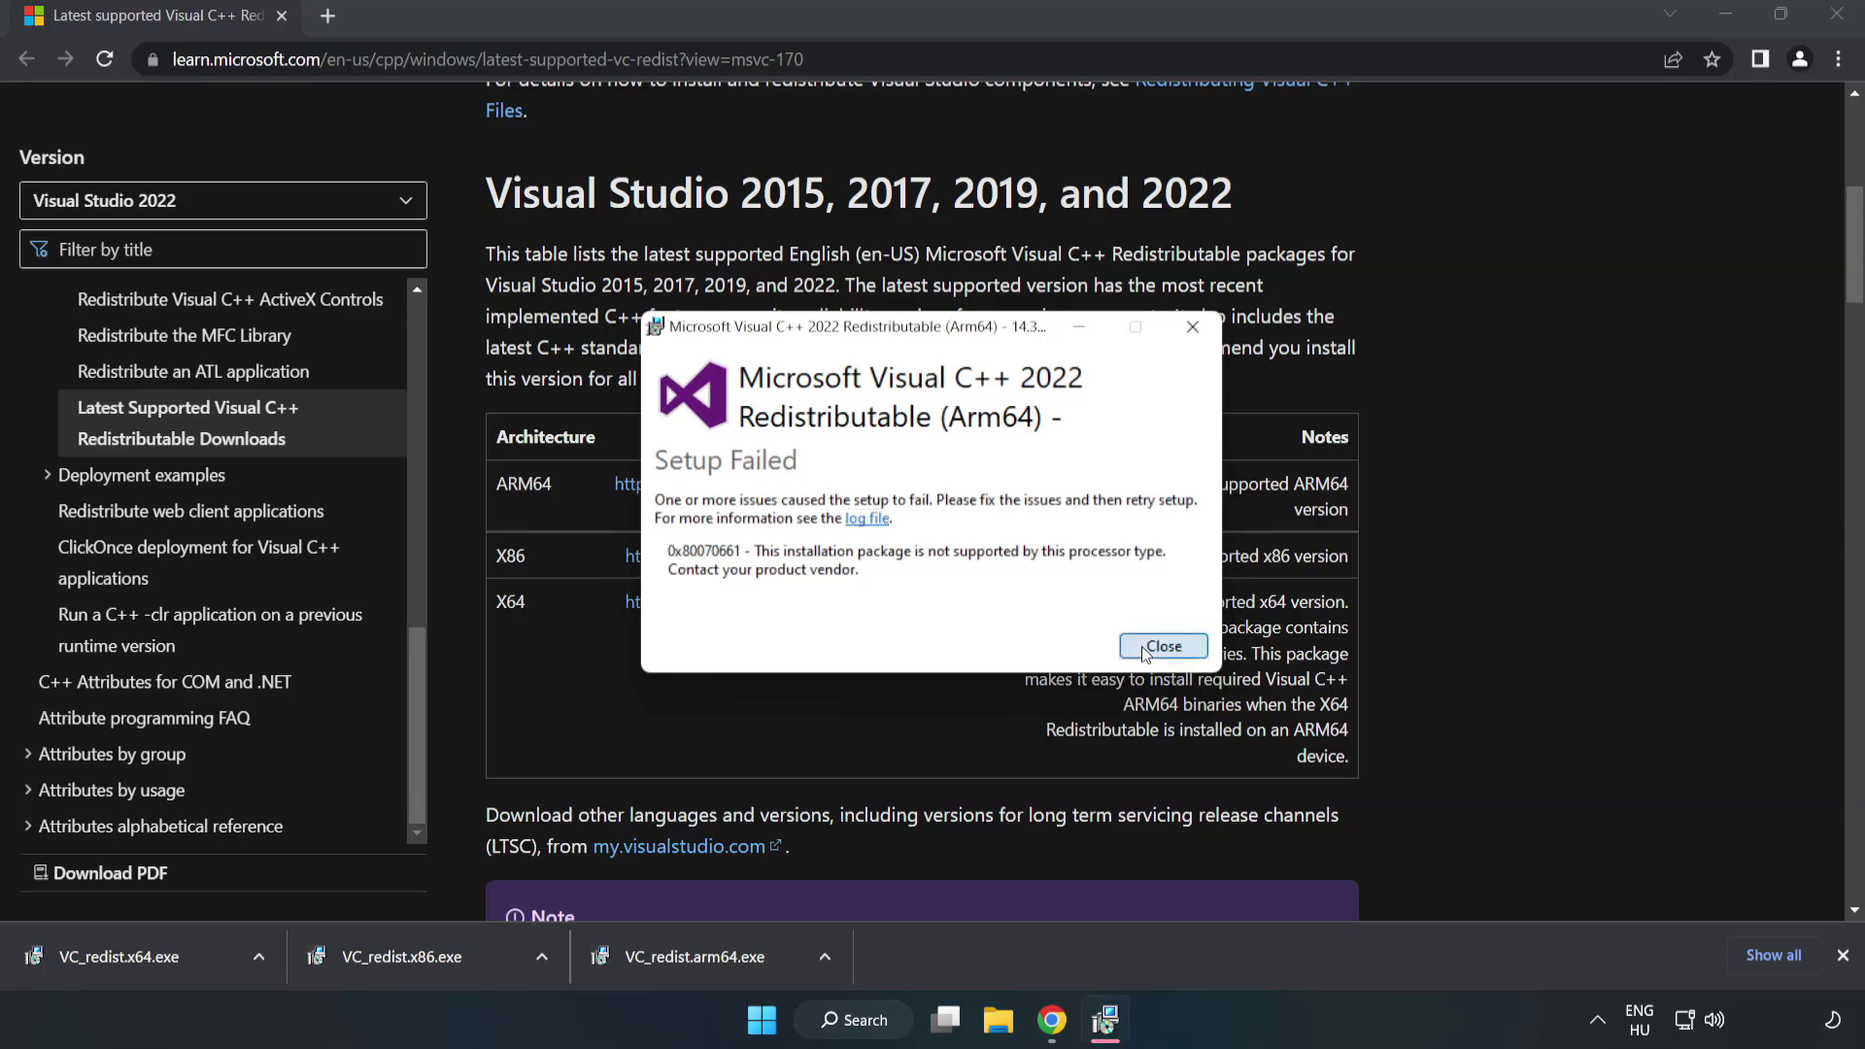
left_click(1162, 645)
left_click(412, 956)
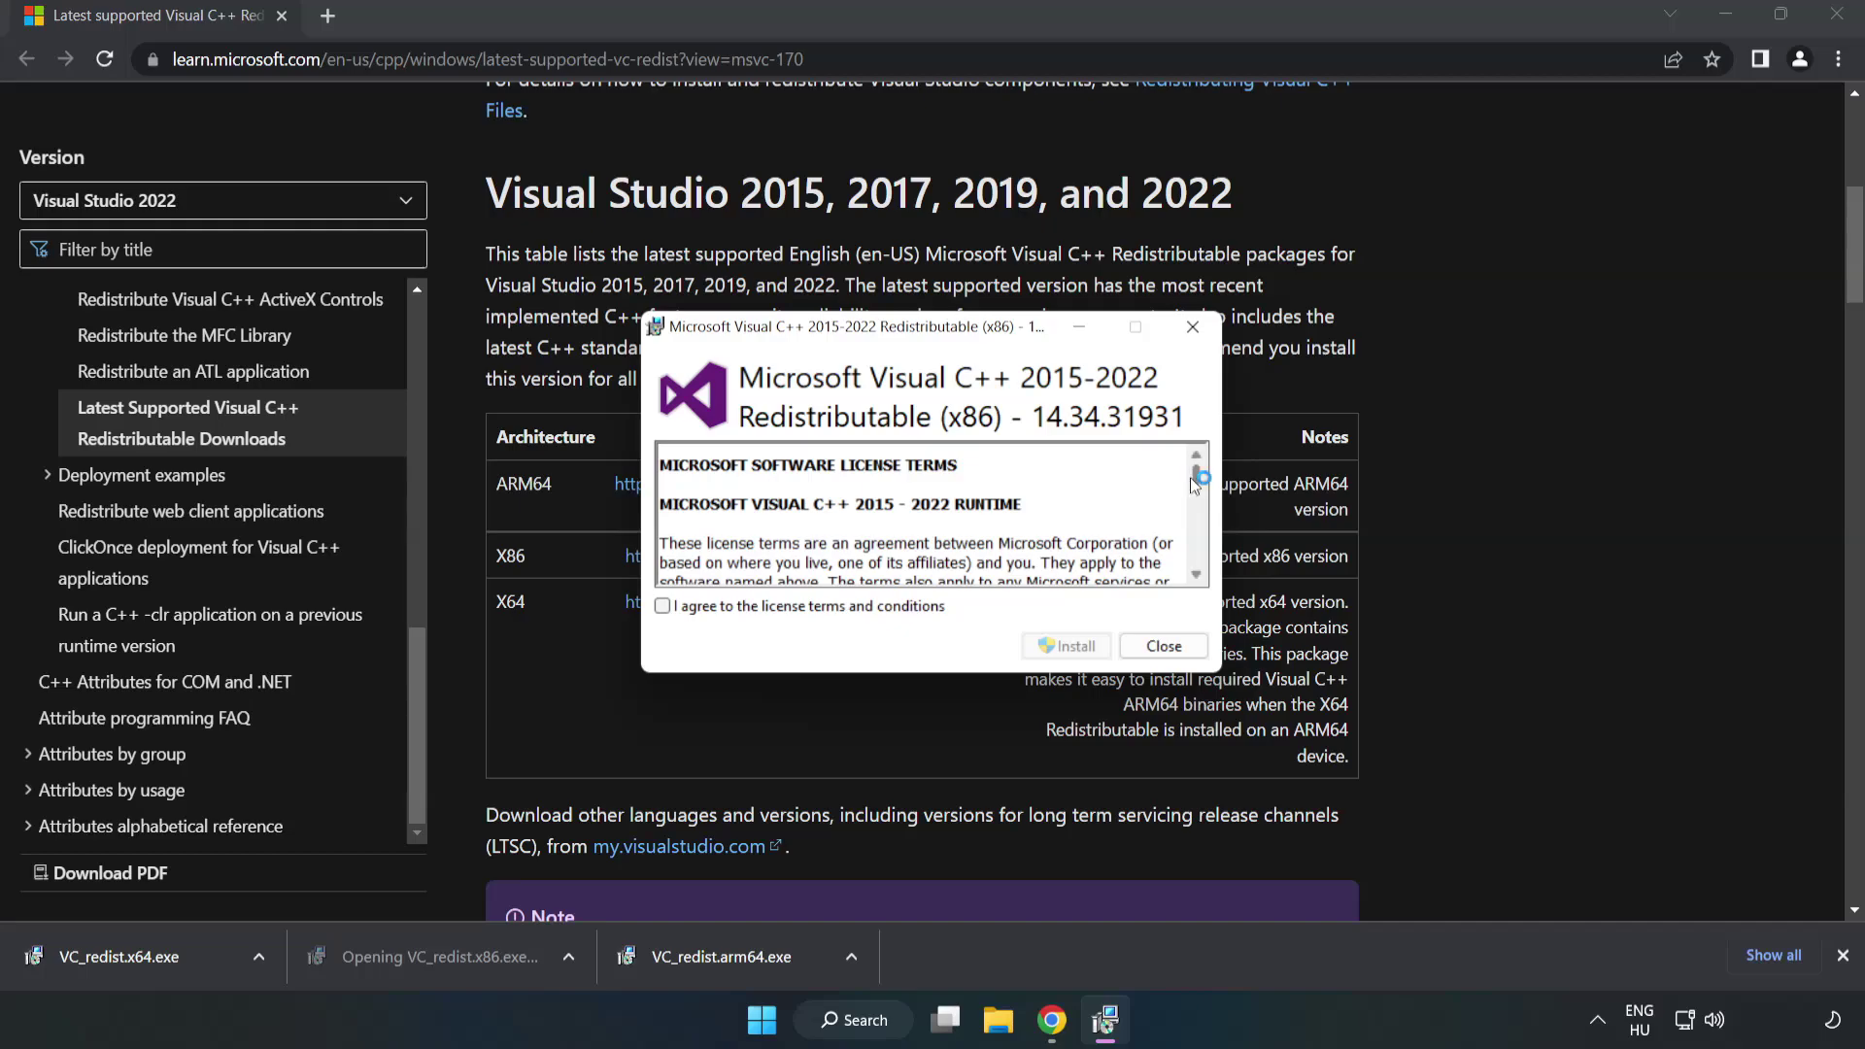
left_click_drag(1194, 479, 1195, 559)
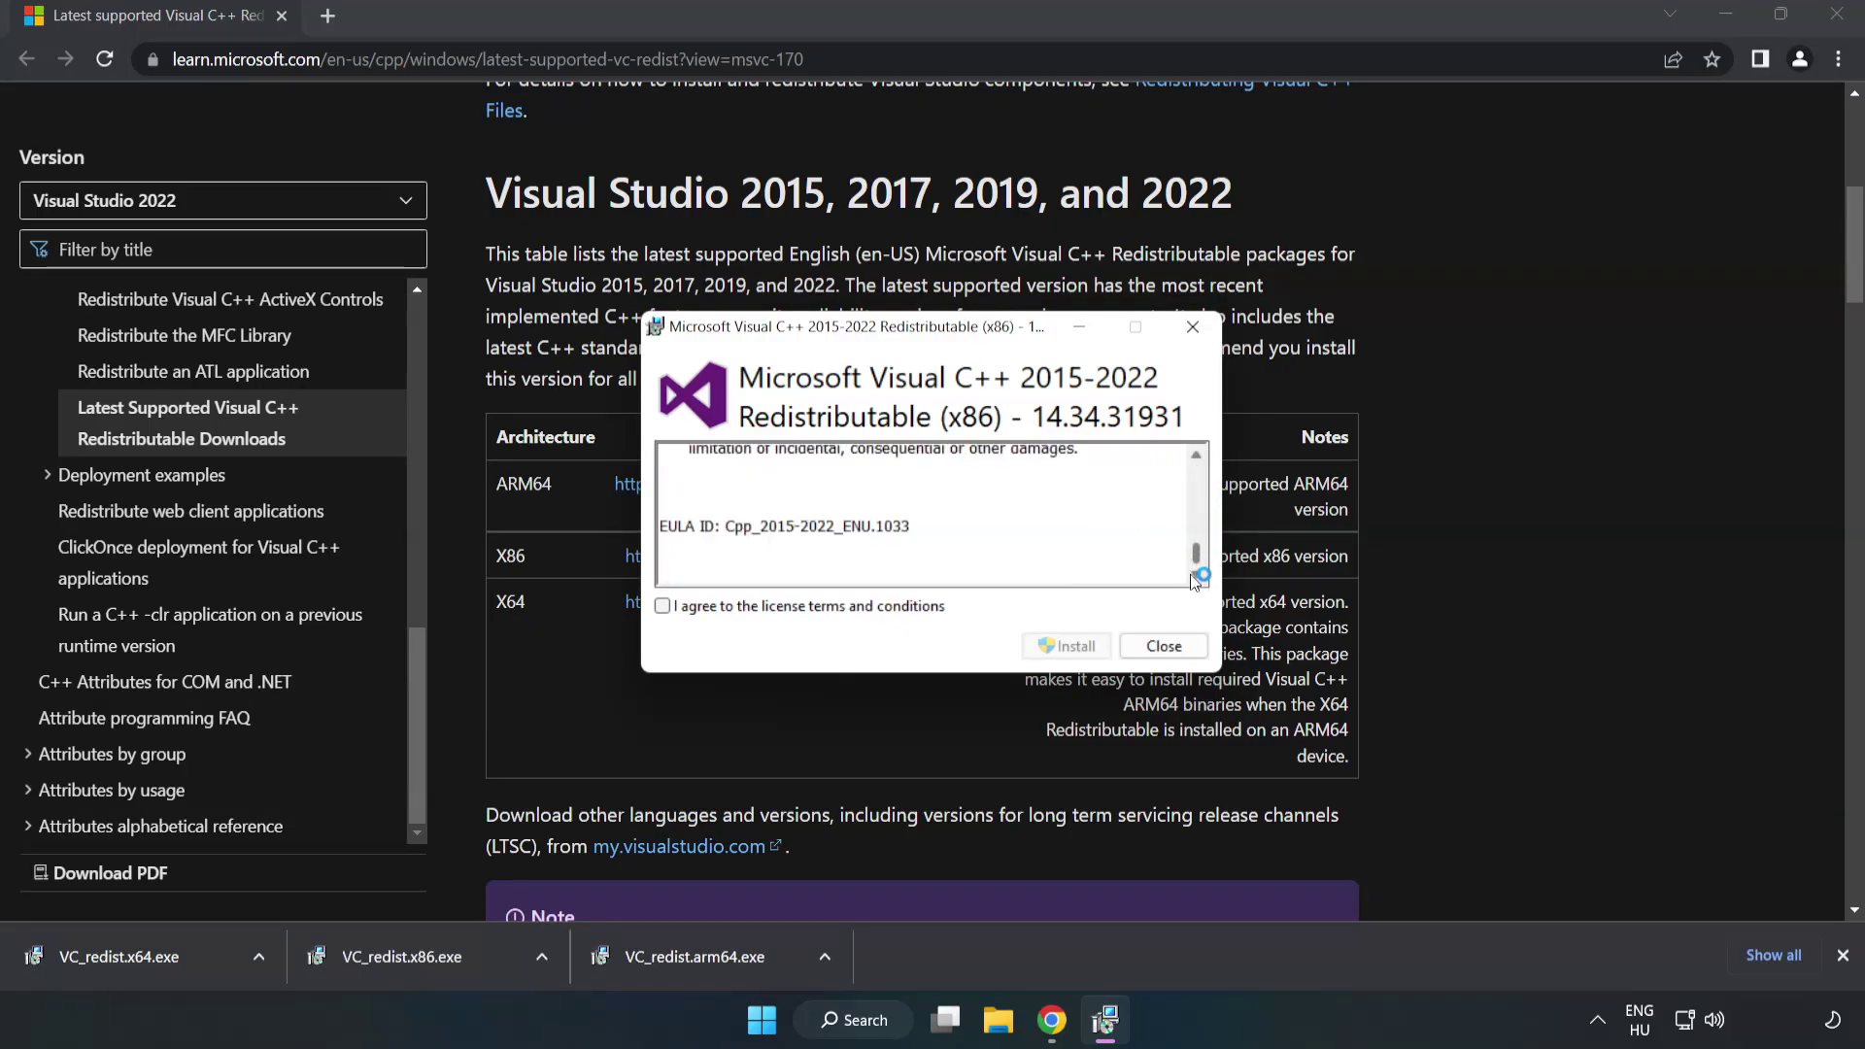
left_click(663, 608)
left_click(1055, 647)
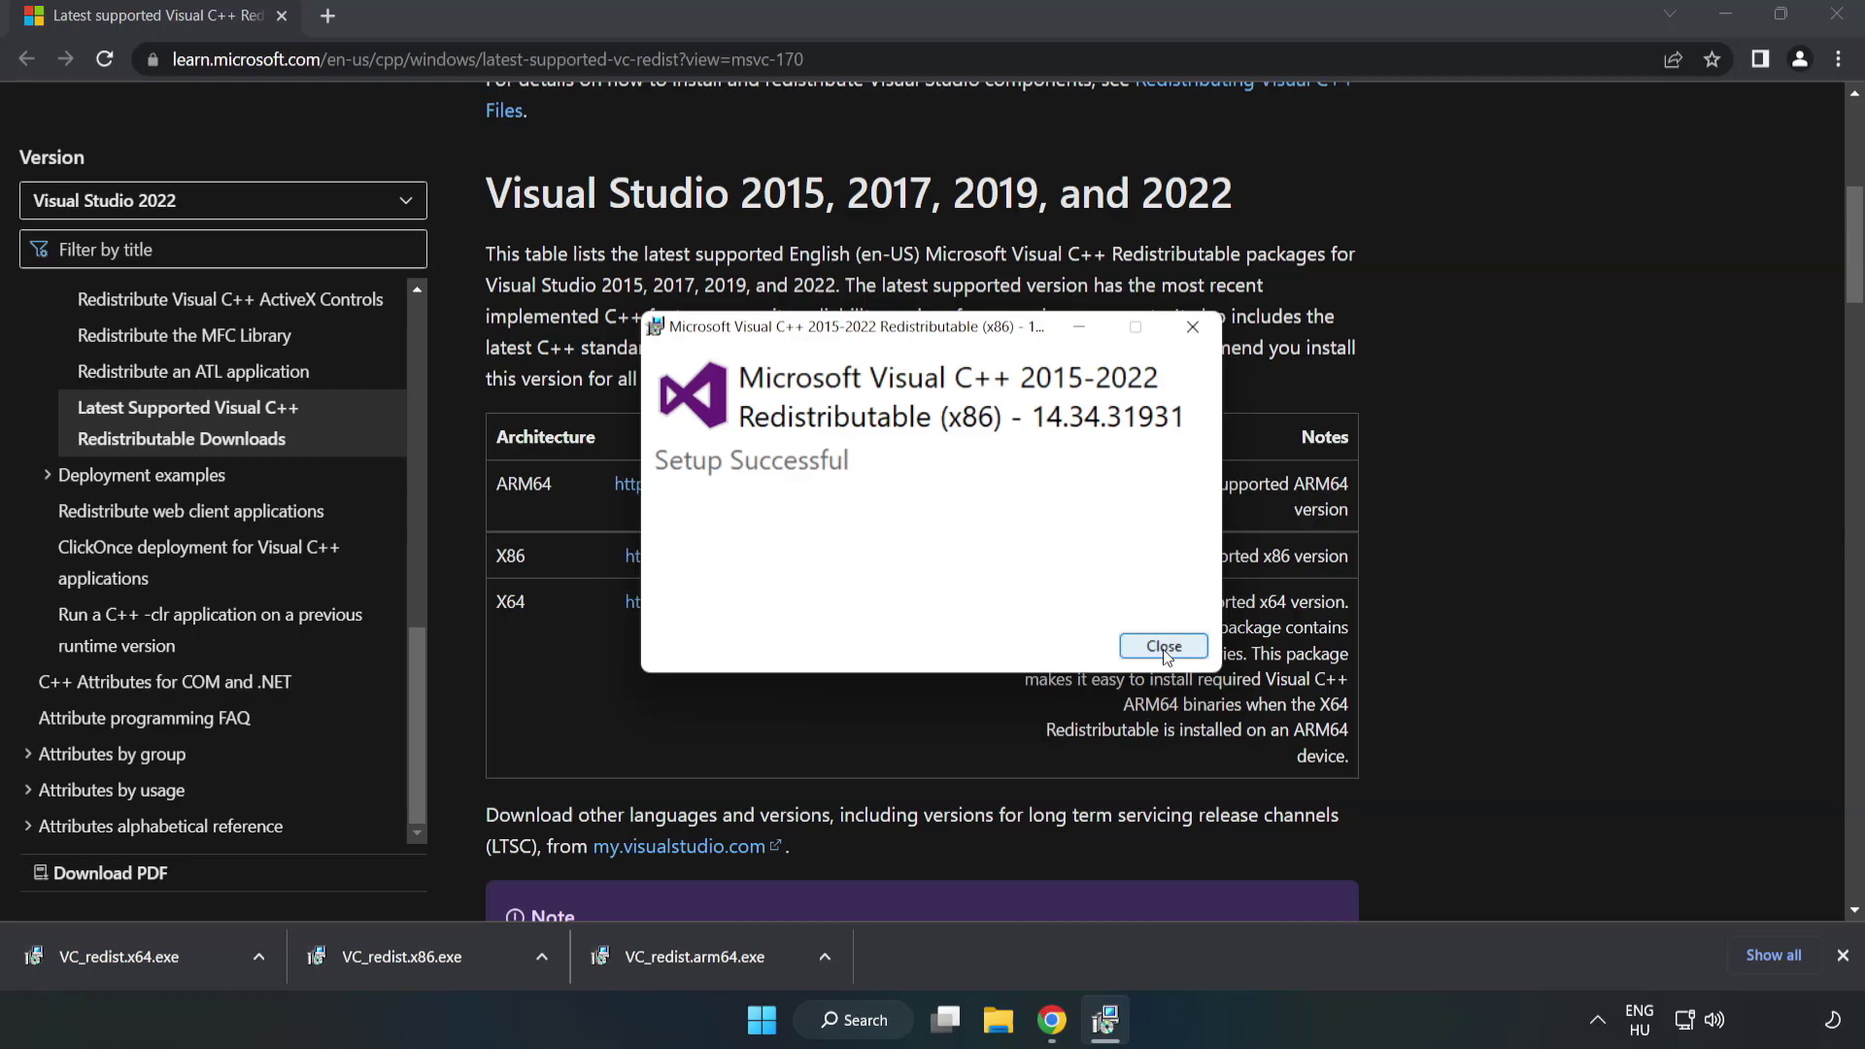
left_click(1164, 647)
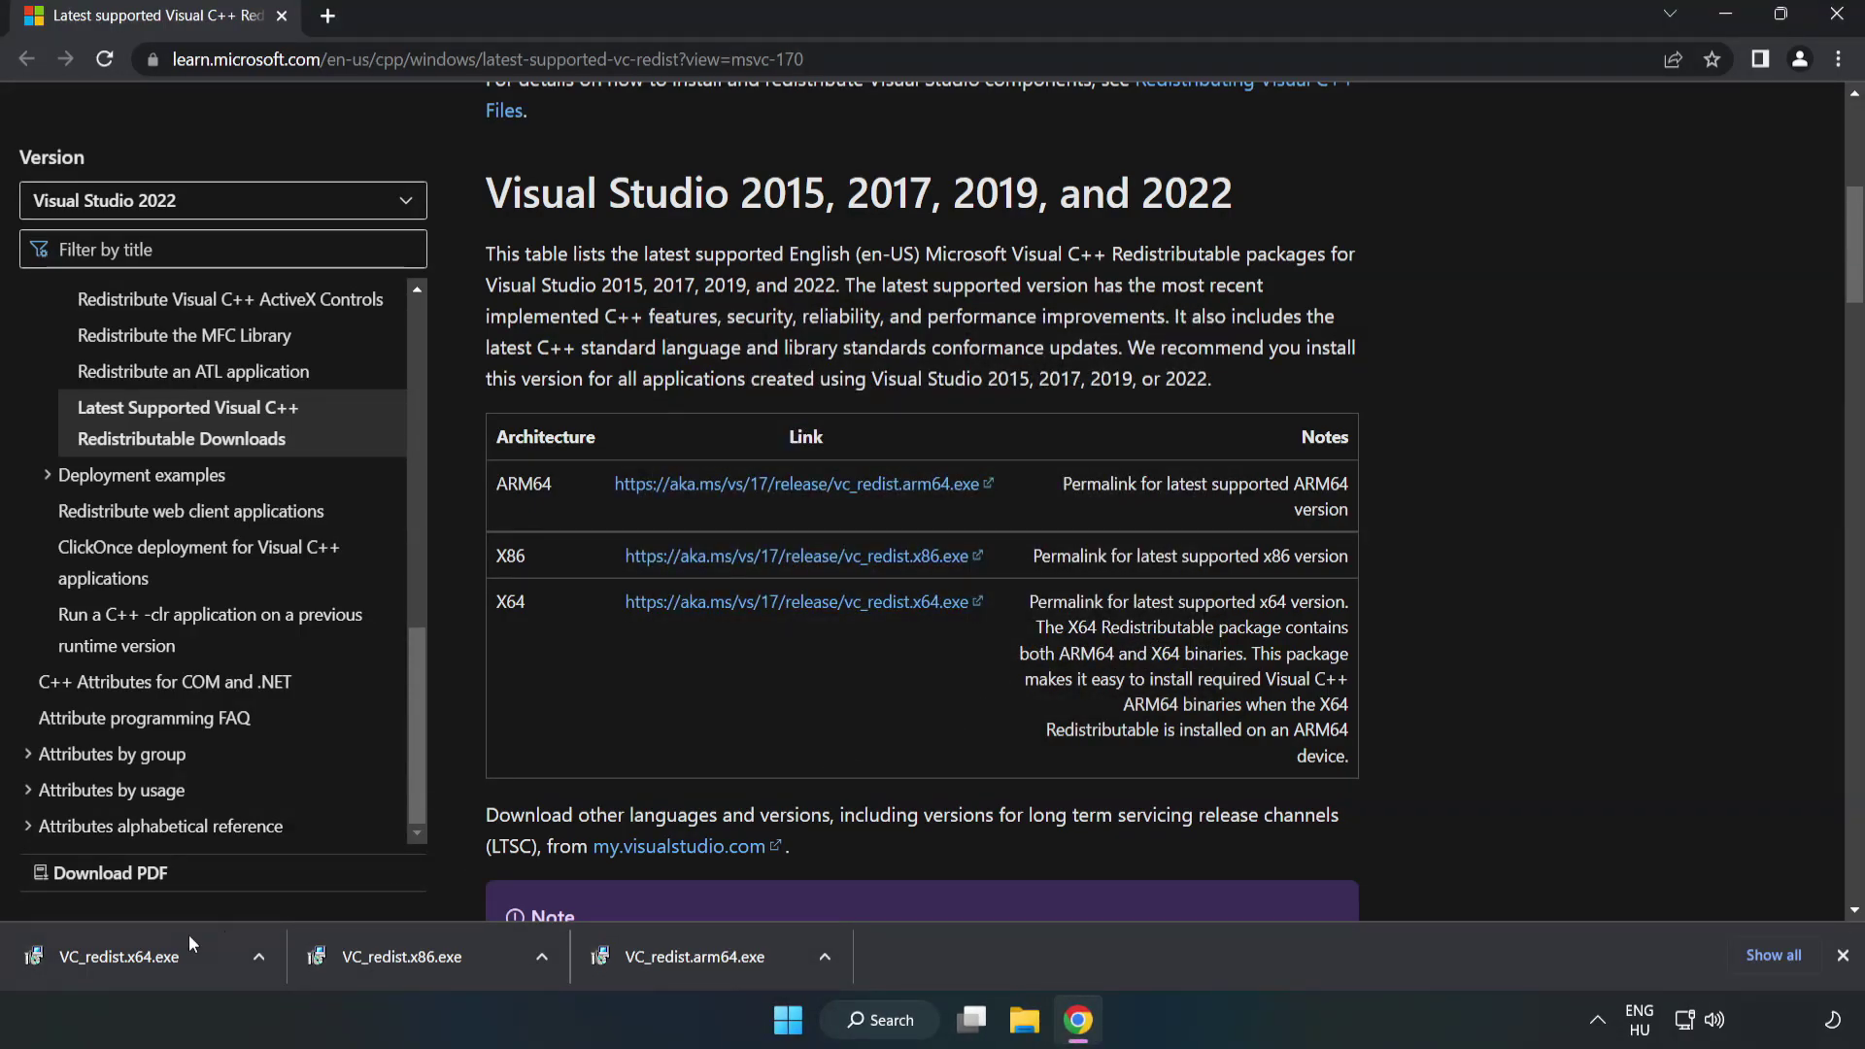
Run VC_redist.x64.exe, accept the licence, install version 14.34.31931, and close the setup
left_click(101, 950)
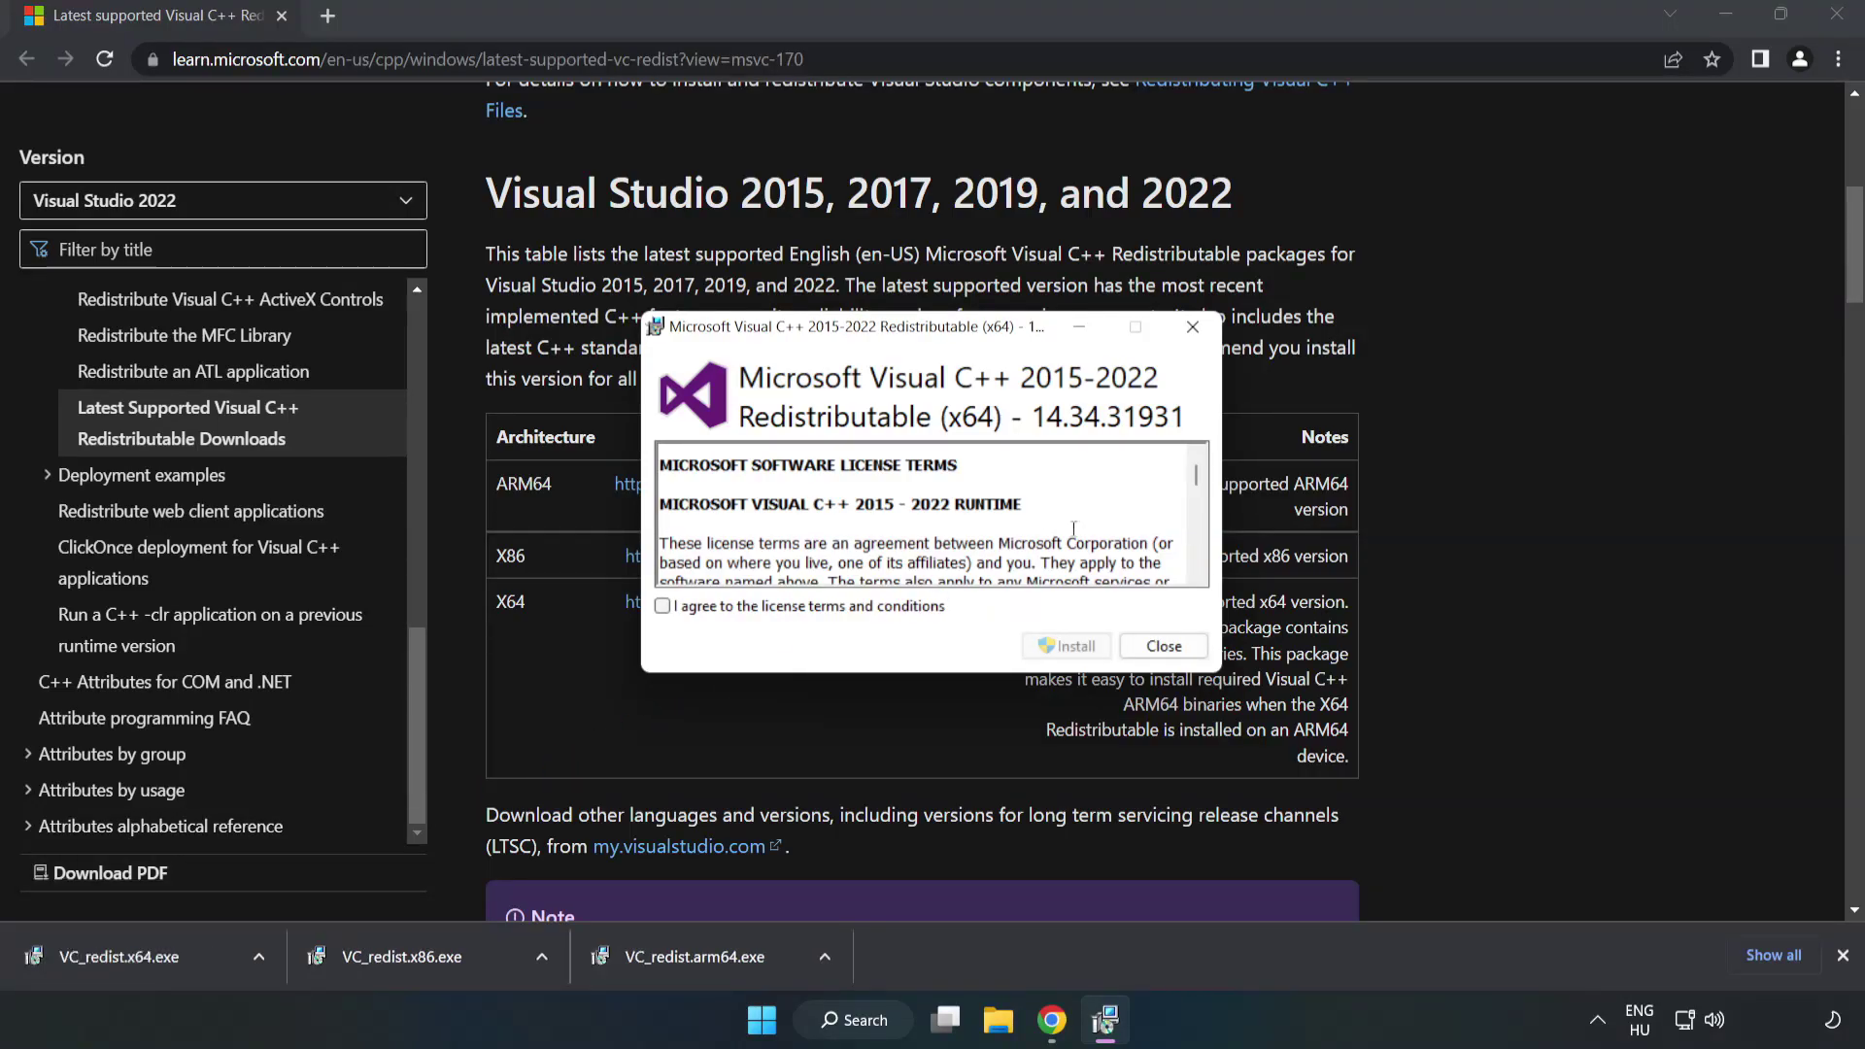
left_click_drag(1197, 480, 1198, 567)
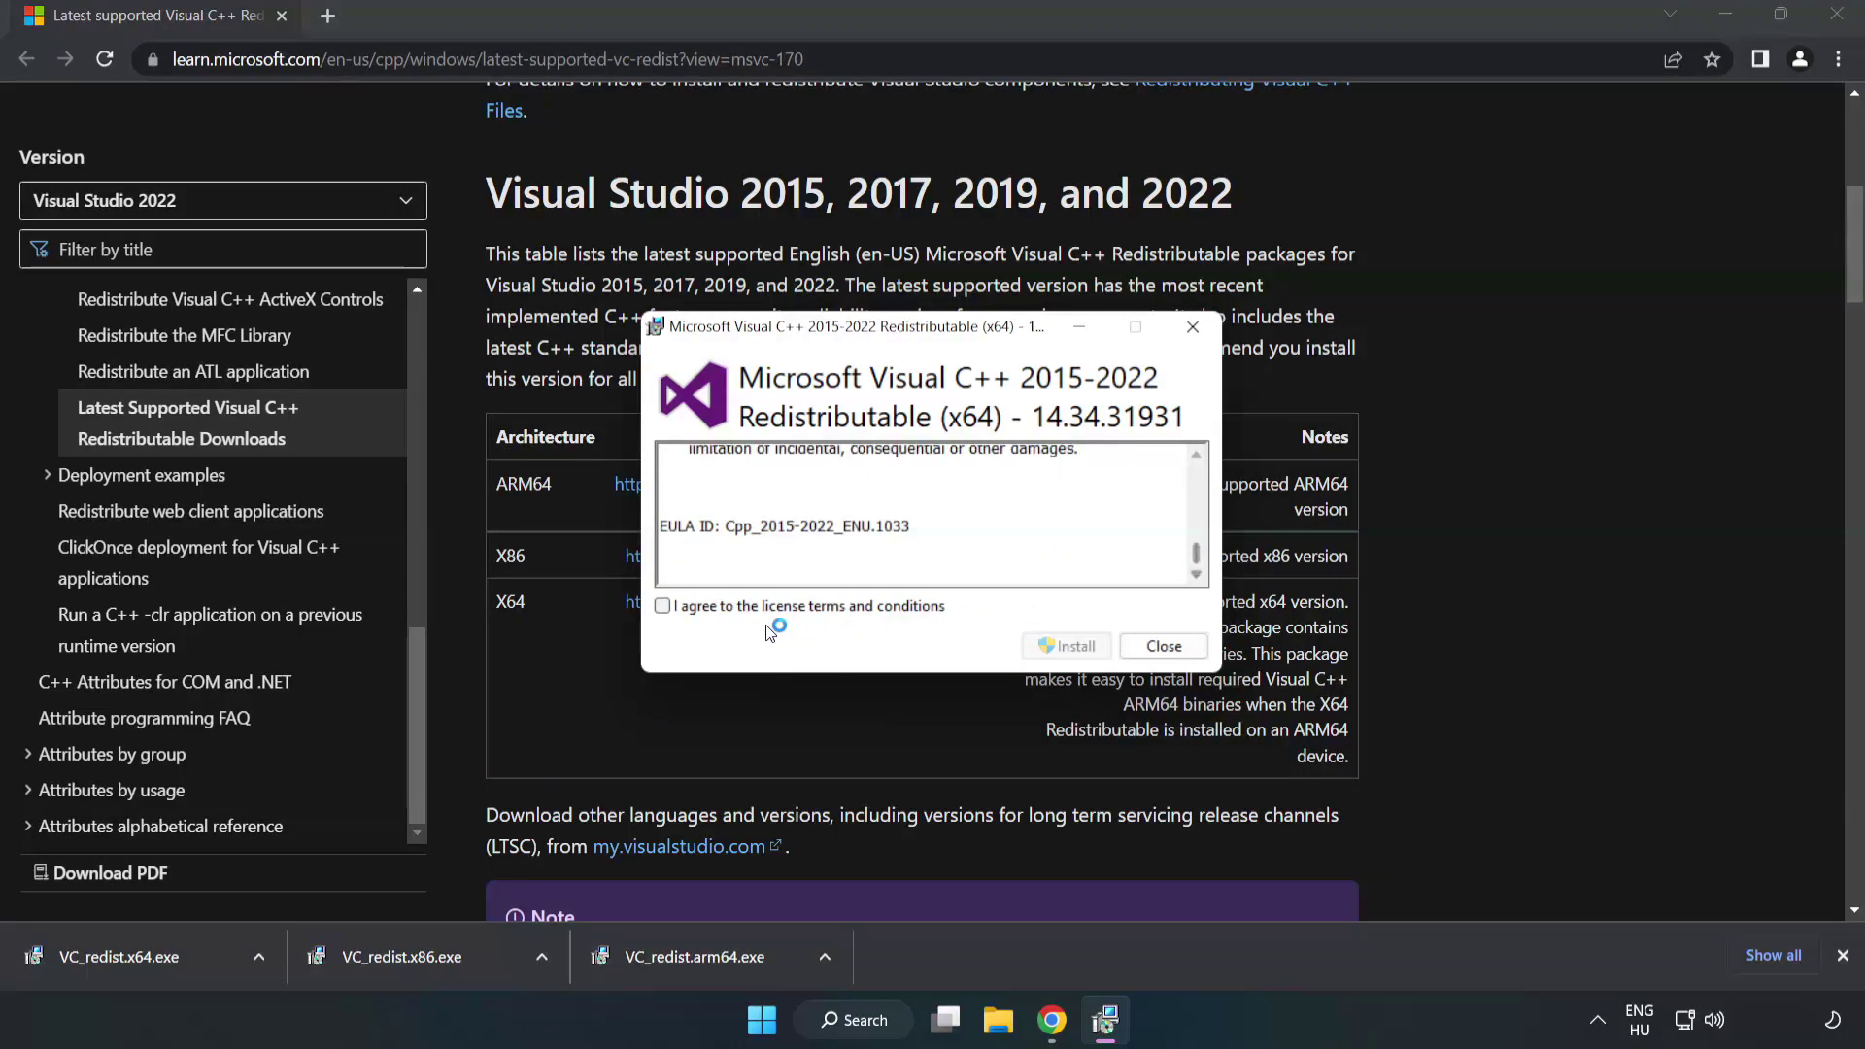
left_click(662, 606)
left_click(1062, 645)
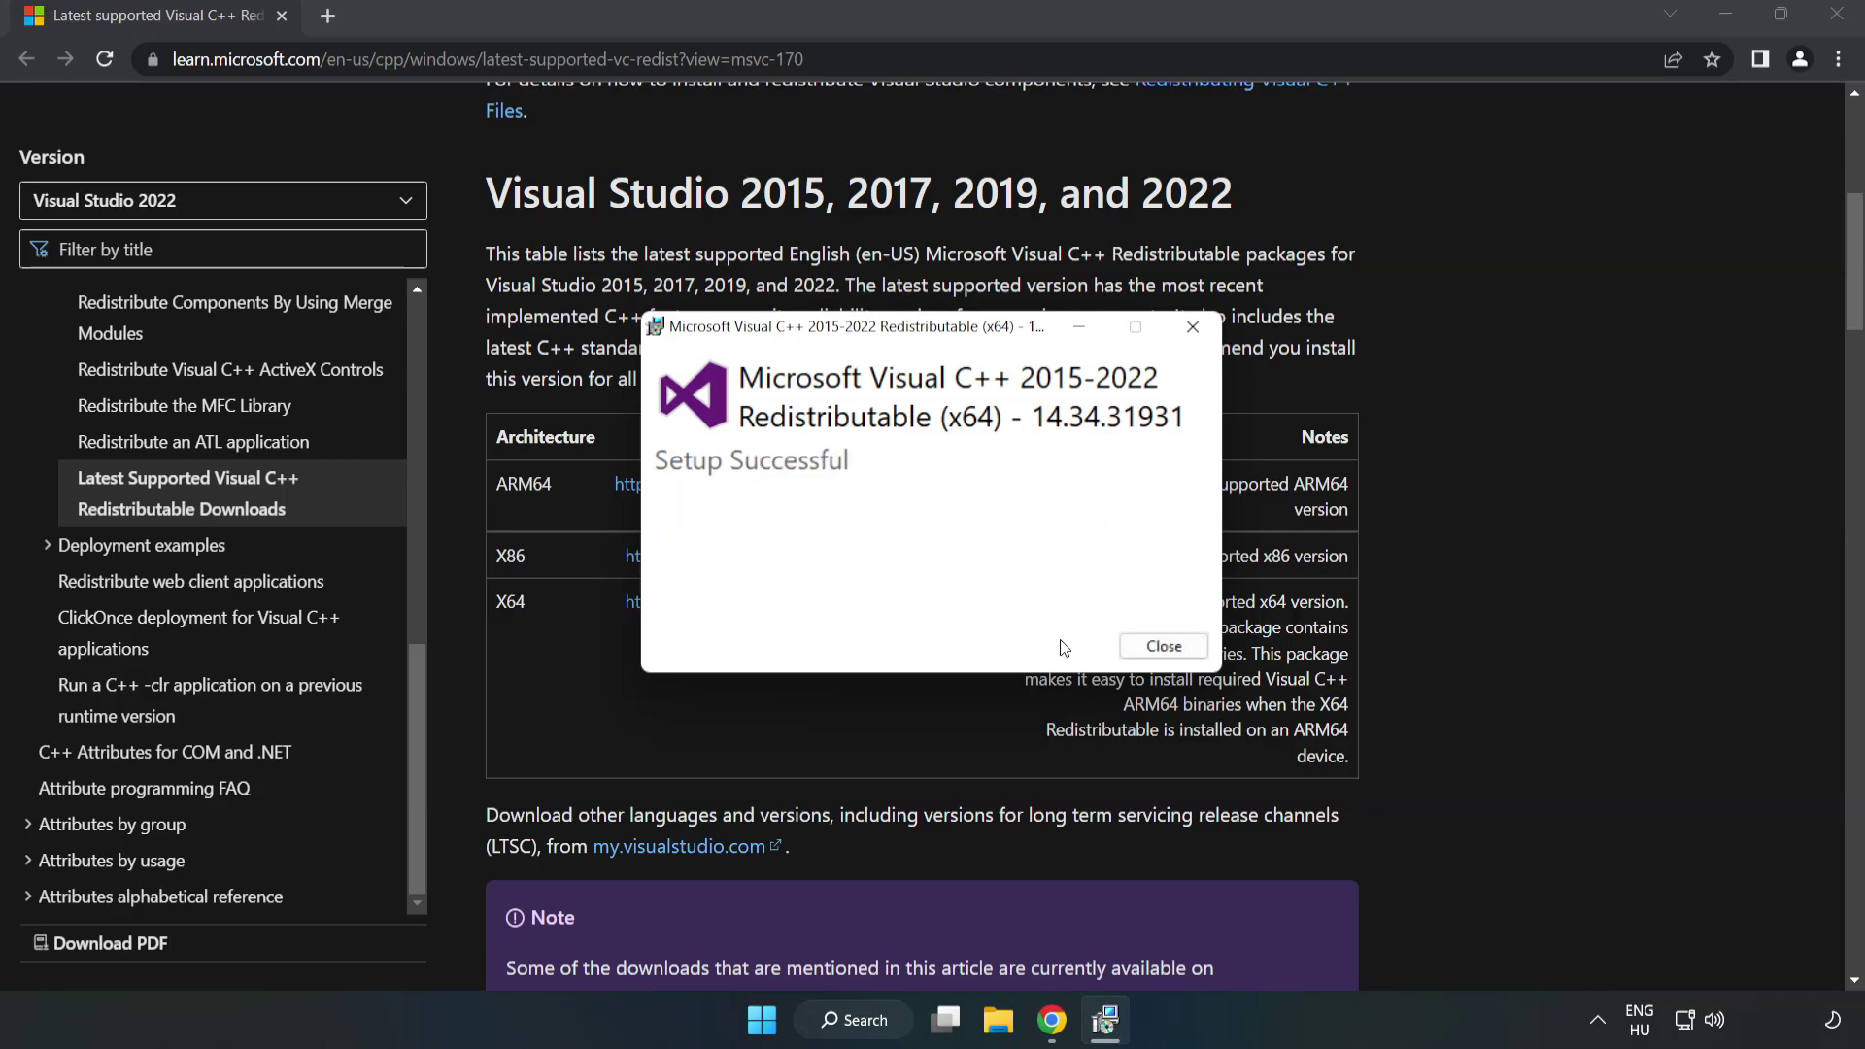
left_click(1164, 647)
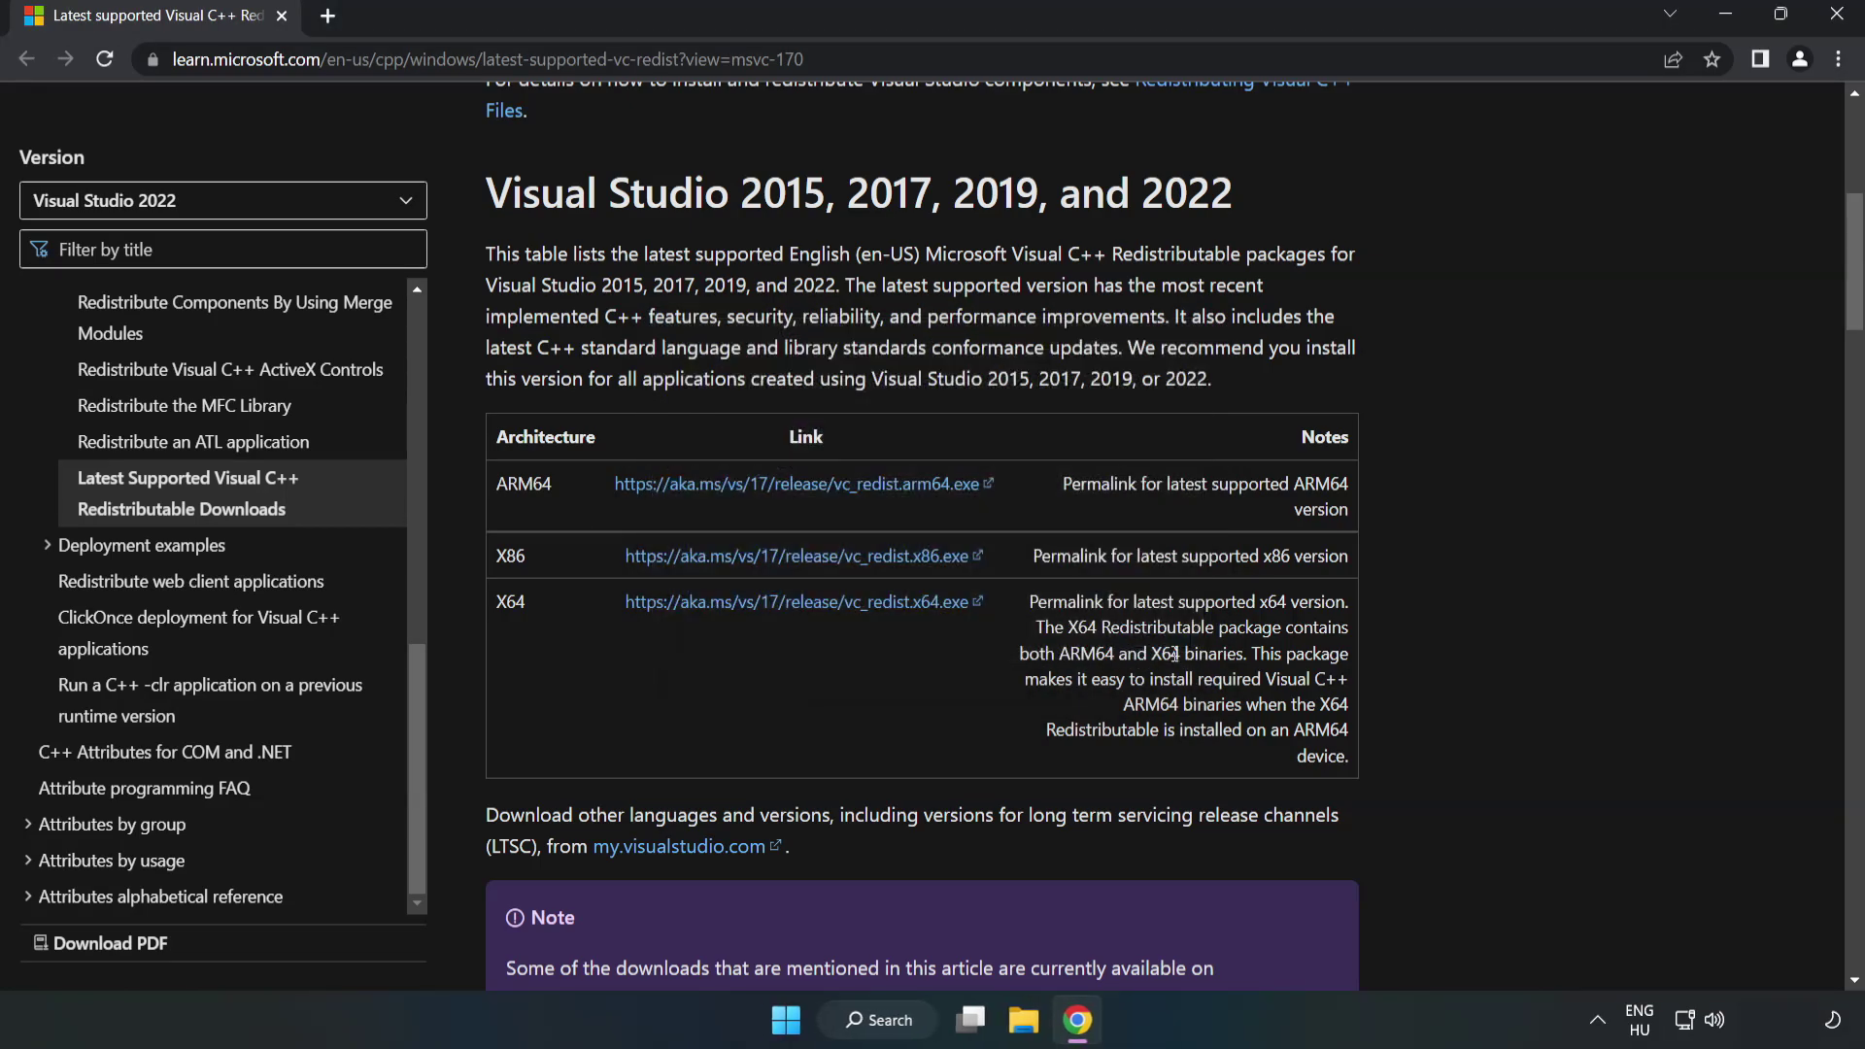
Close Chrome, search for cmd, and bring up Command Prompt's launch options
left_click(1838, 24)
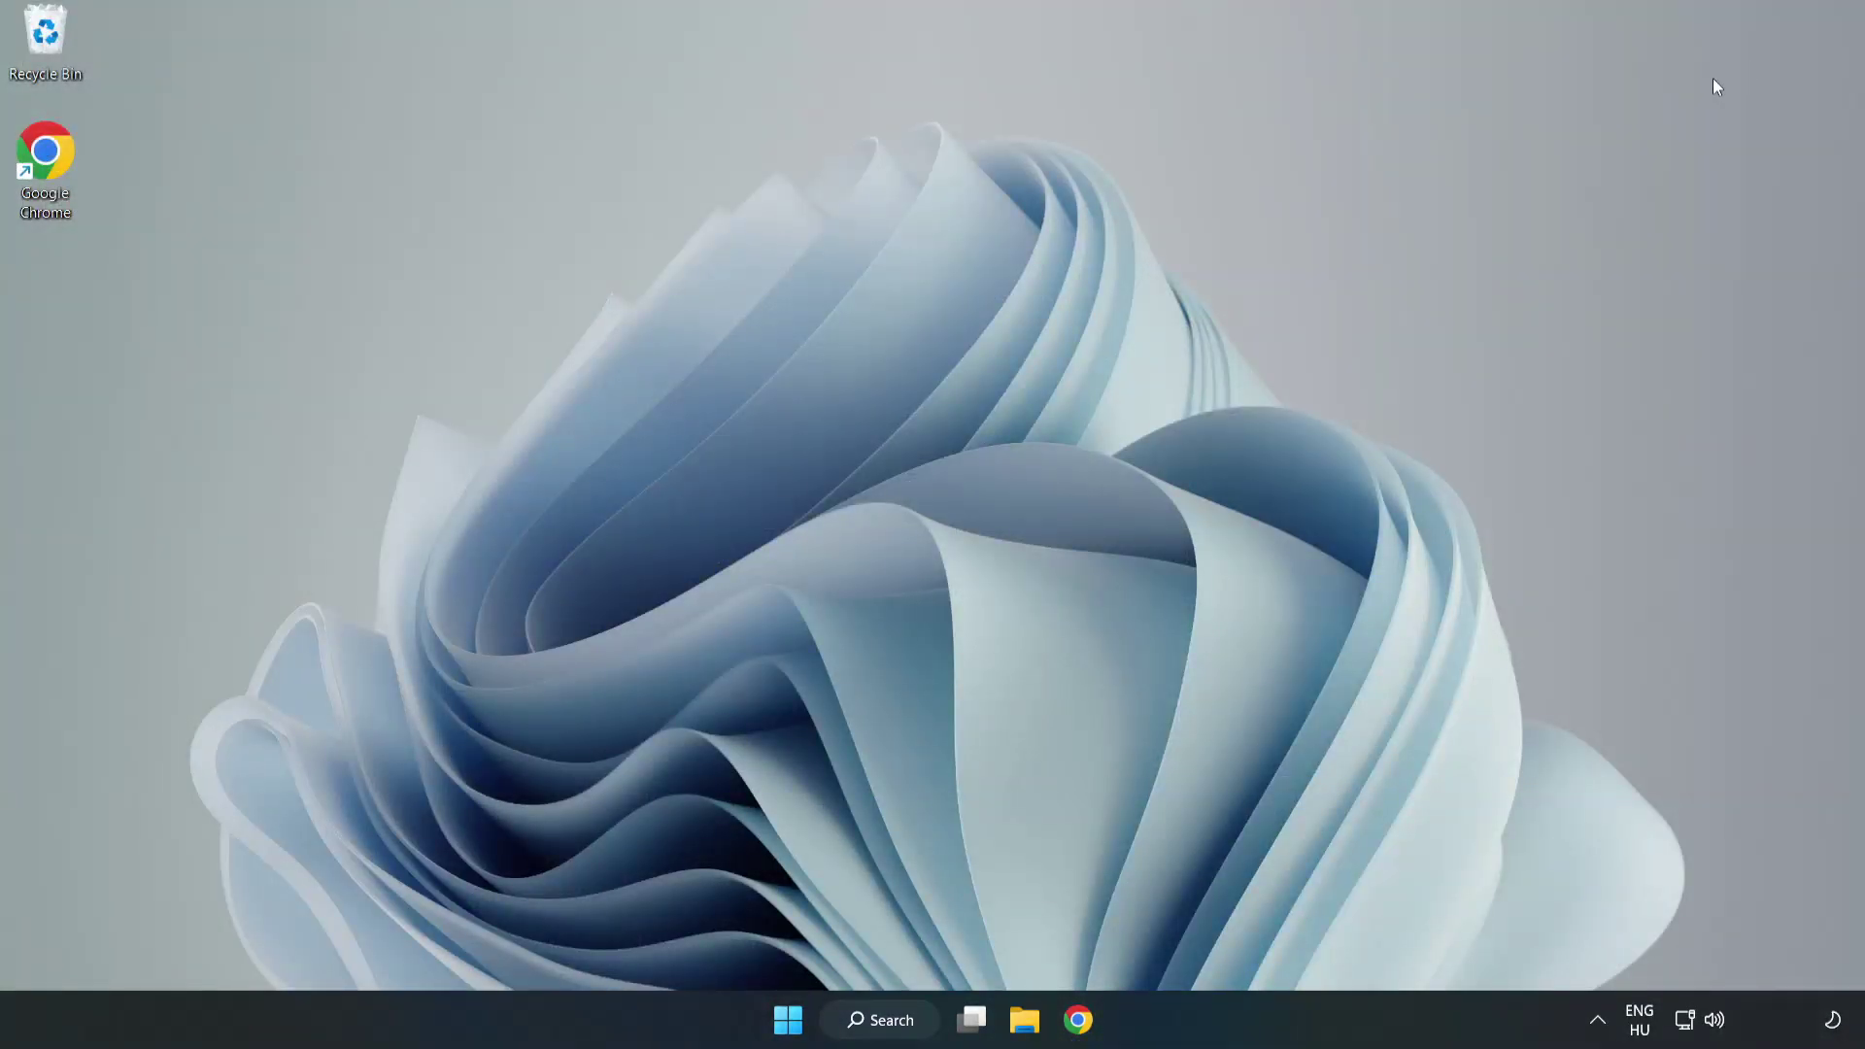
left_click(903, 1022)
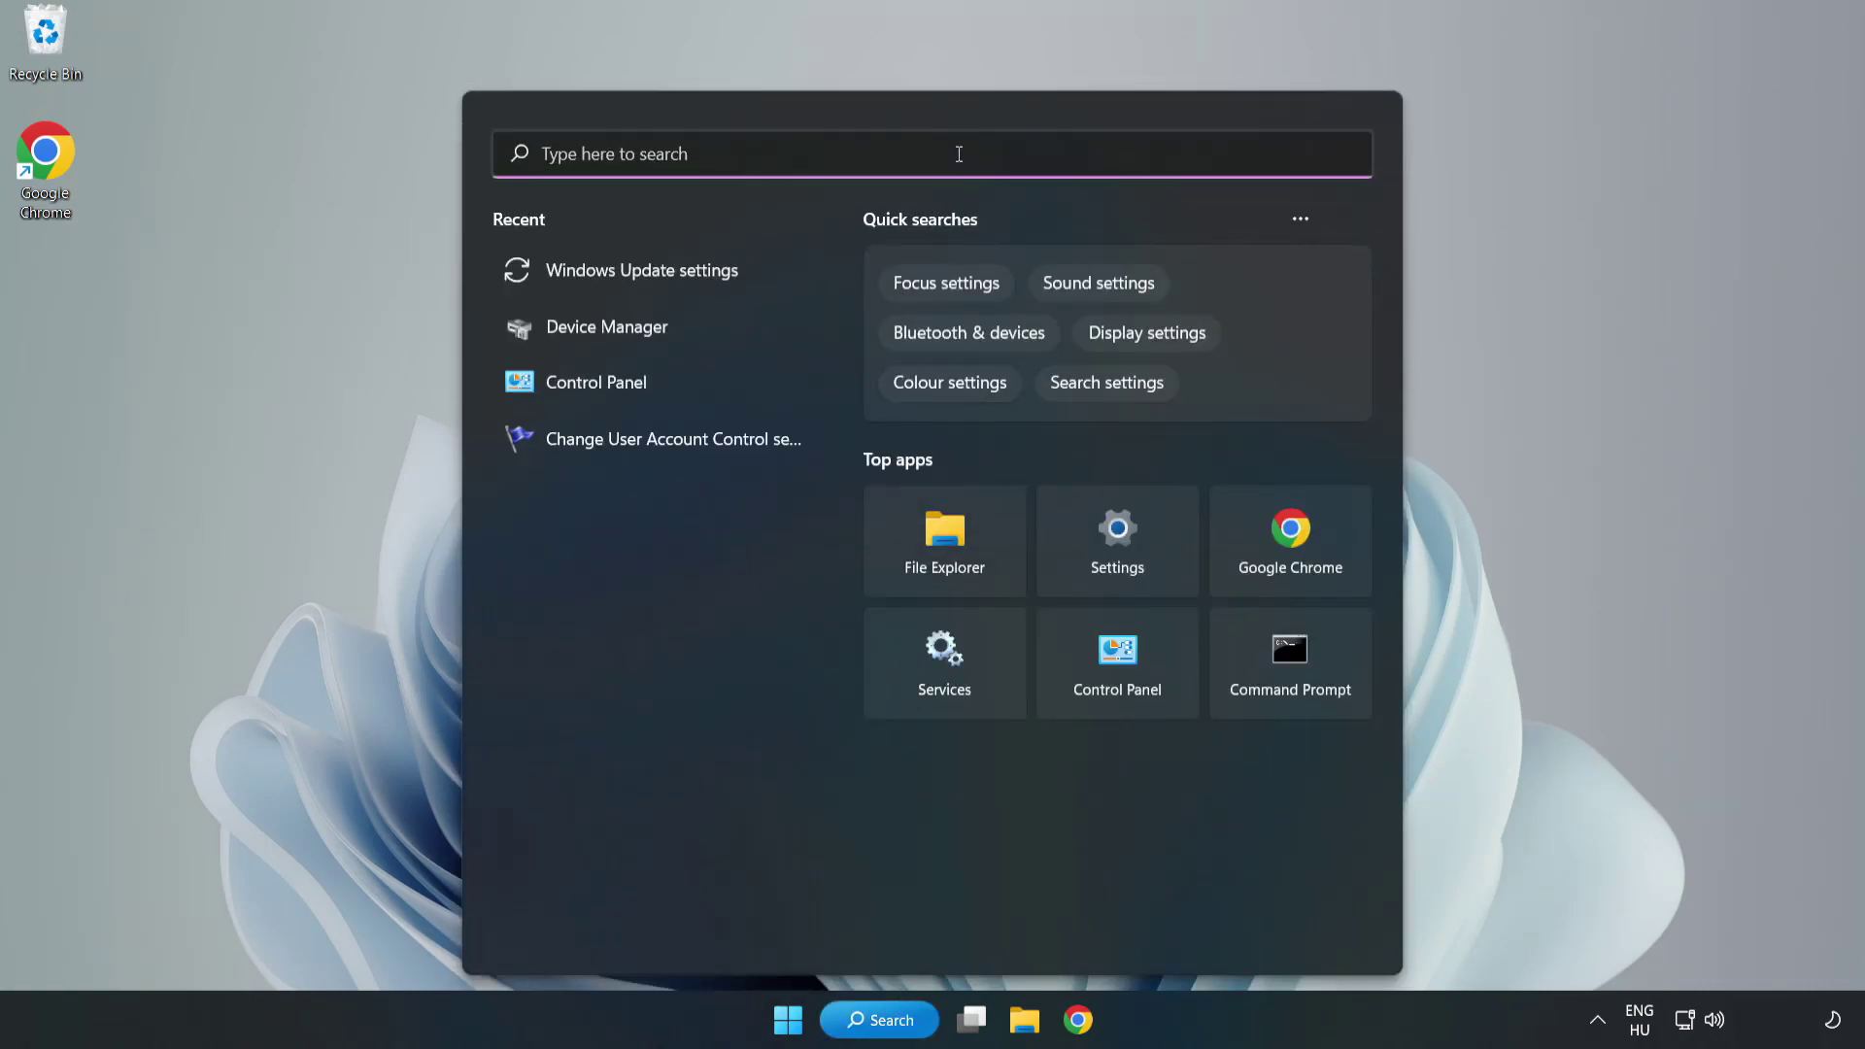
type("cmd")
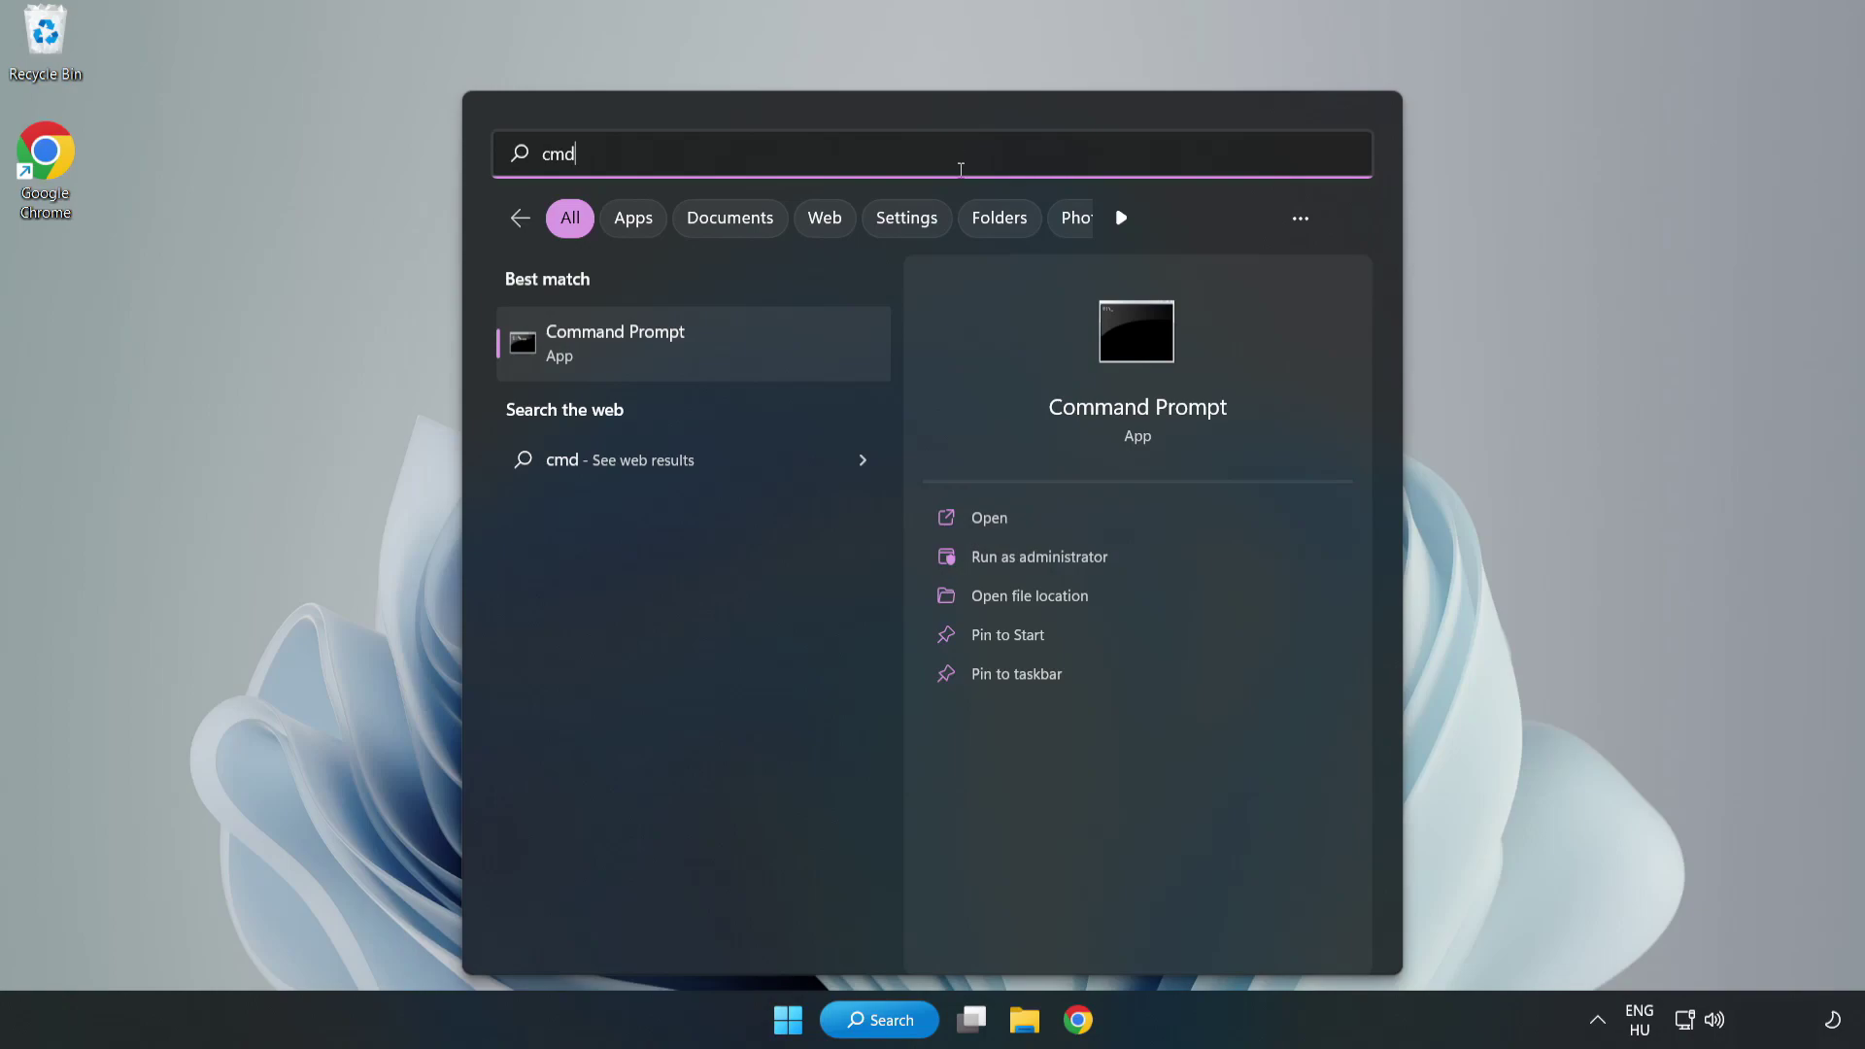
right_click(733, 353)
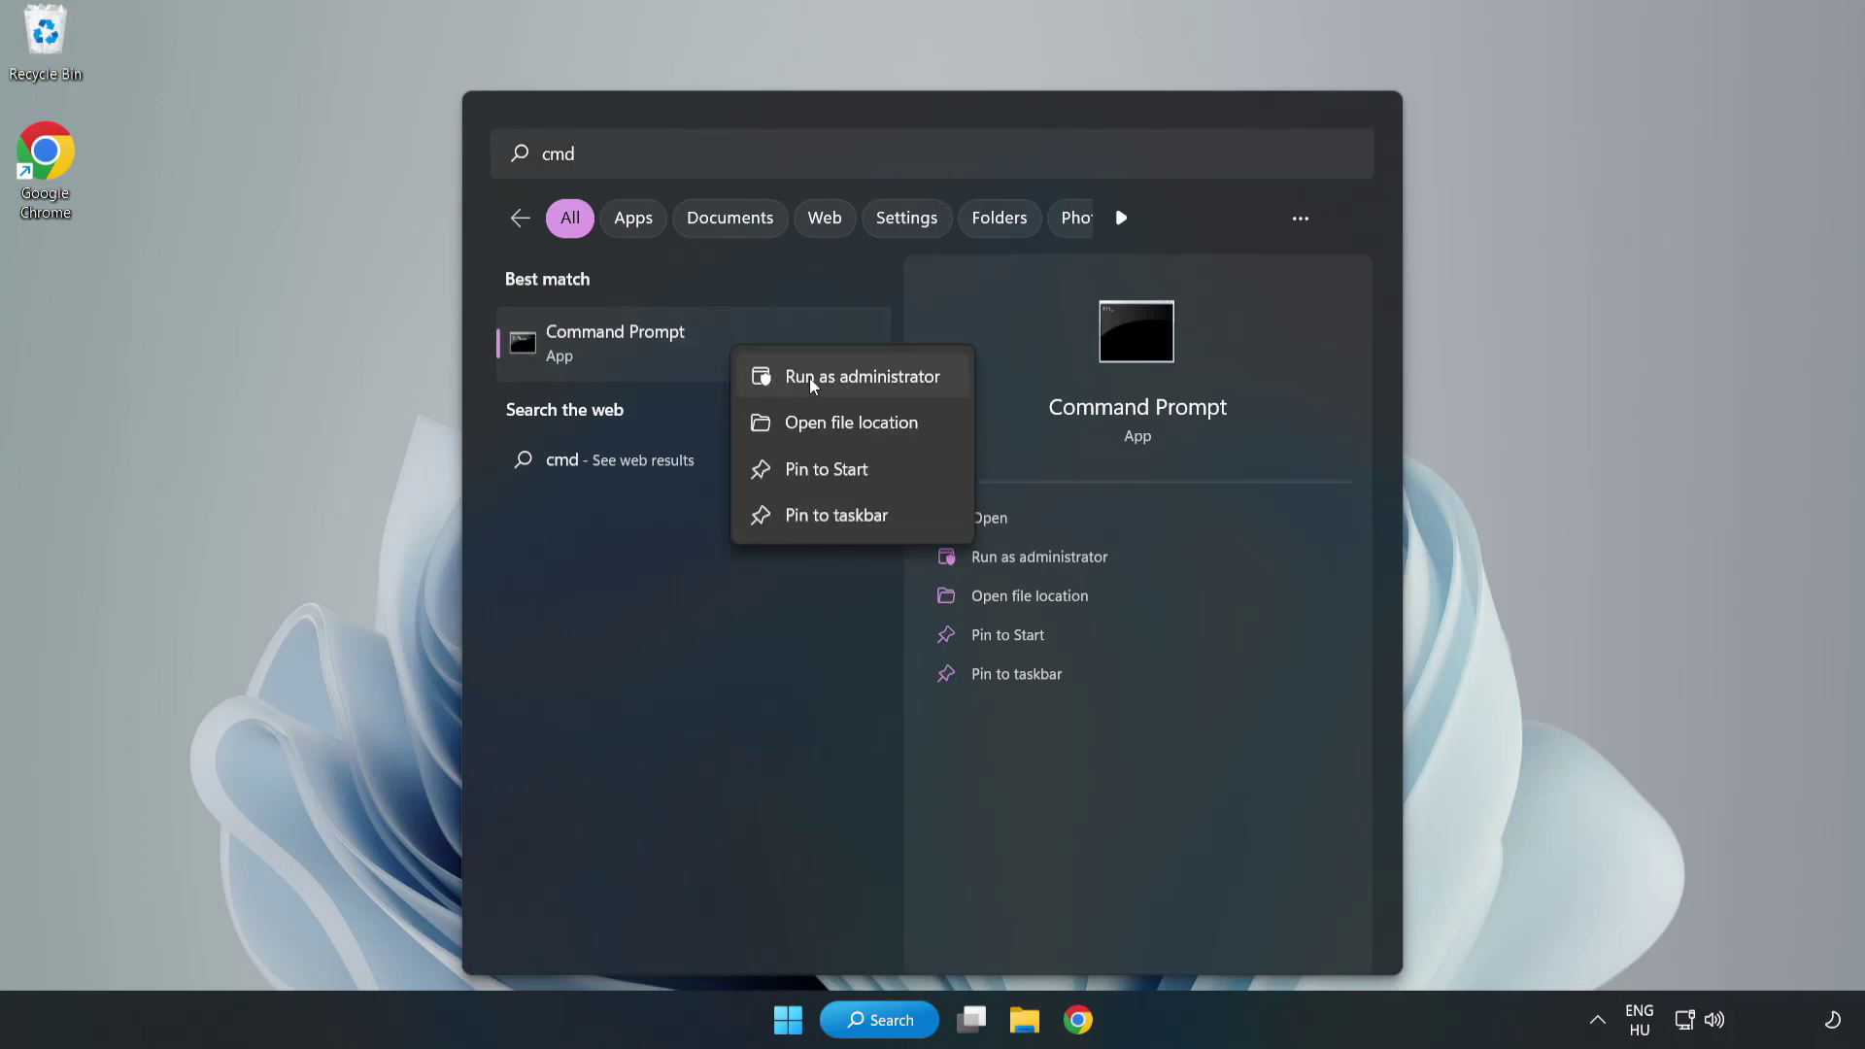
Run Command Prompt as administrator, execute sfc /scannow, and close it after no violations are found
left_click(807, 379)
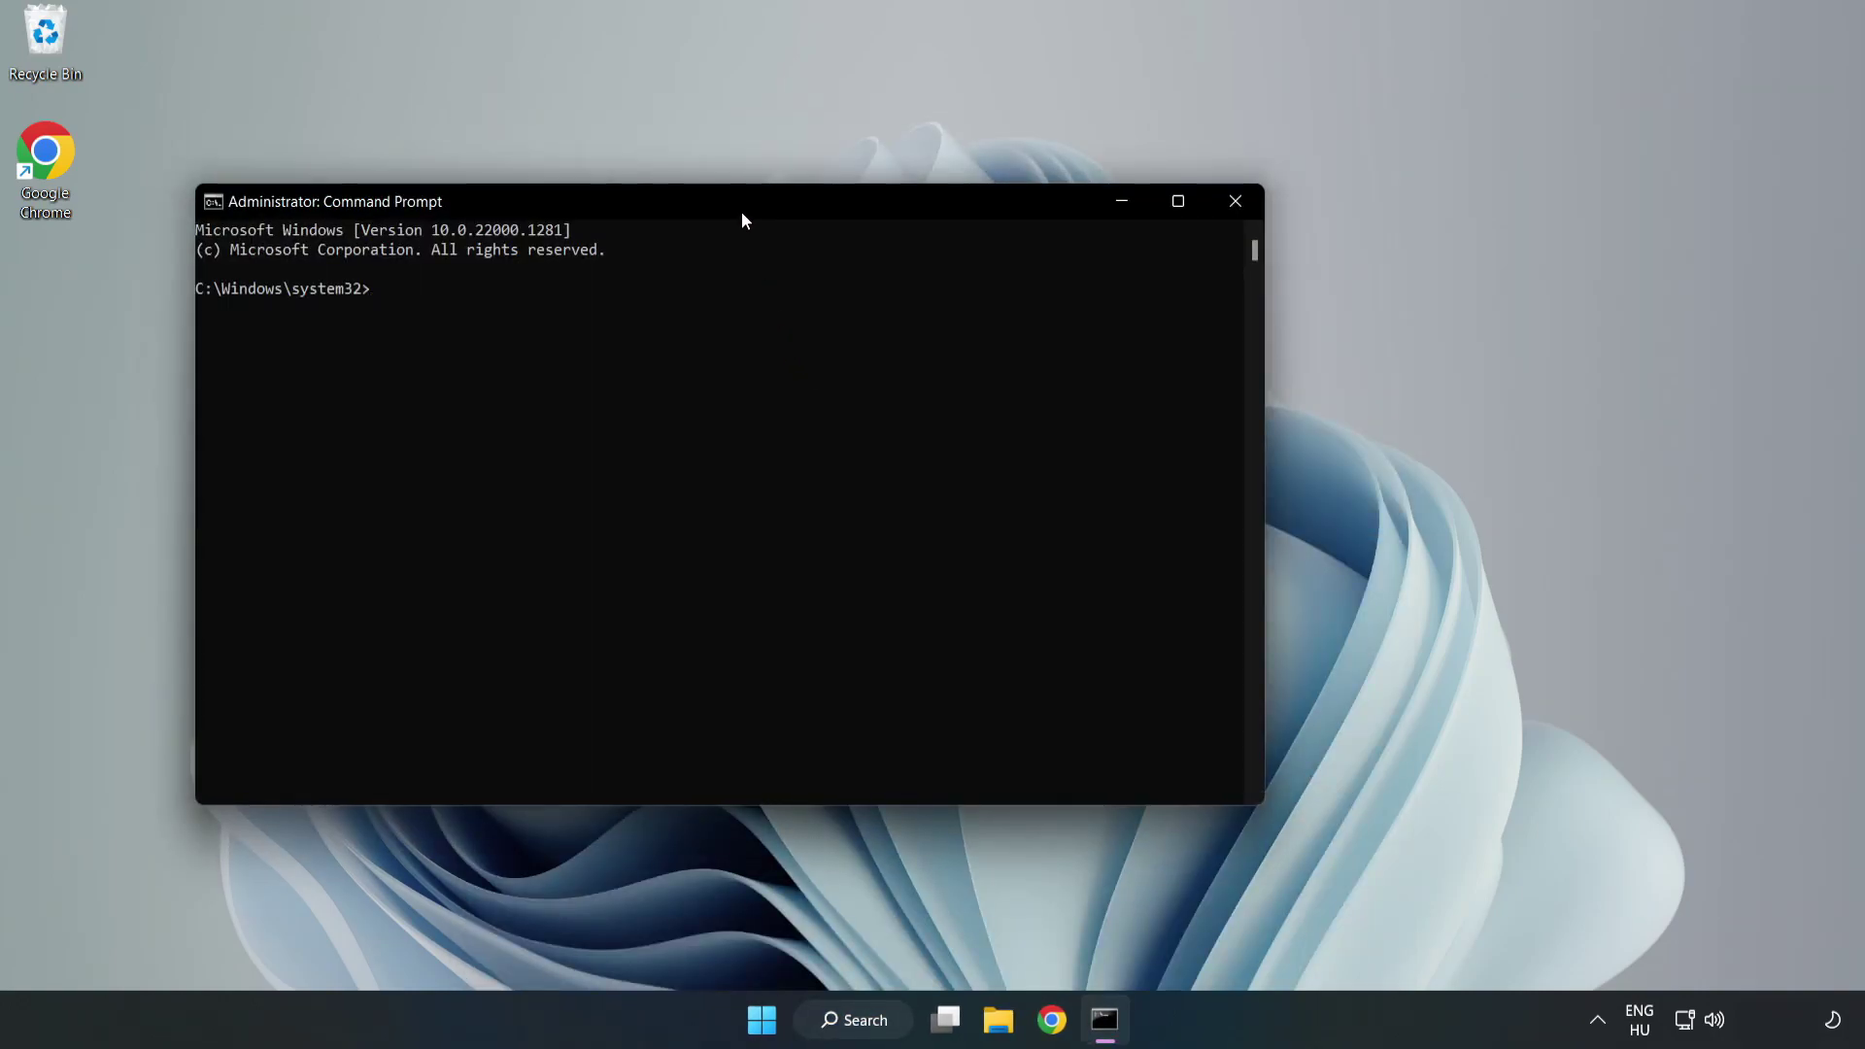
left_click_drag(742, 214, 949, 211)
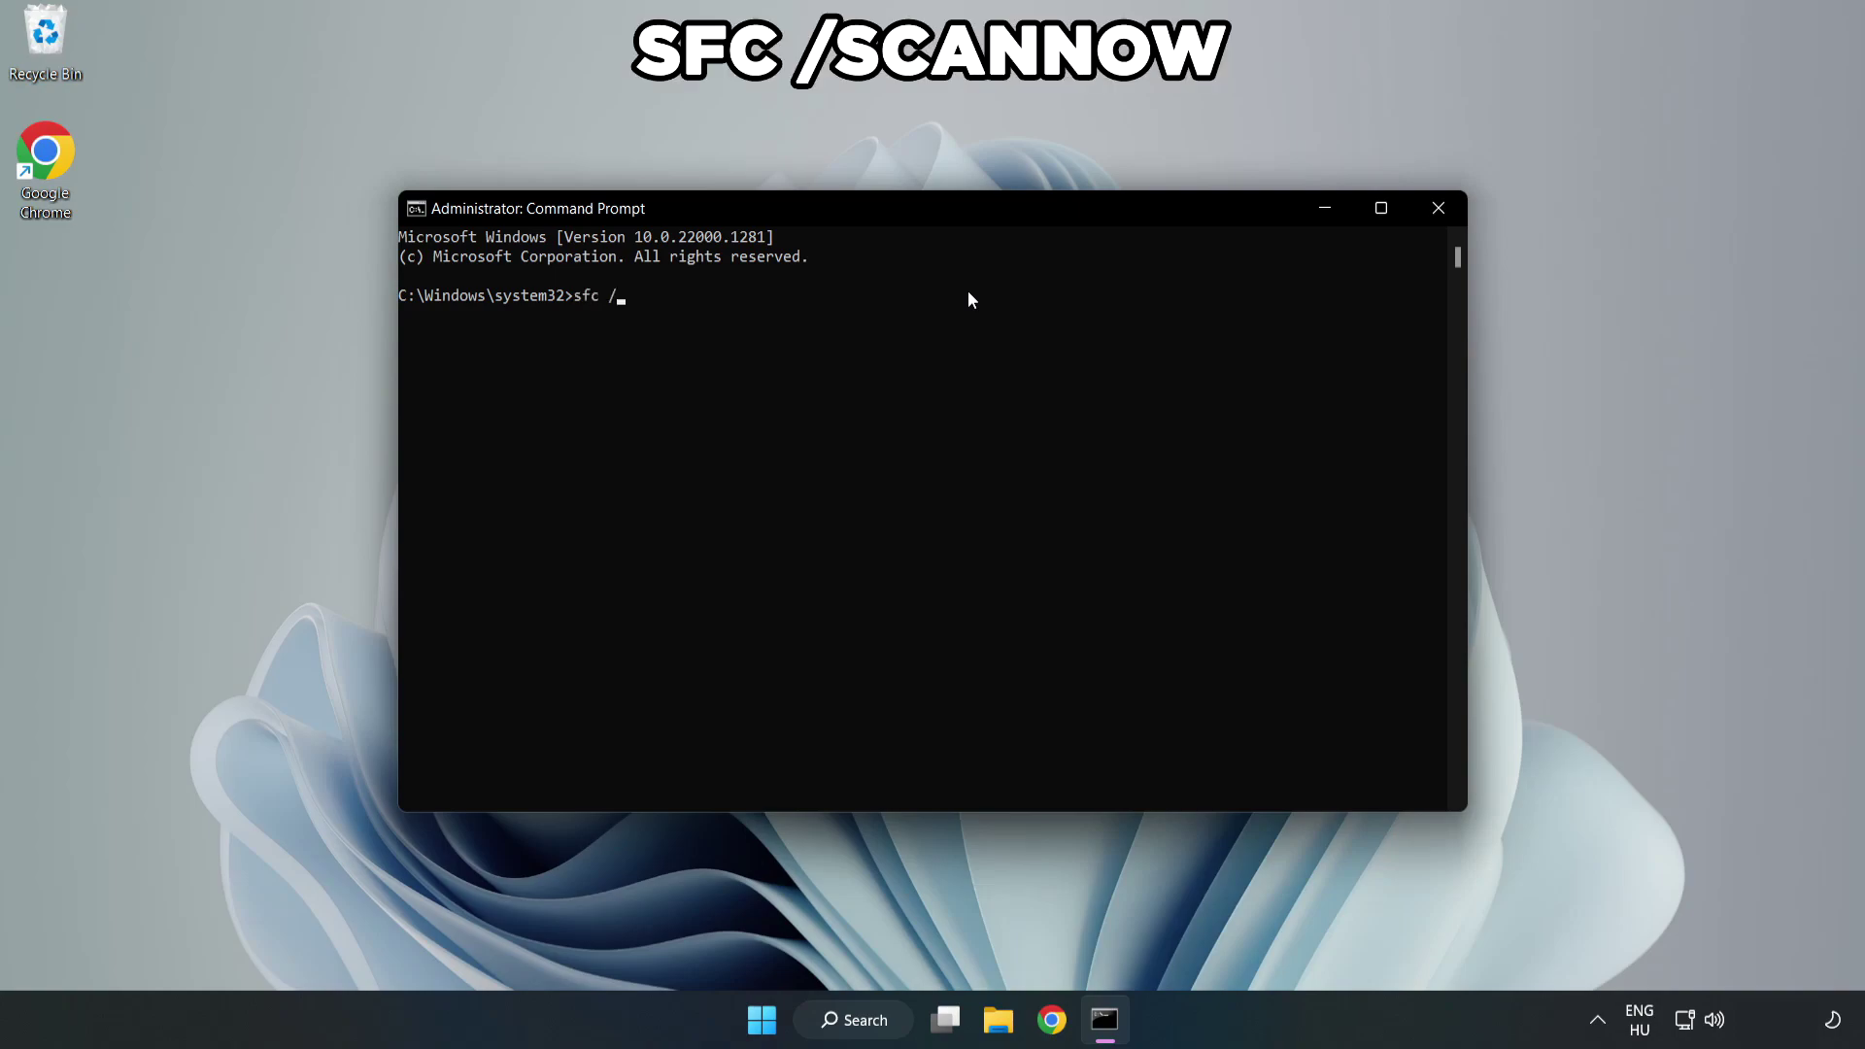
type("sfc /scannow")
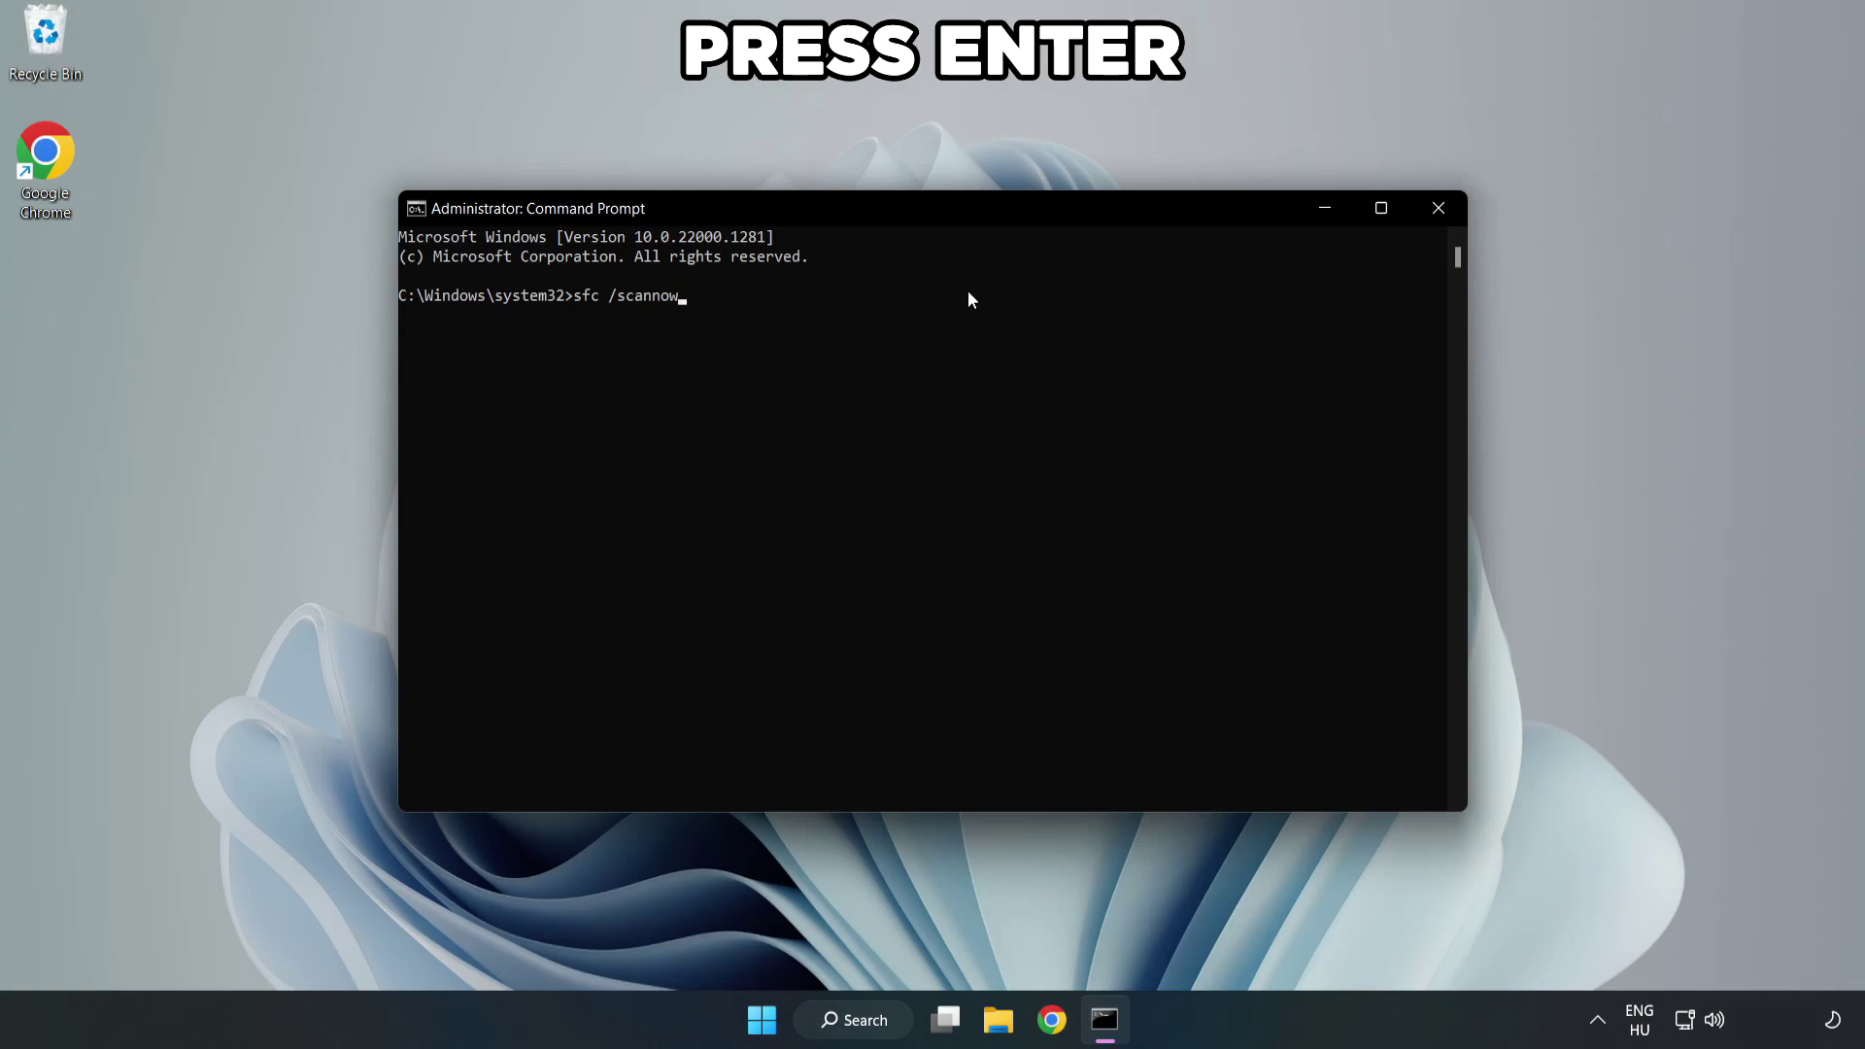
key("Return")
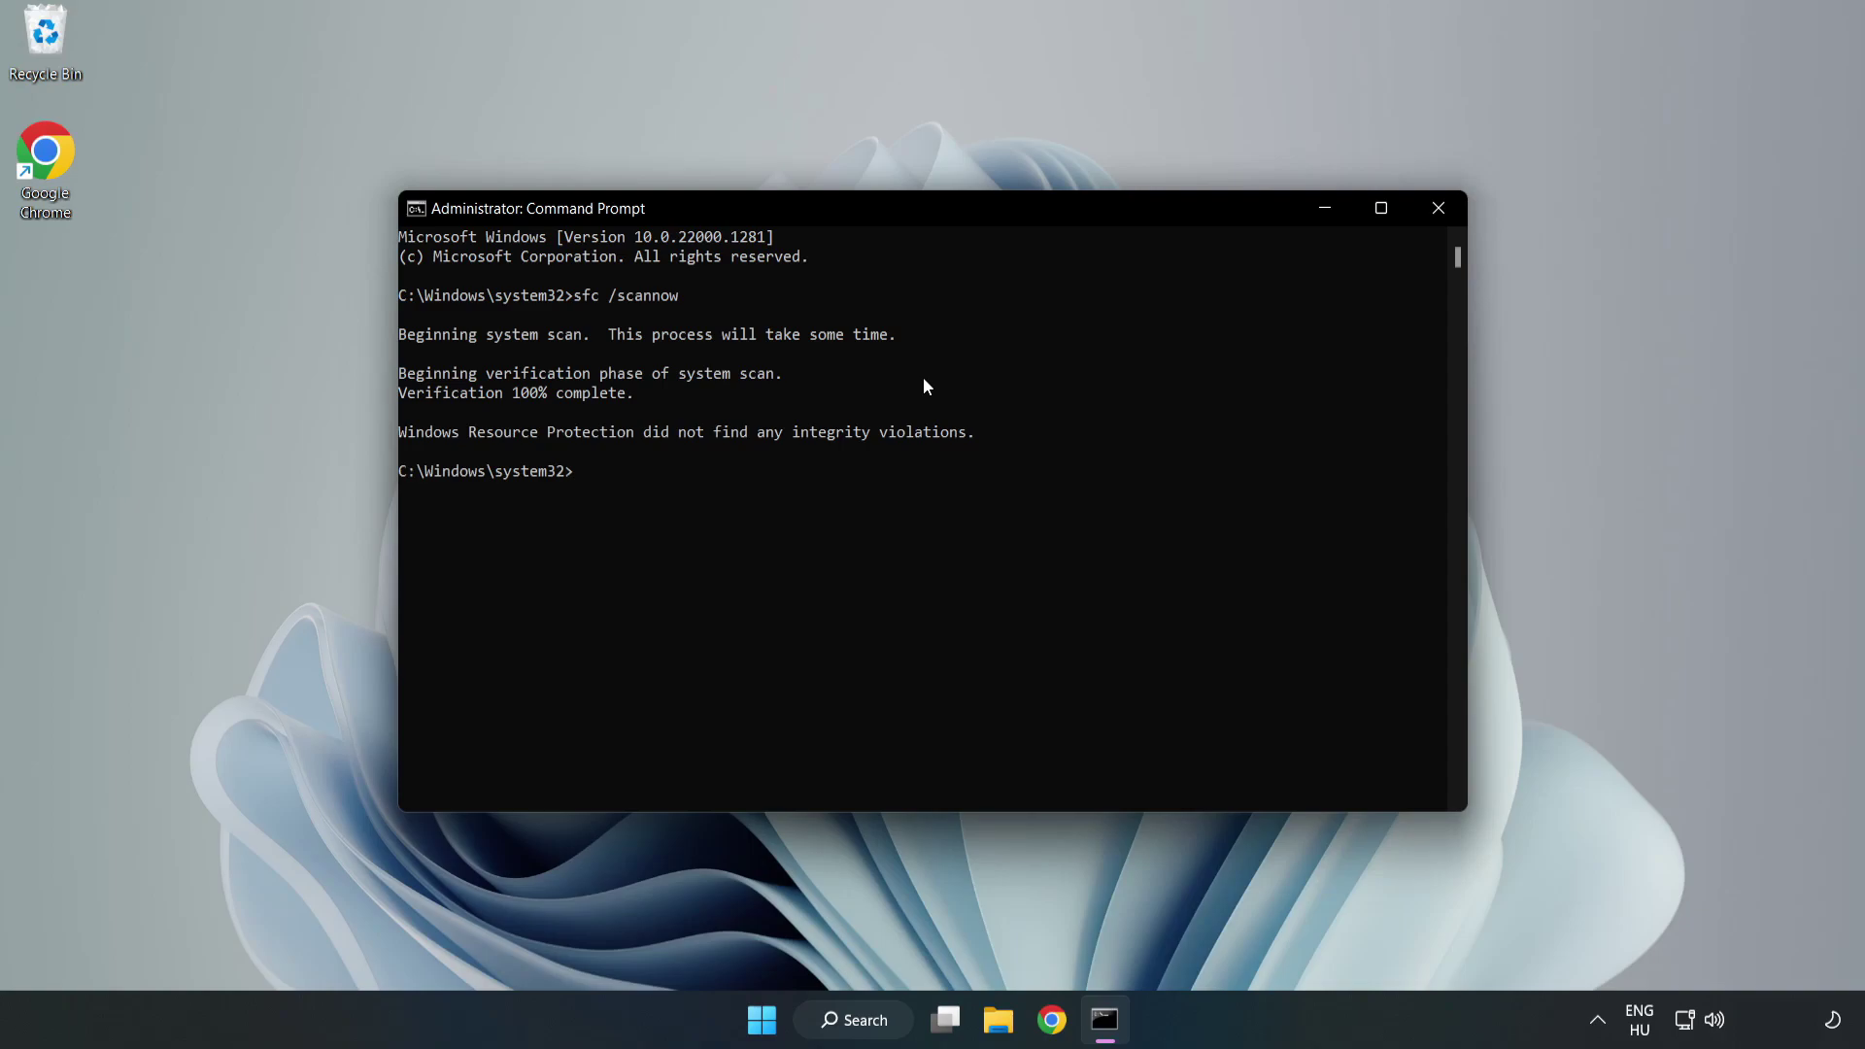
left_click(1438, 214)
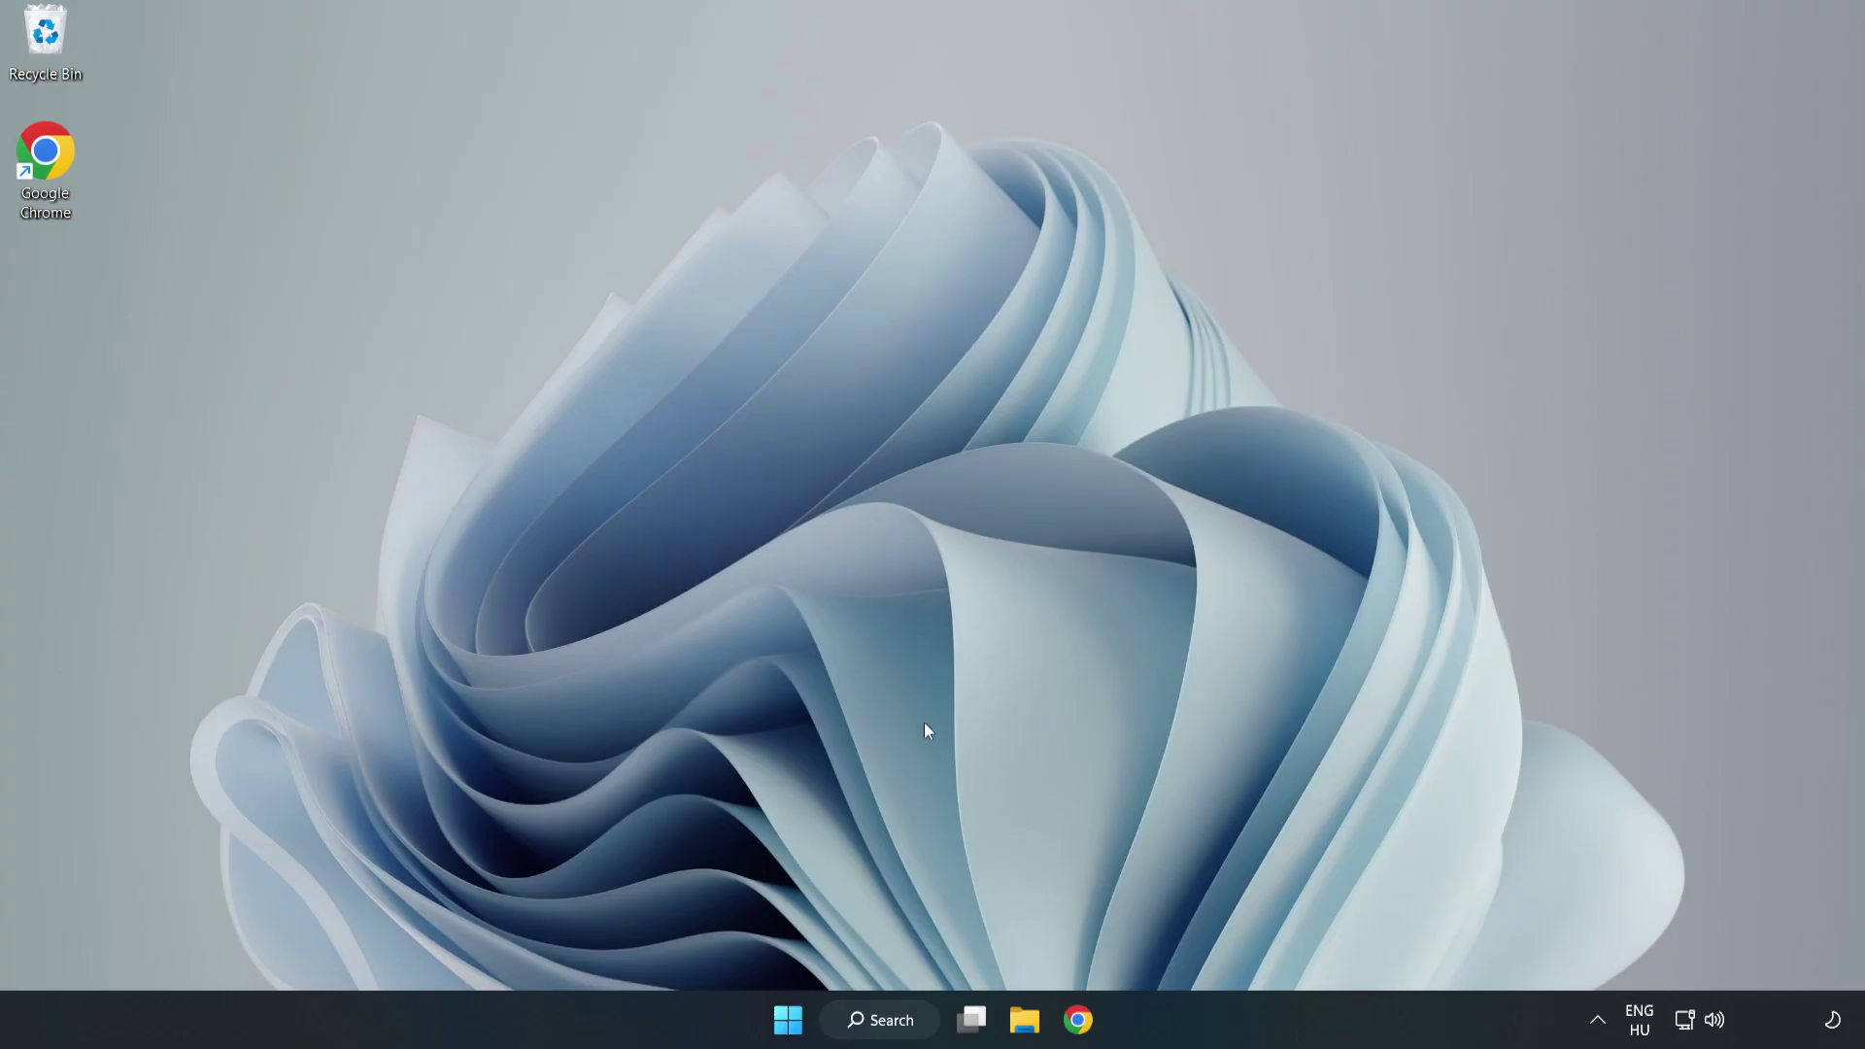
Search Windows for 'security' and open the Windows Security app
left_click(877, 1032)
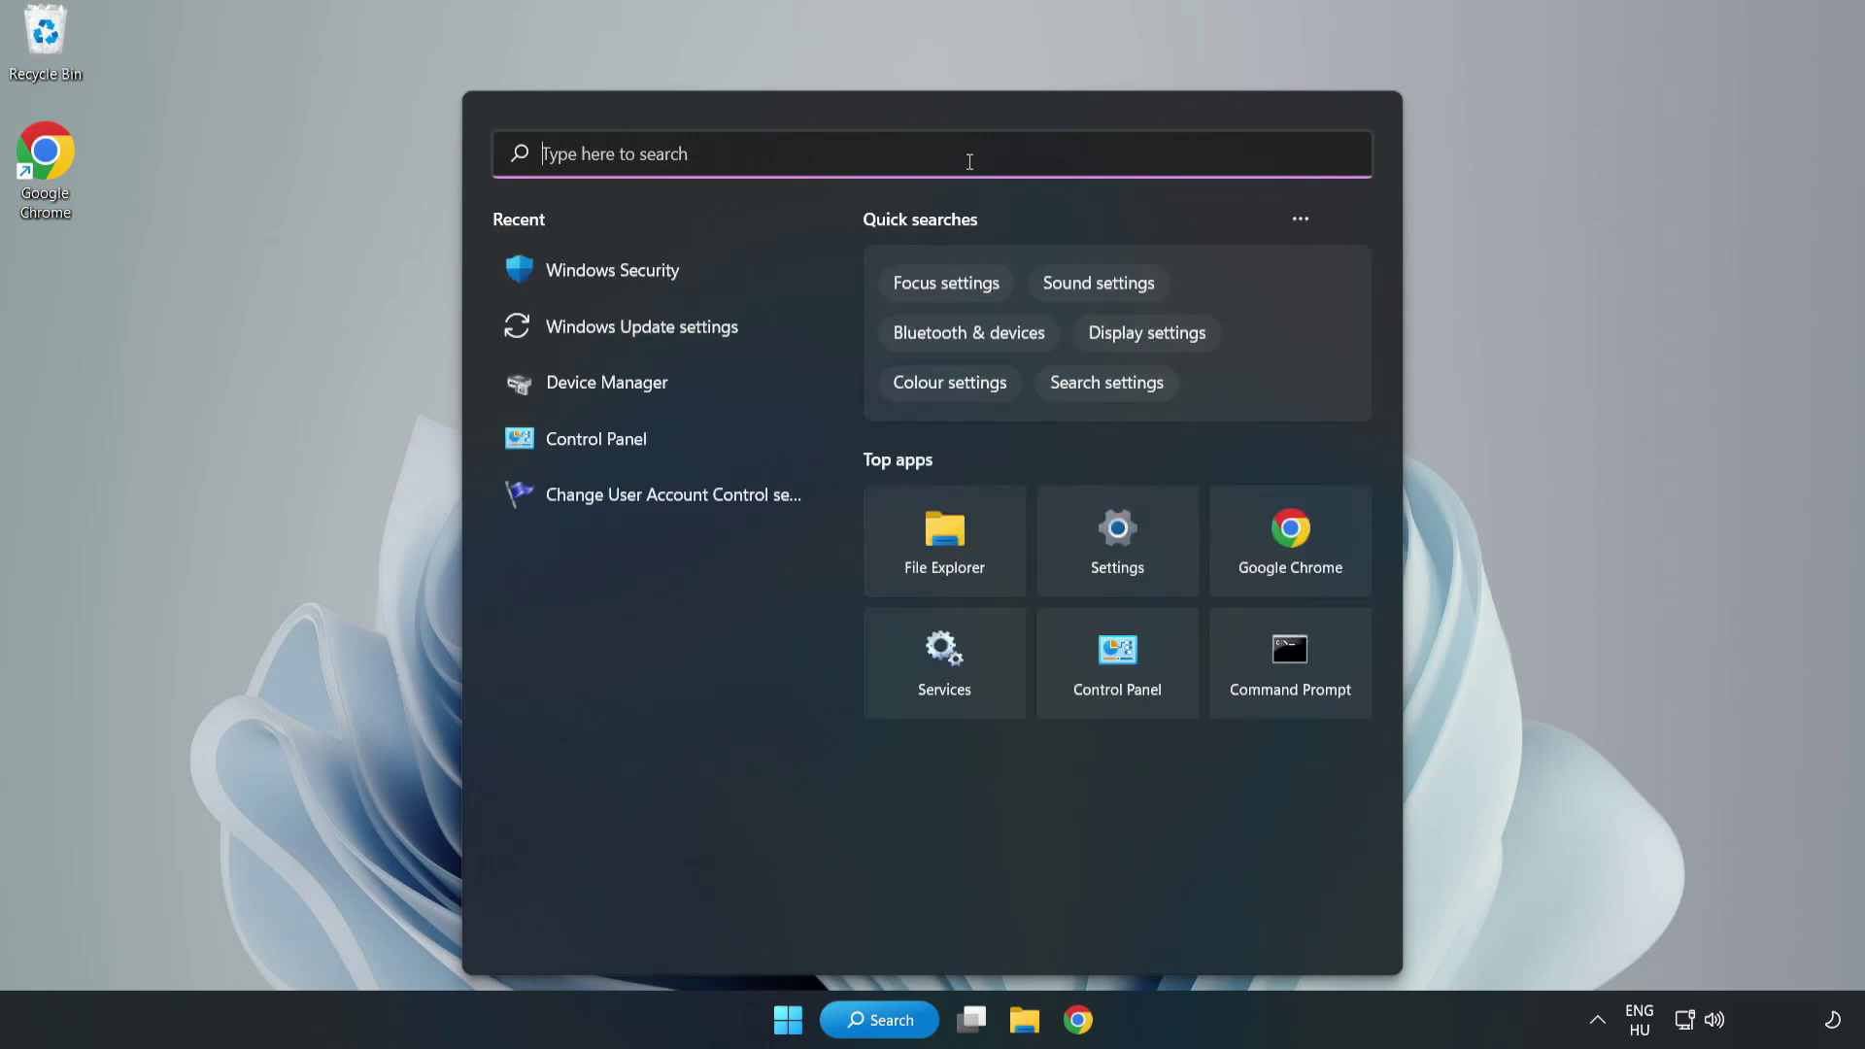
type("sec")
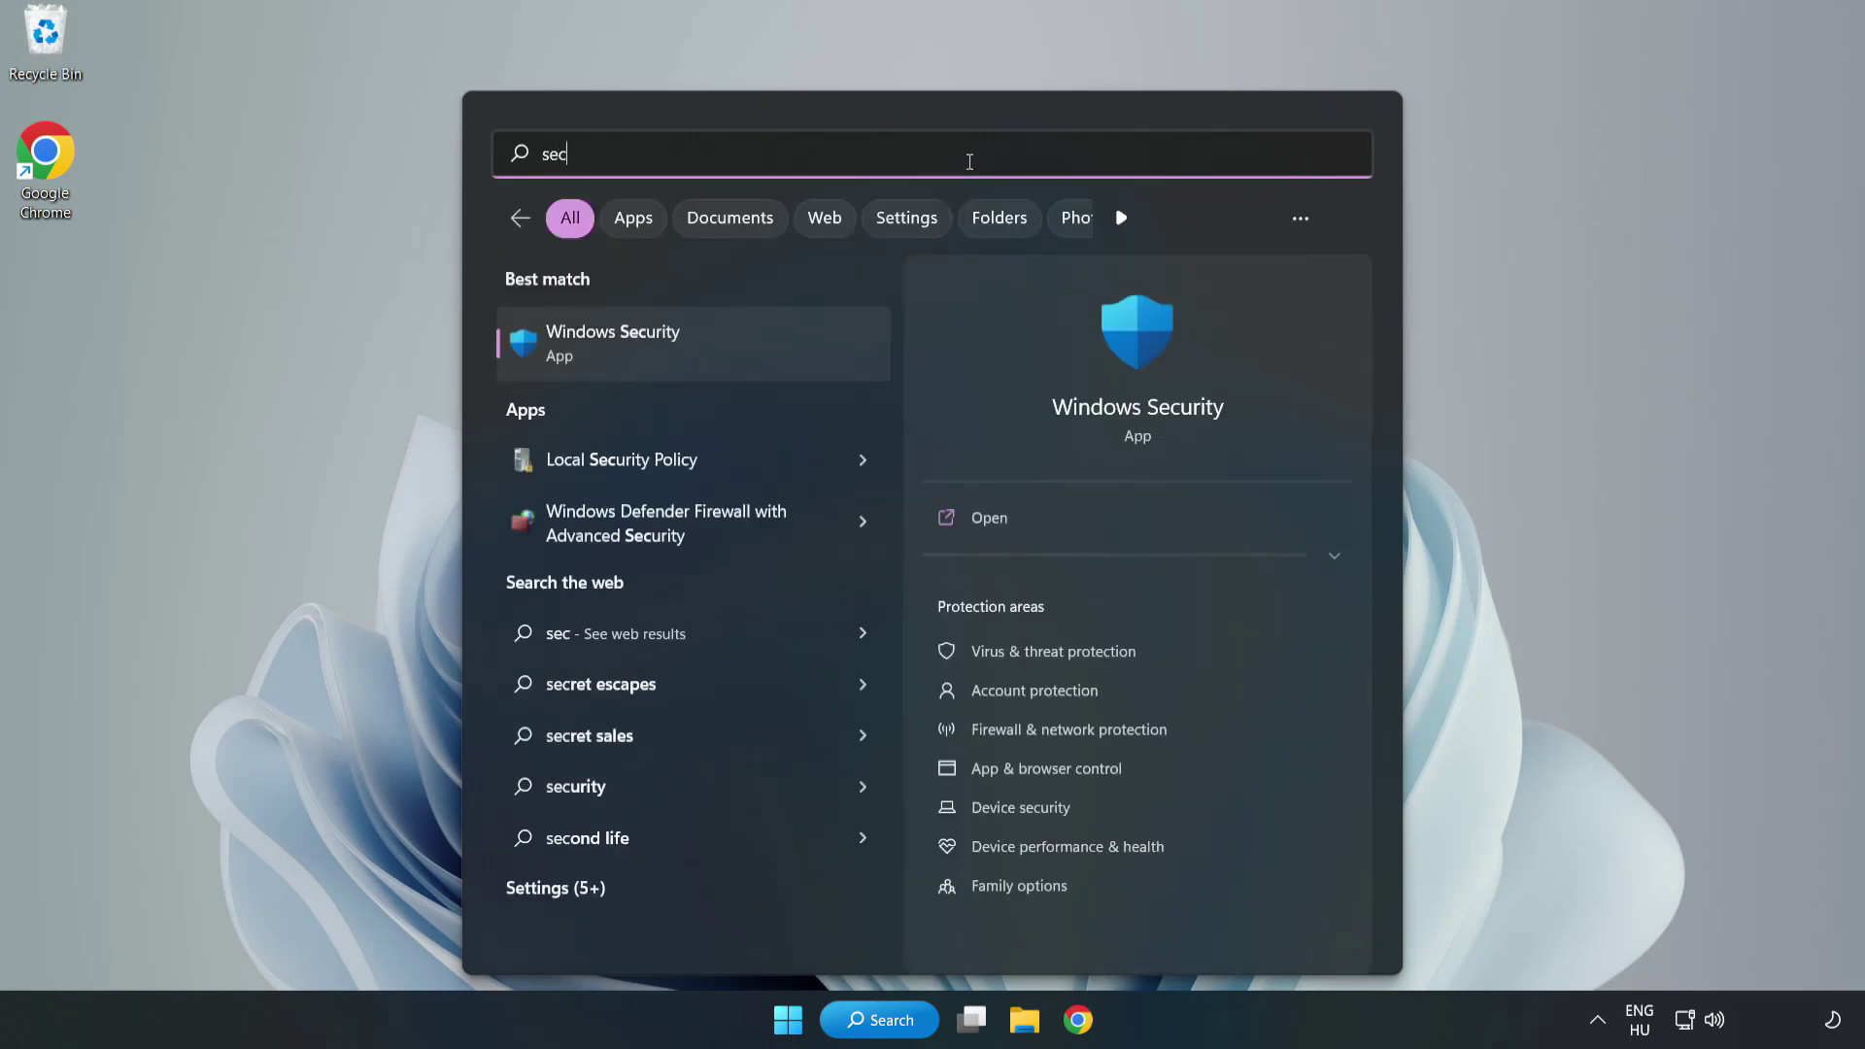
type("urity")
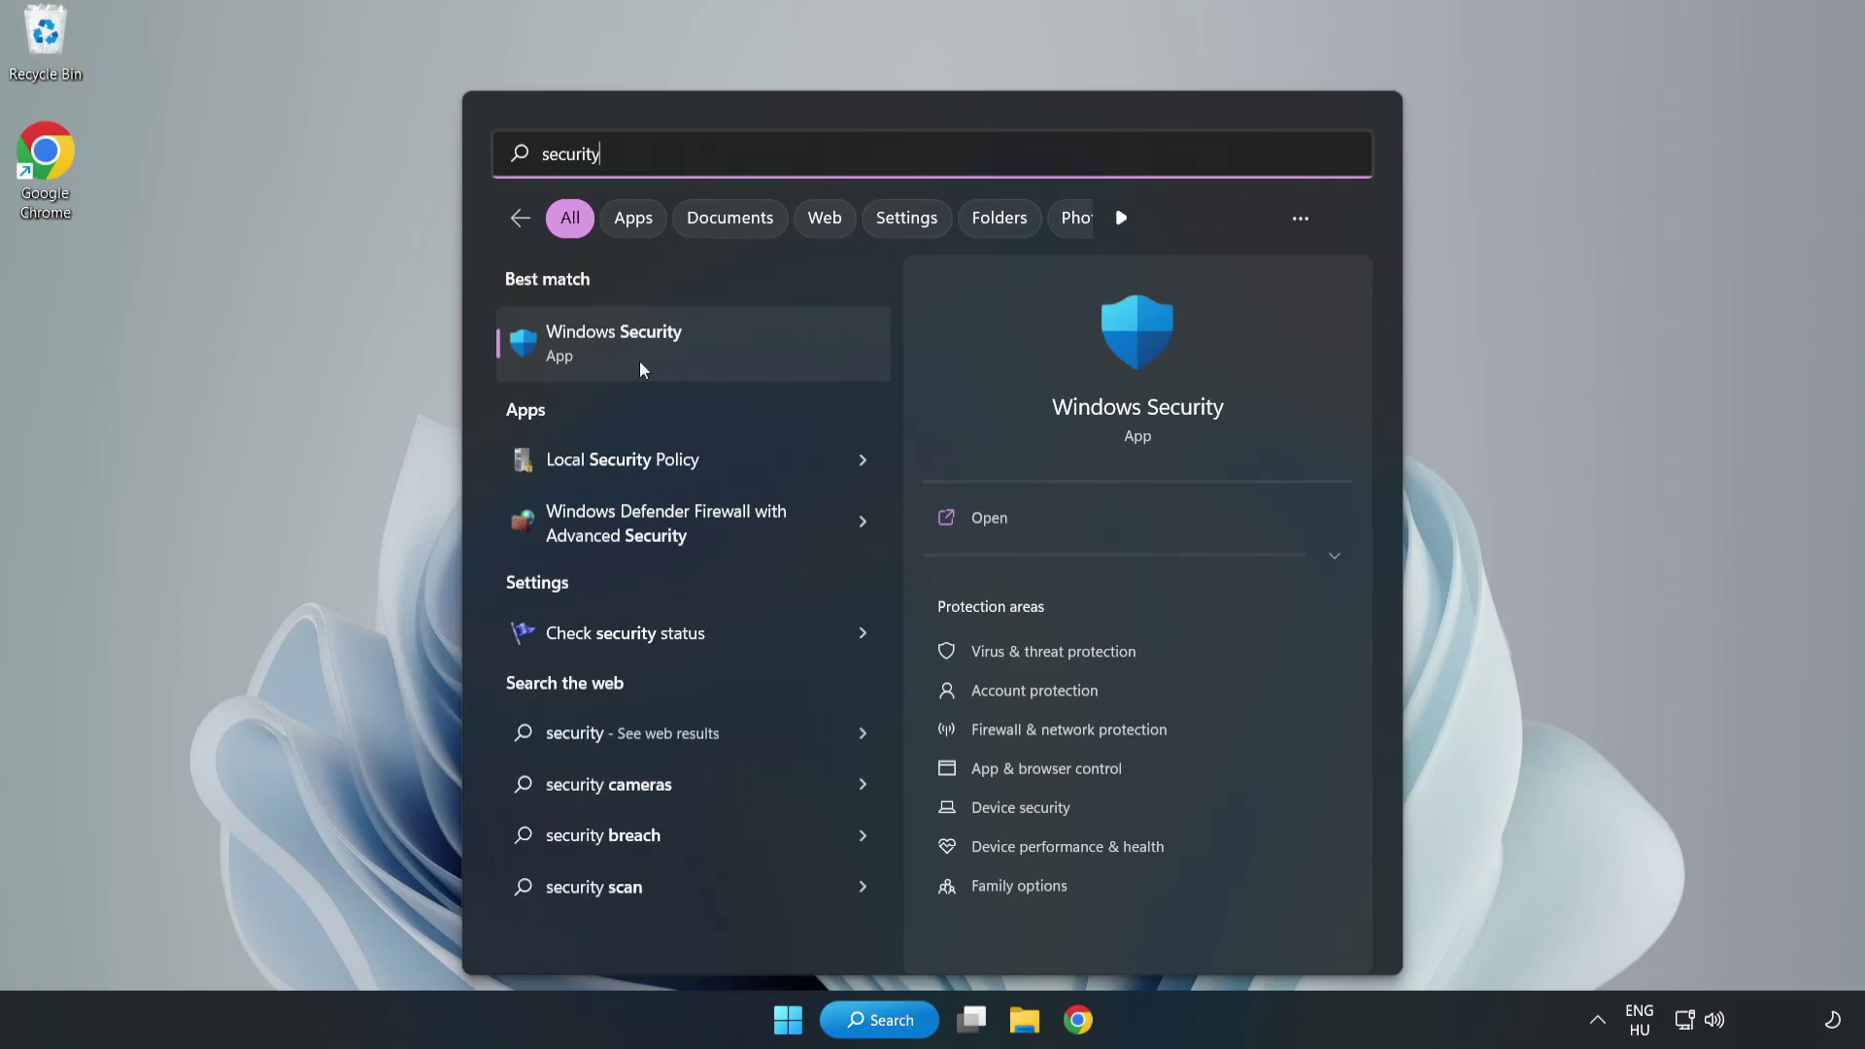
left_click(677, 361)
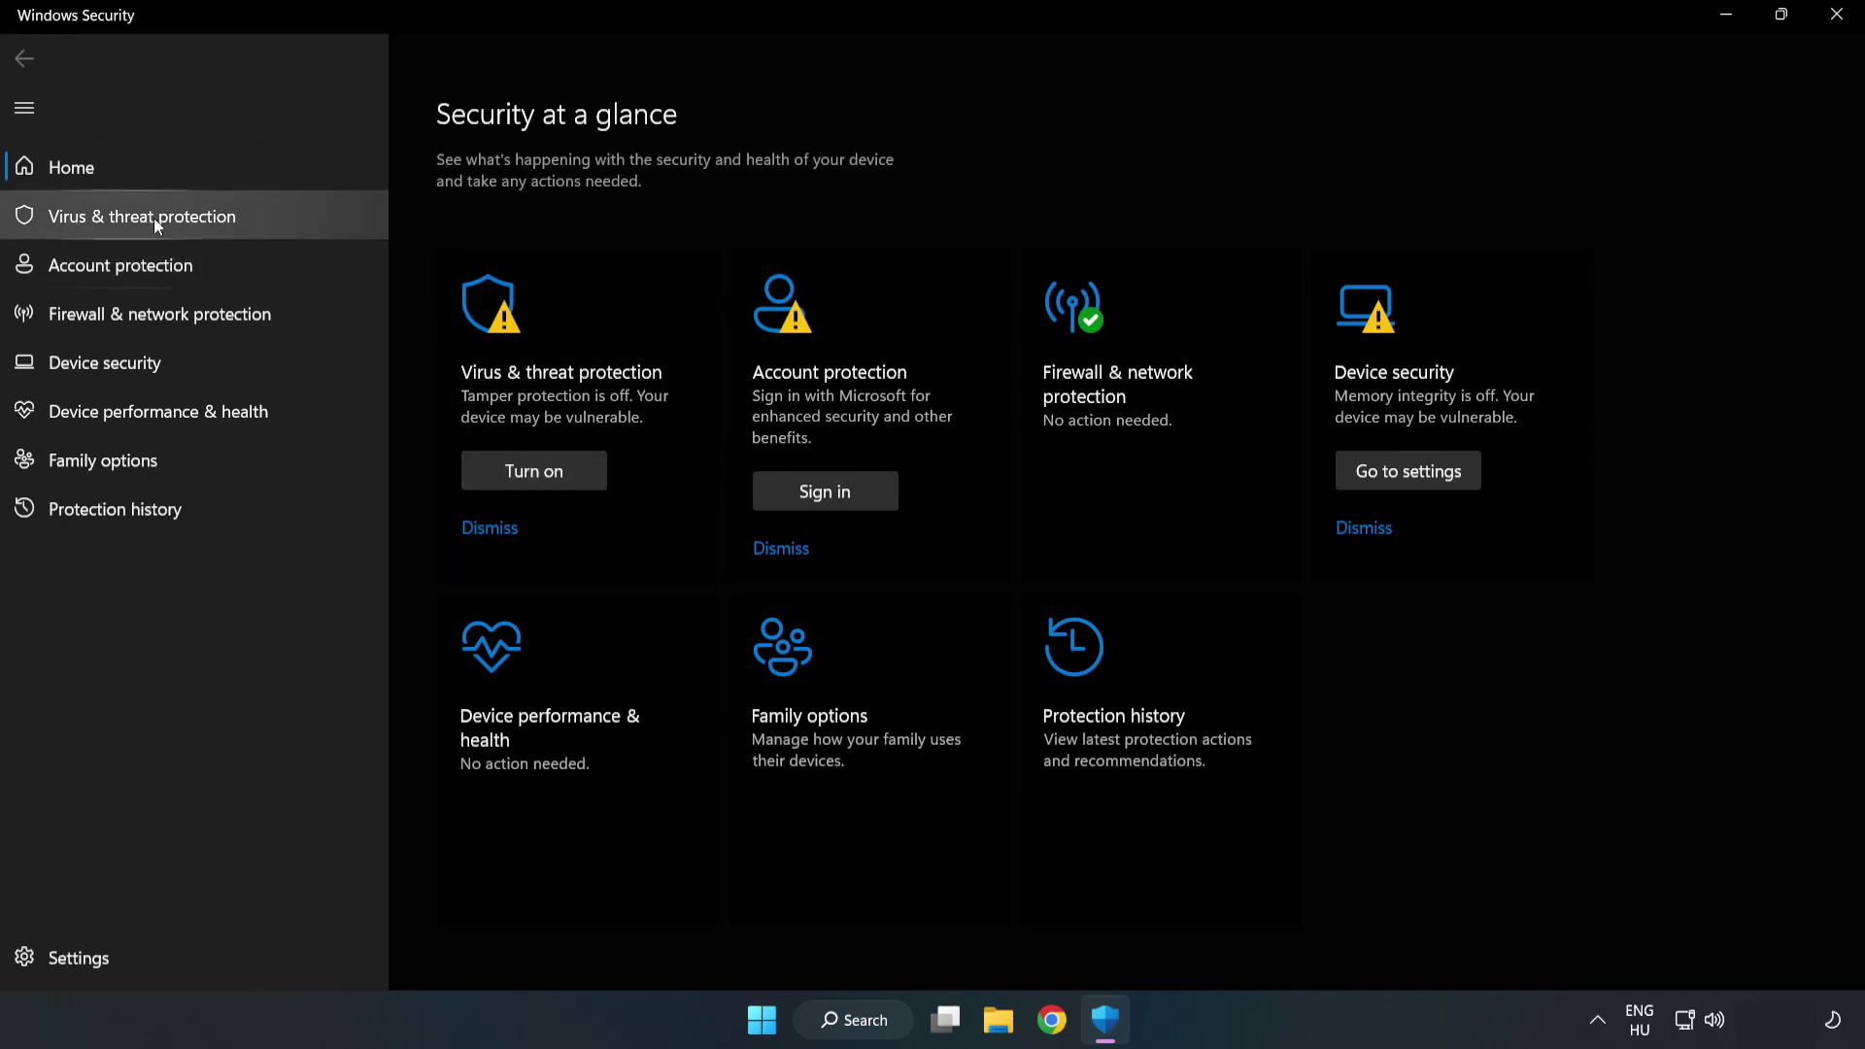
Go to Virus & threat protection, Manage settings, then Add or remove exclusions
left_click(122, 224)
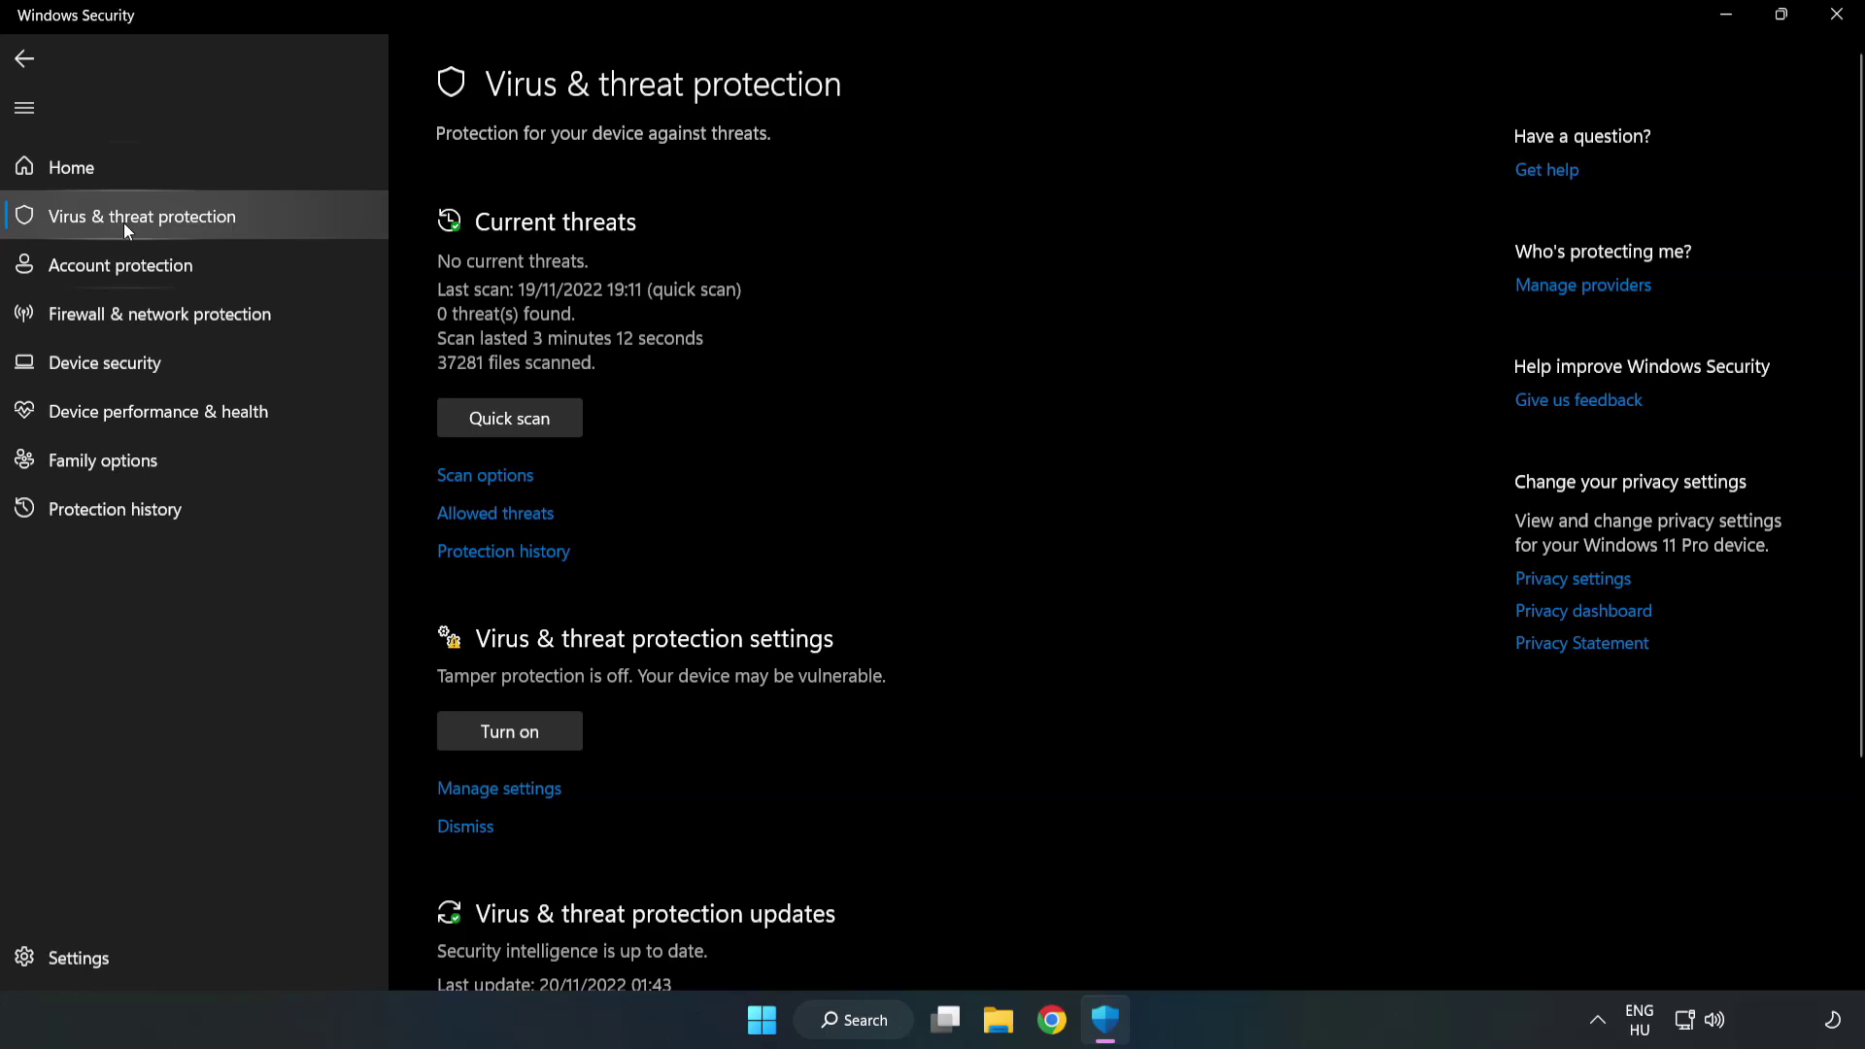
scroll(969, 369, "down", 2)
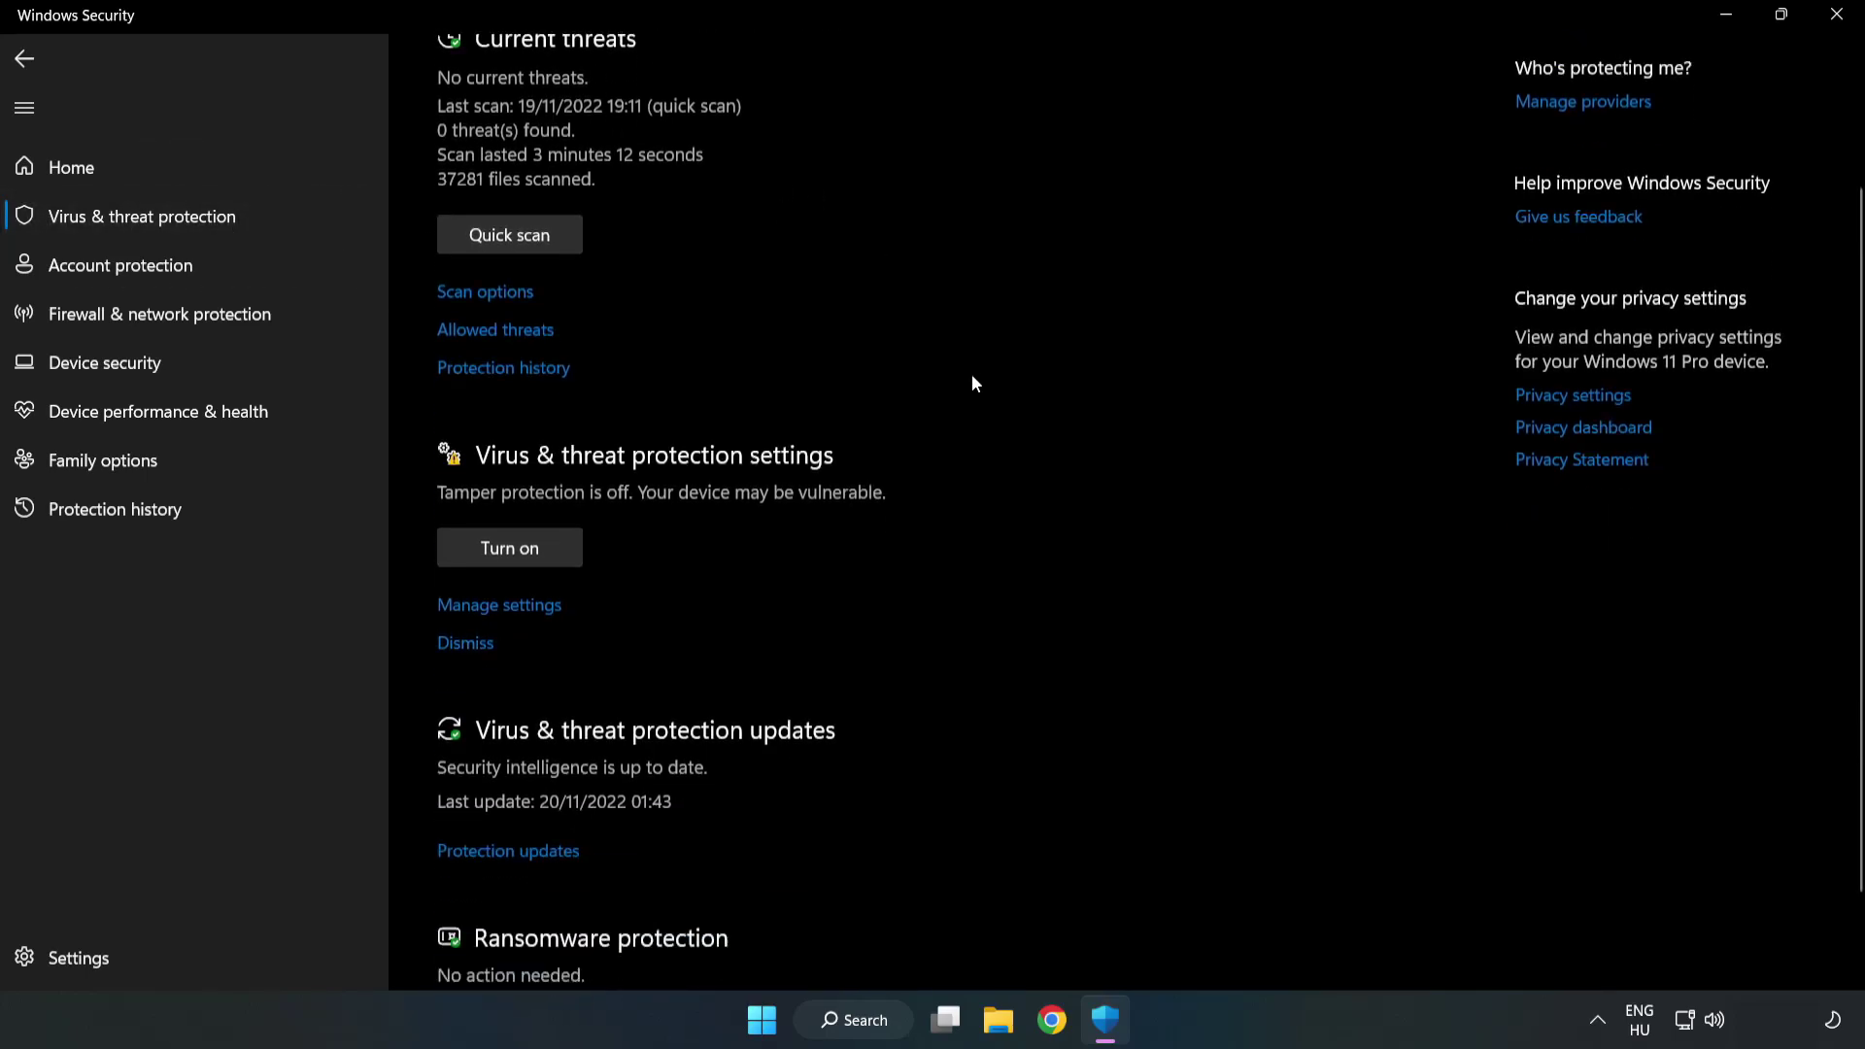
scroll(974, 382, "down", 1)
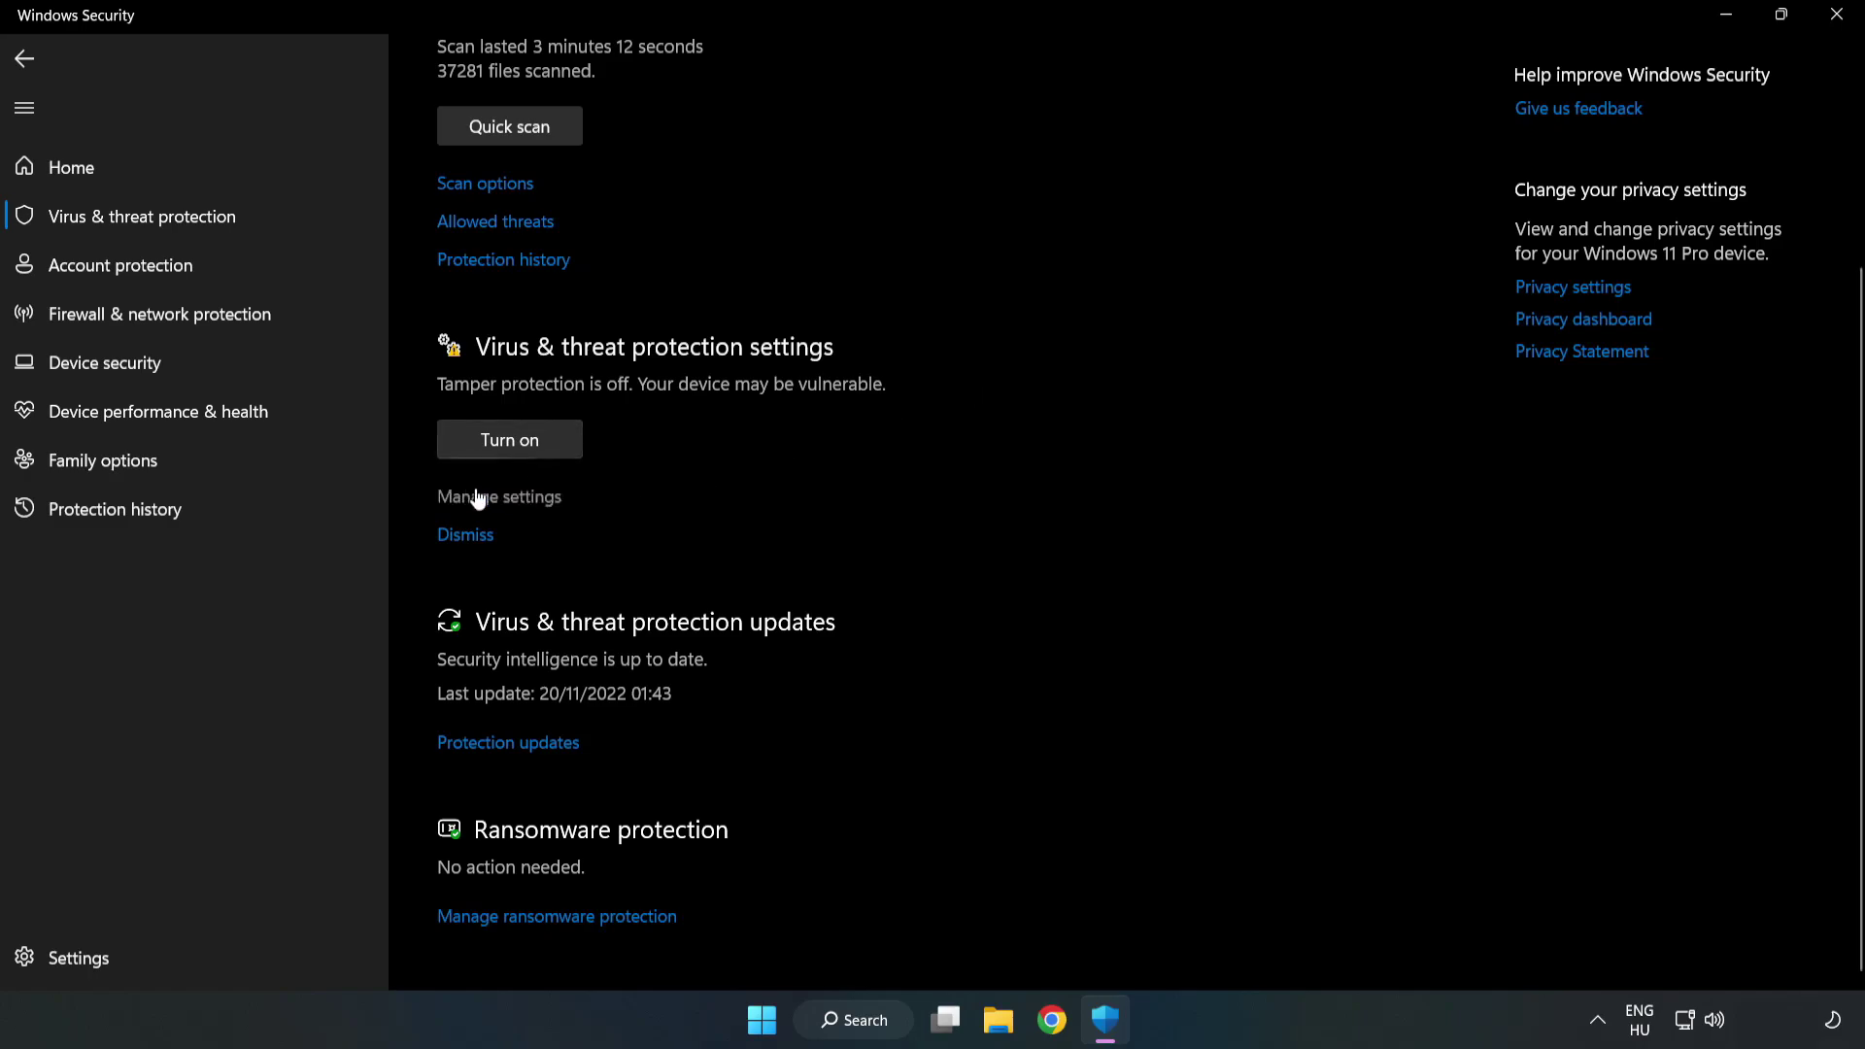
left_click(511, 505)
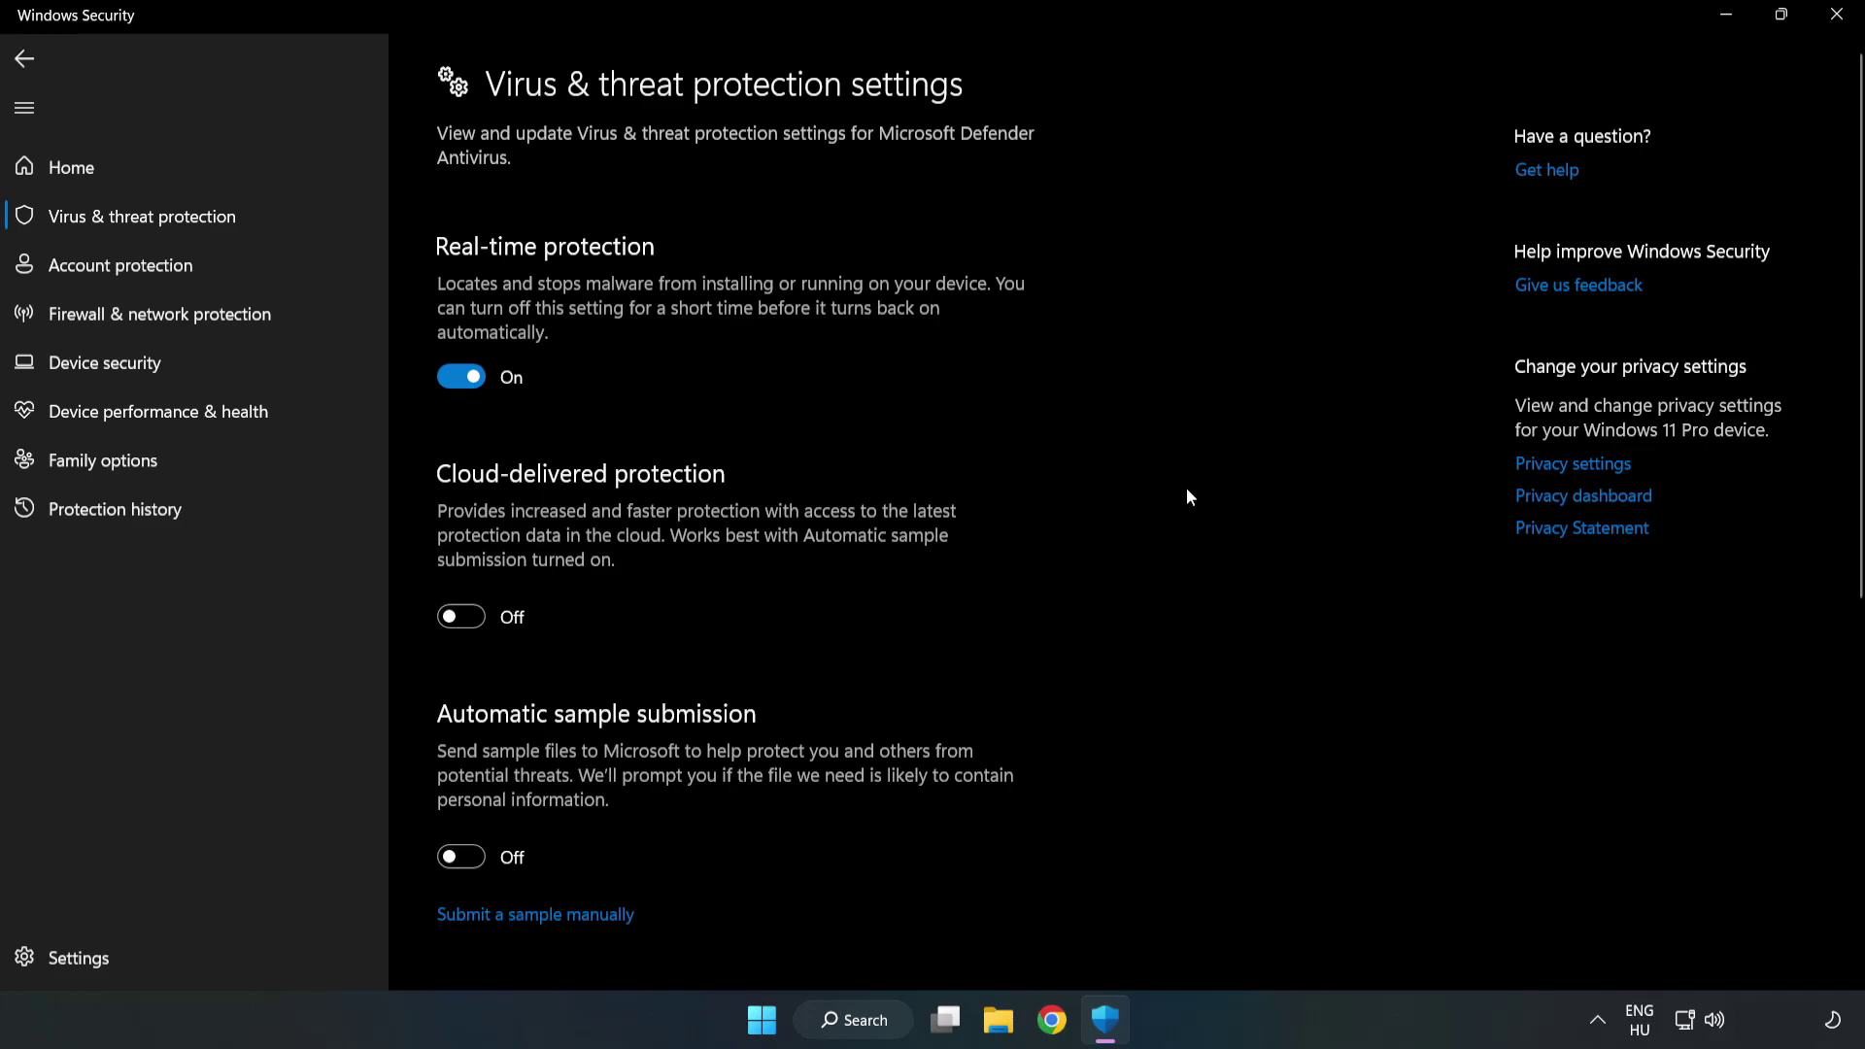
scroll(1186, 489, "down", 6)
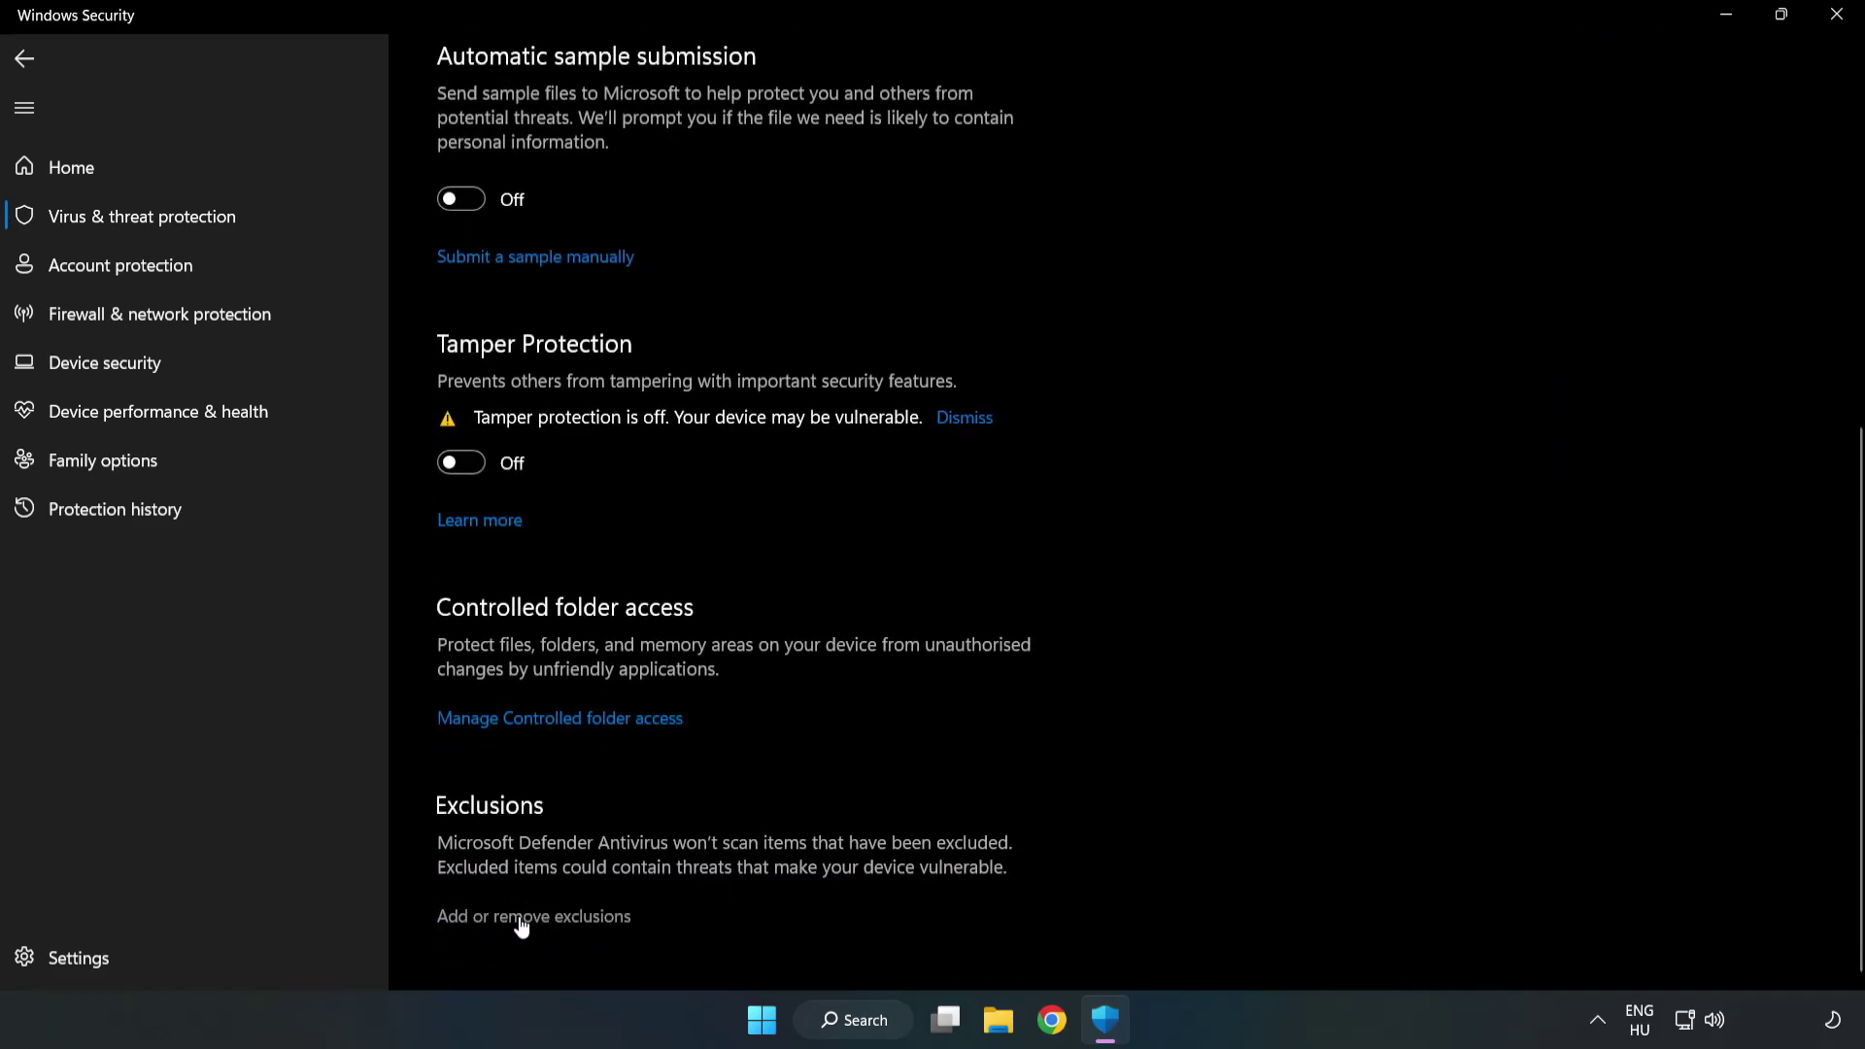
left_click(553, 917)
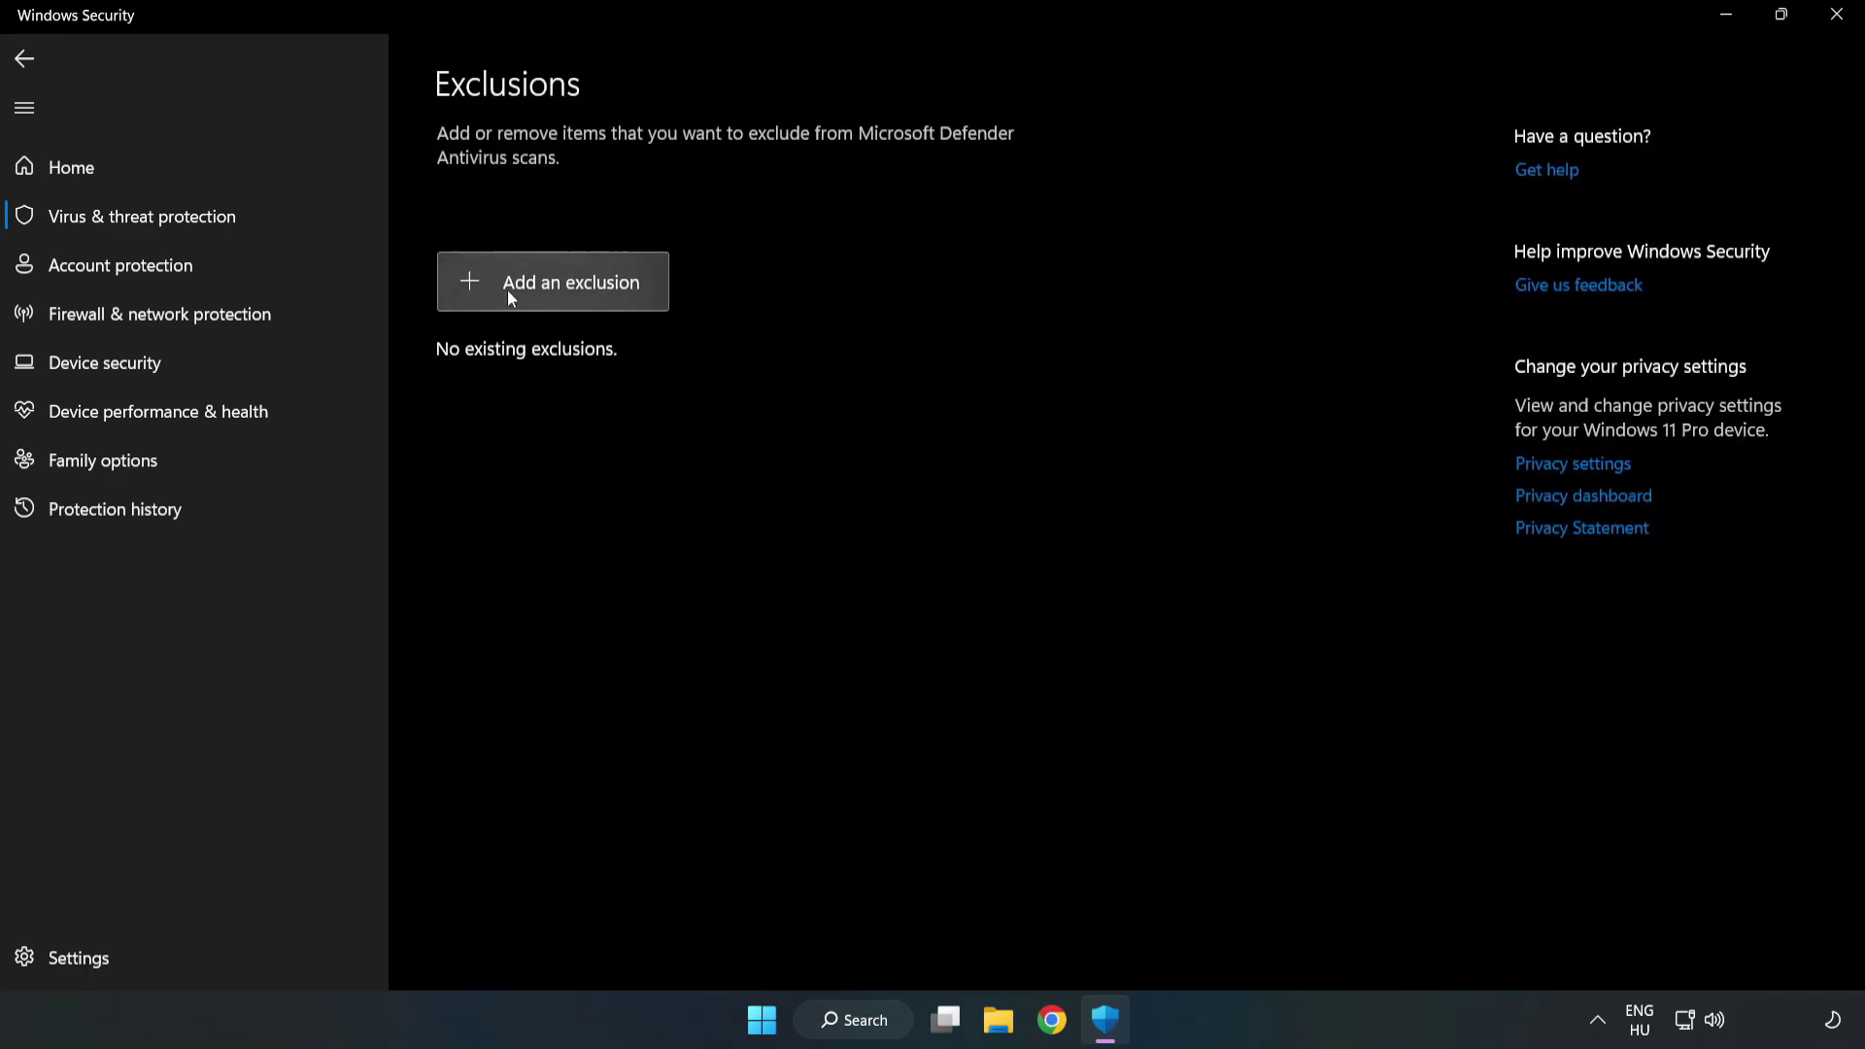
Add a file exclusion by choosing the NOT WORKING APP shortcut, which resolves to chrome.exe
left_click(573, 295)
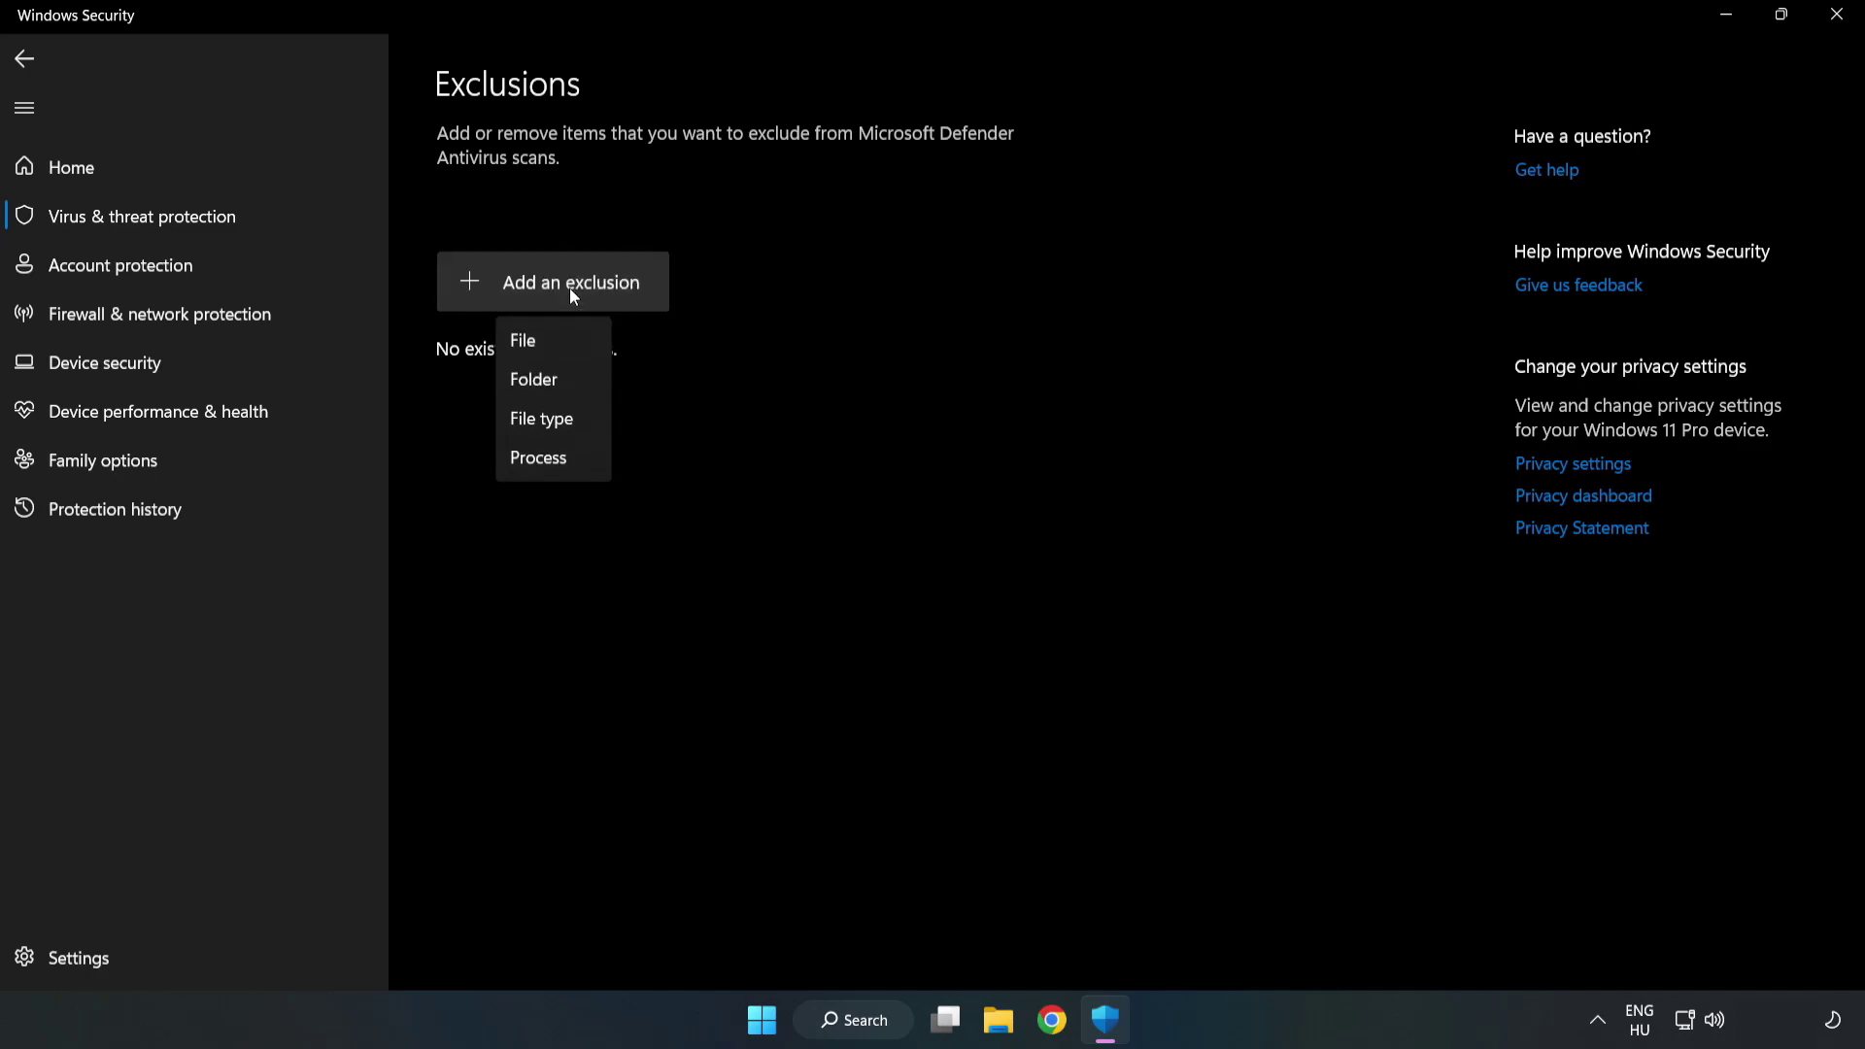
left_click(532, 342)
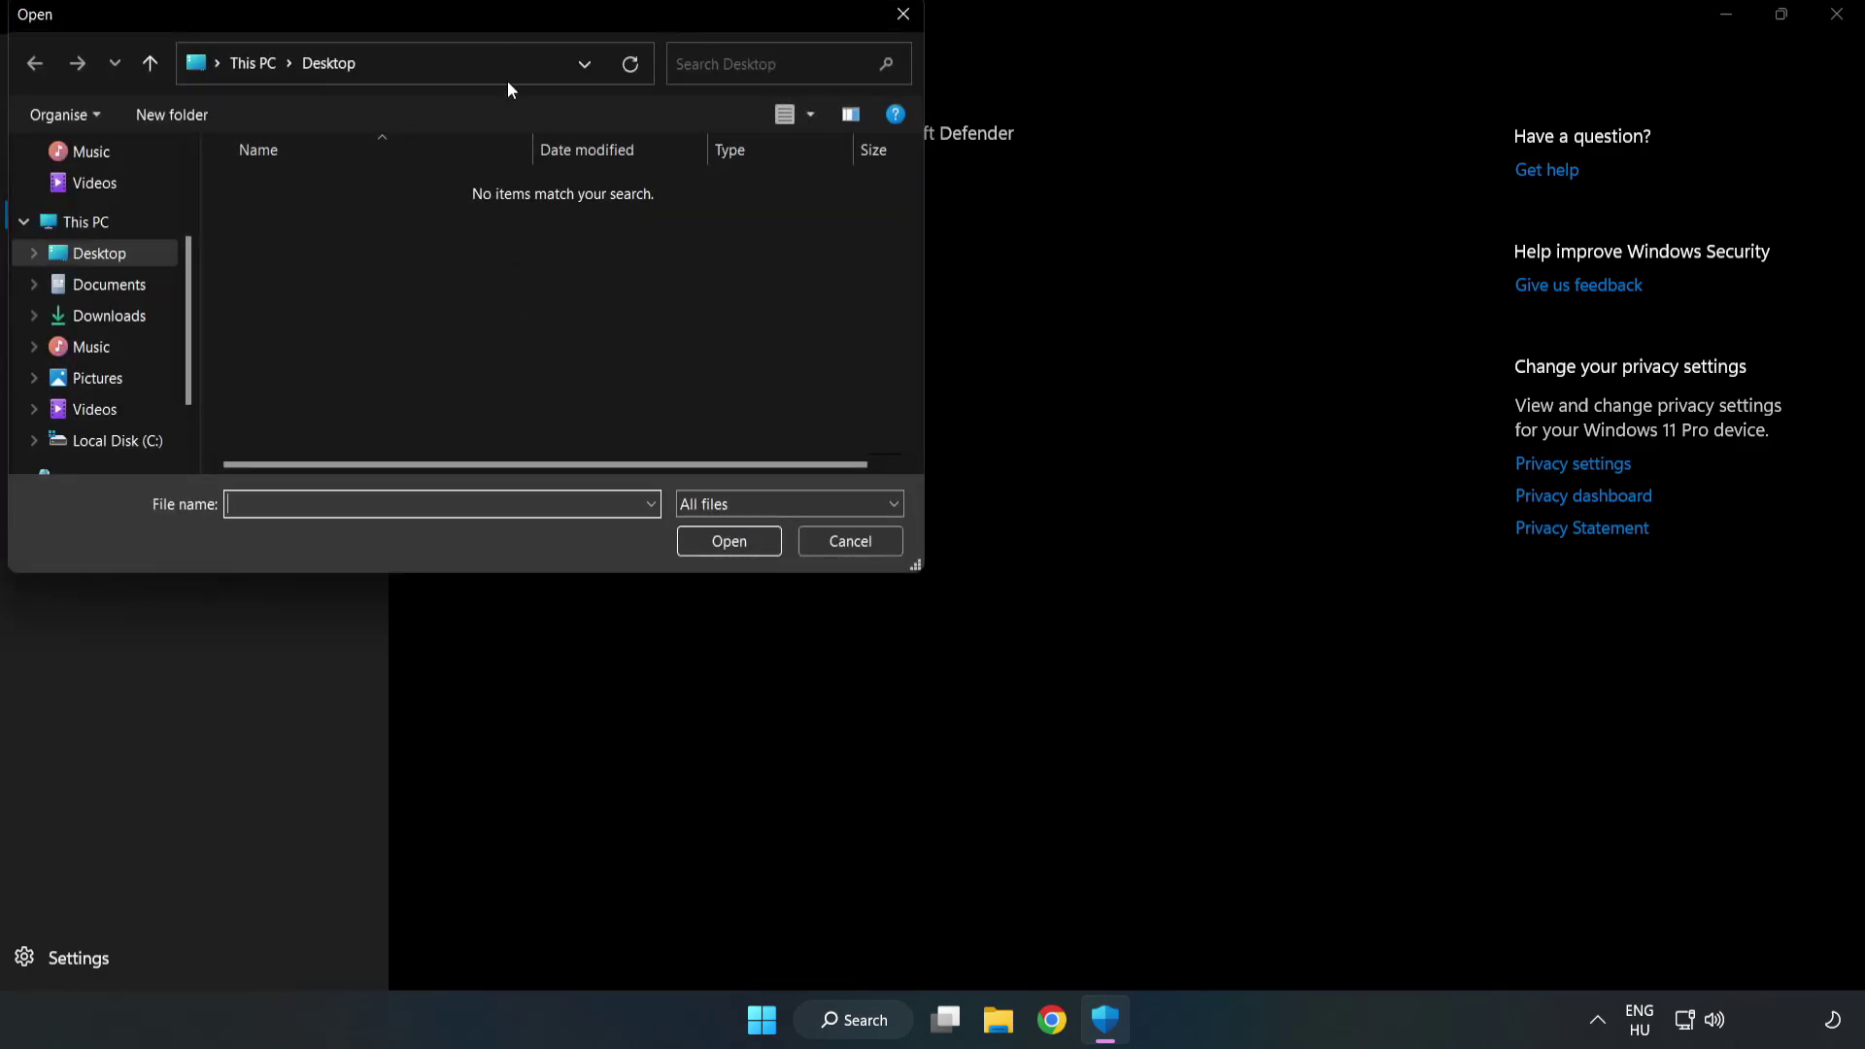
left_click_drag(504, 17, 859, 206)
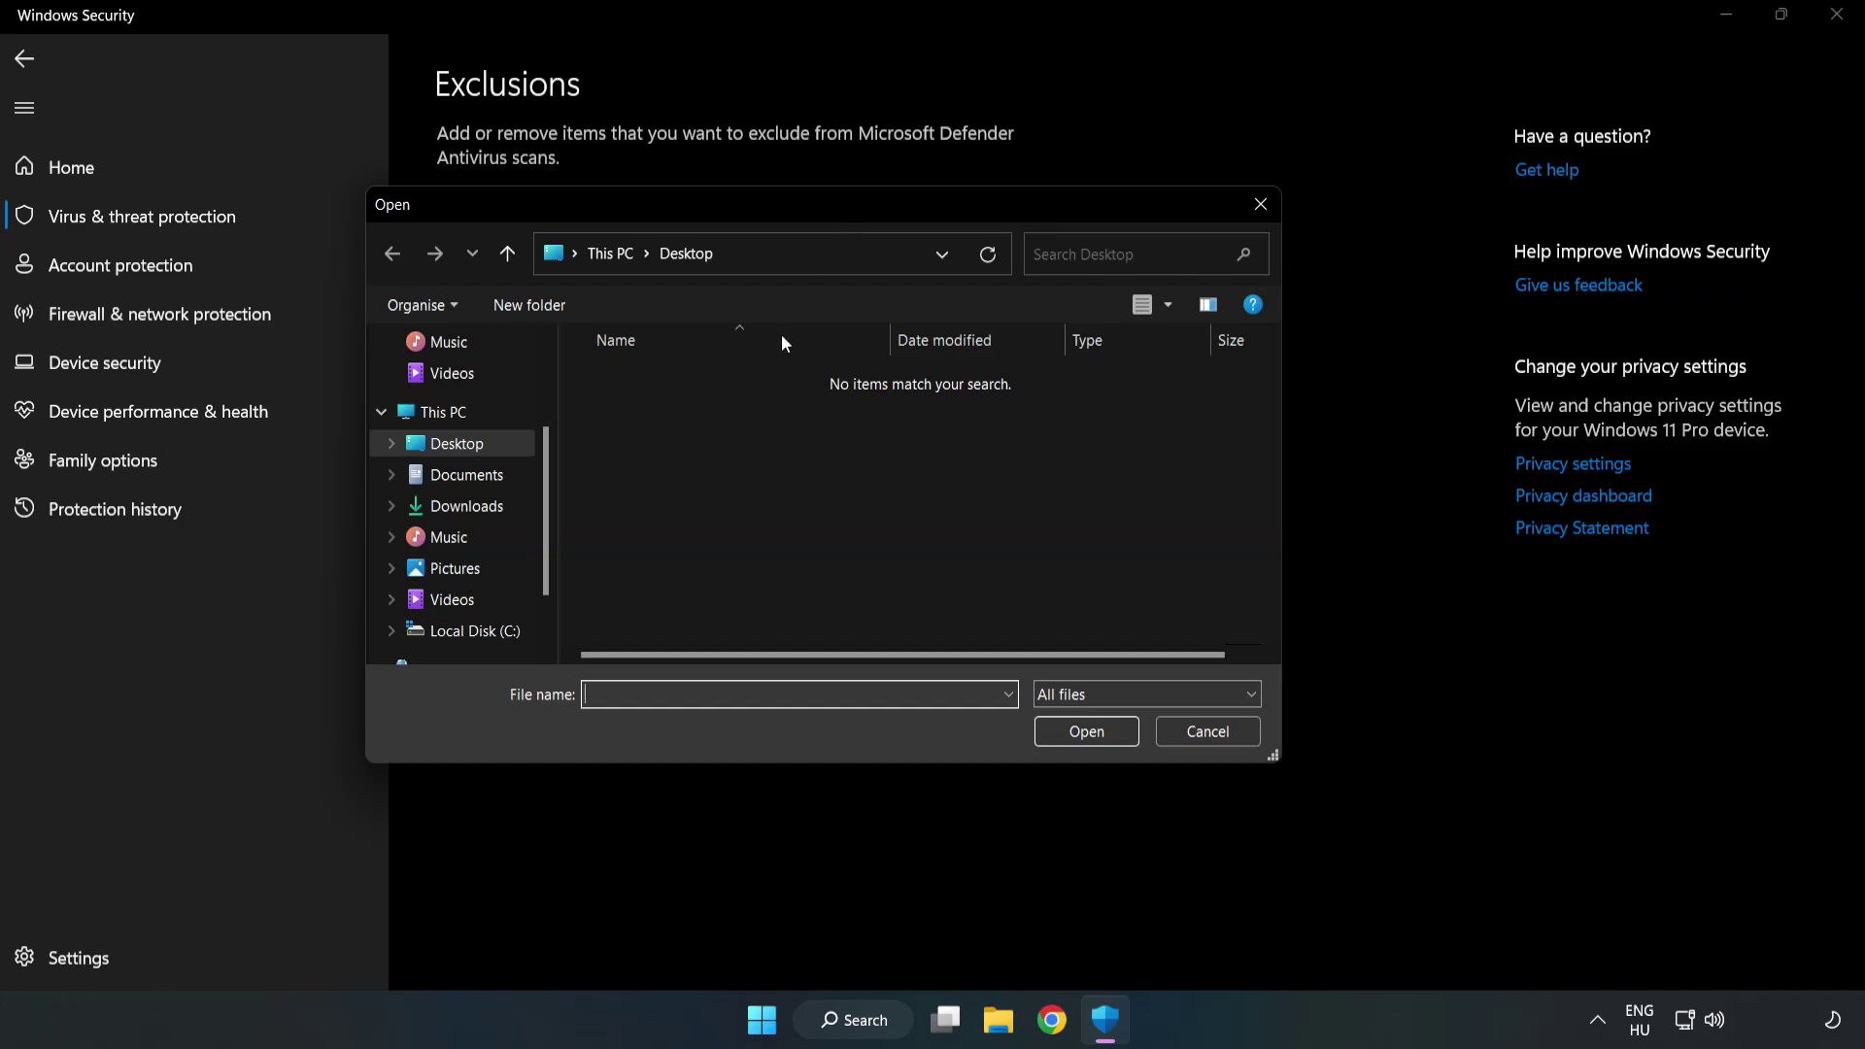
left_click(477, 633)
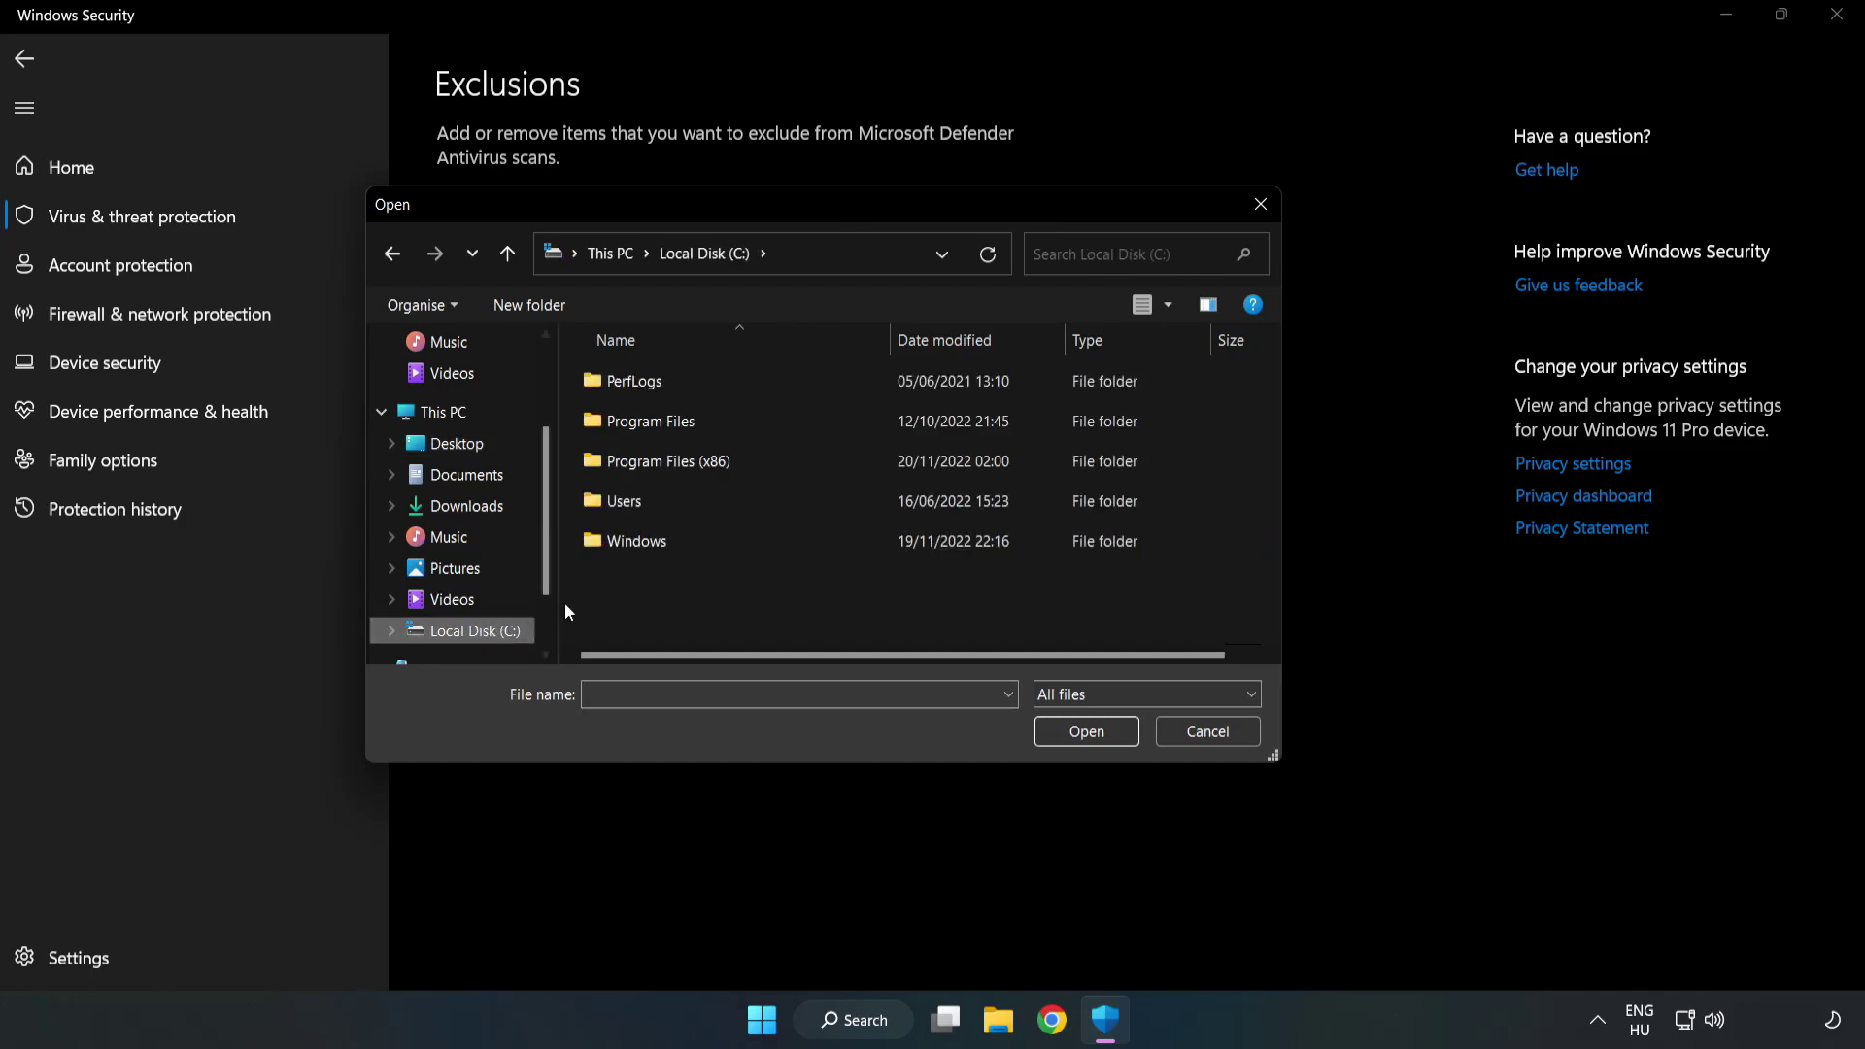
double_click(733, 463)
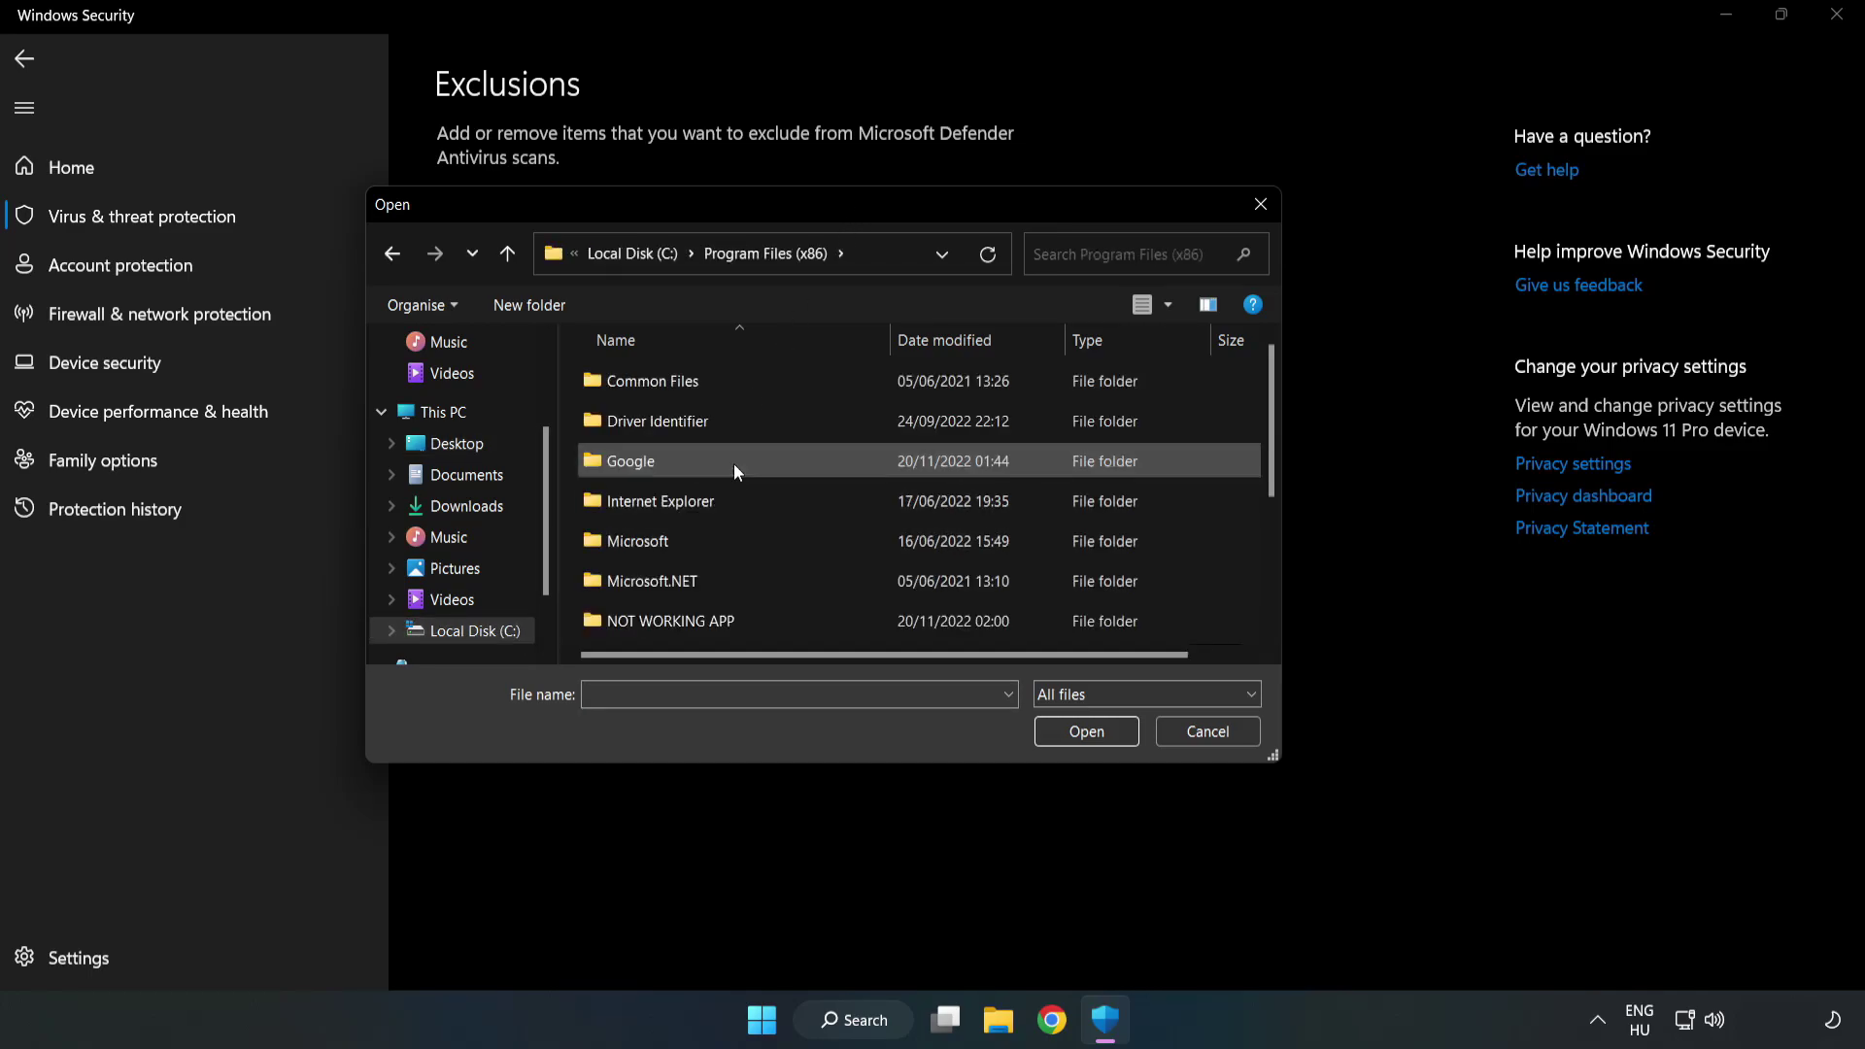
double_click(733, 620)
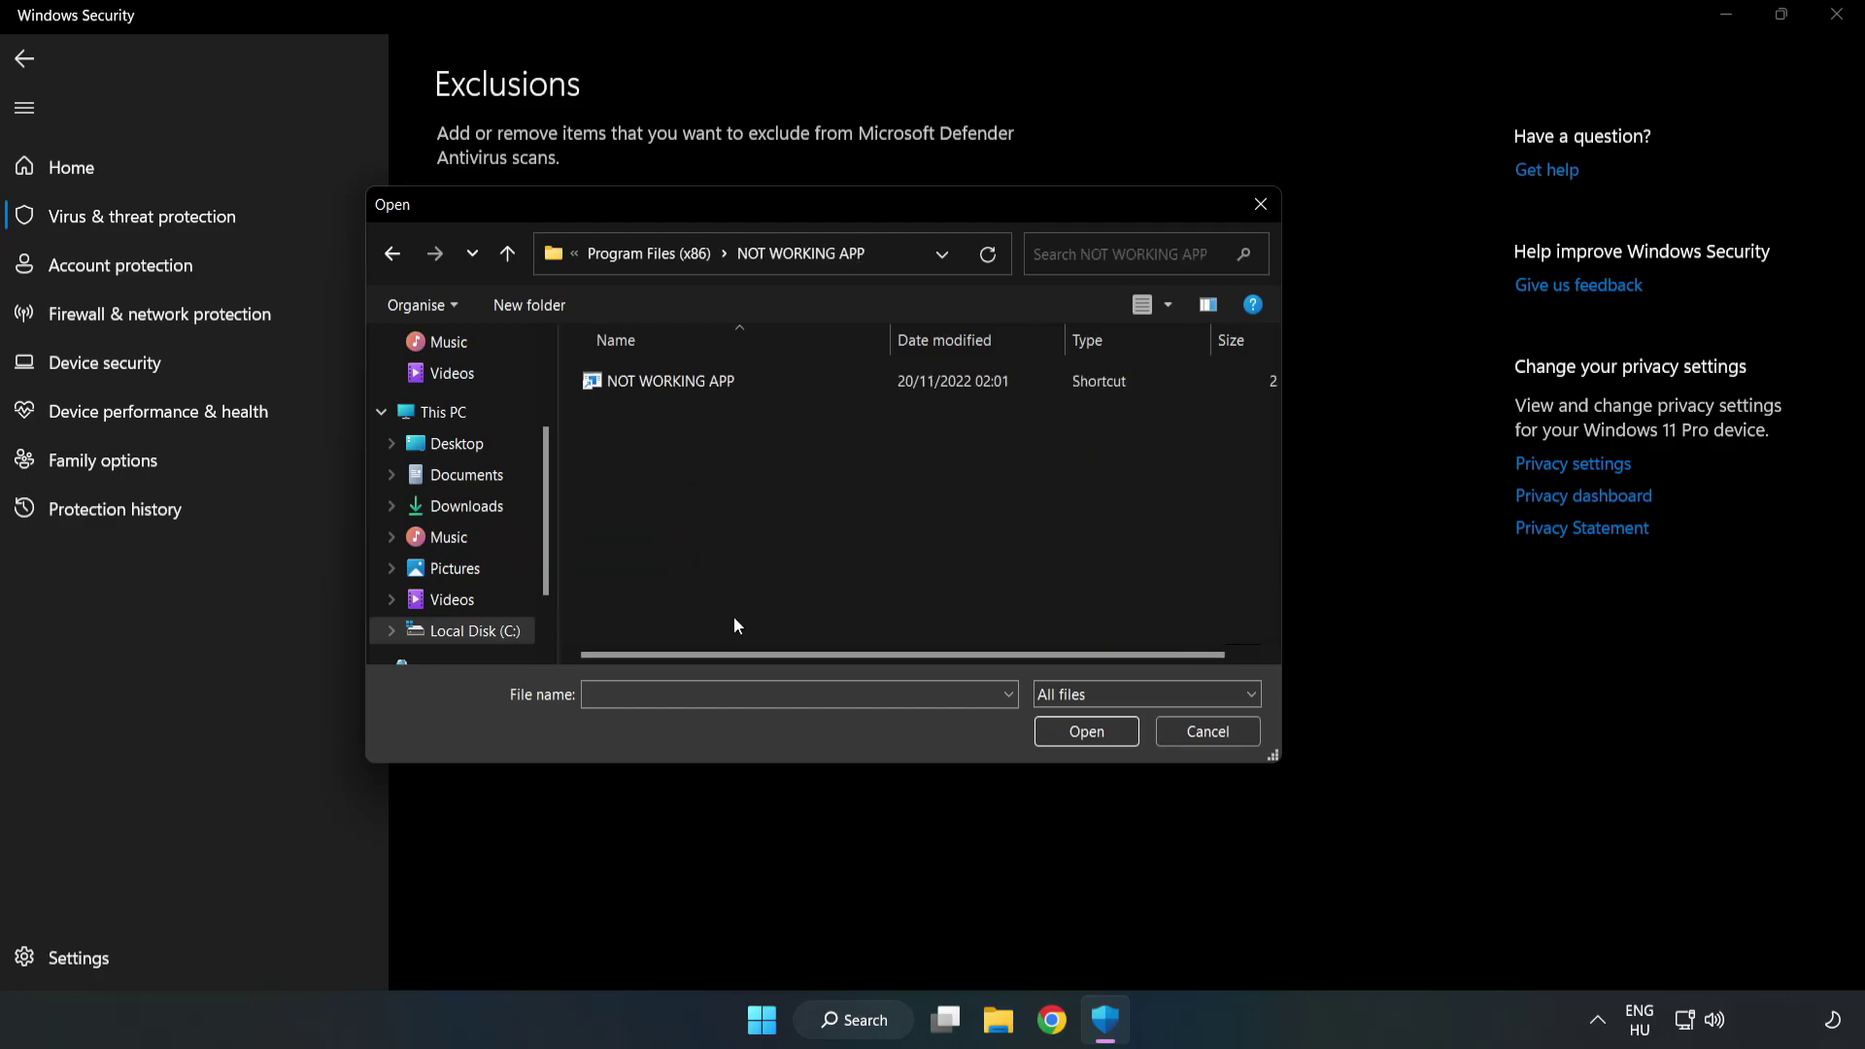
left_click(655, 379)
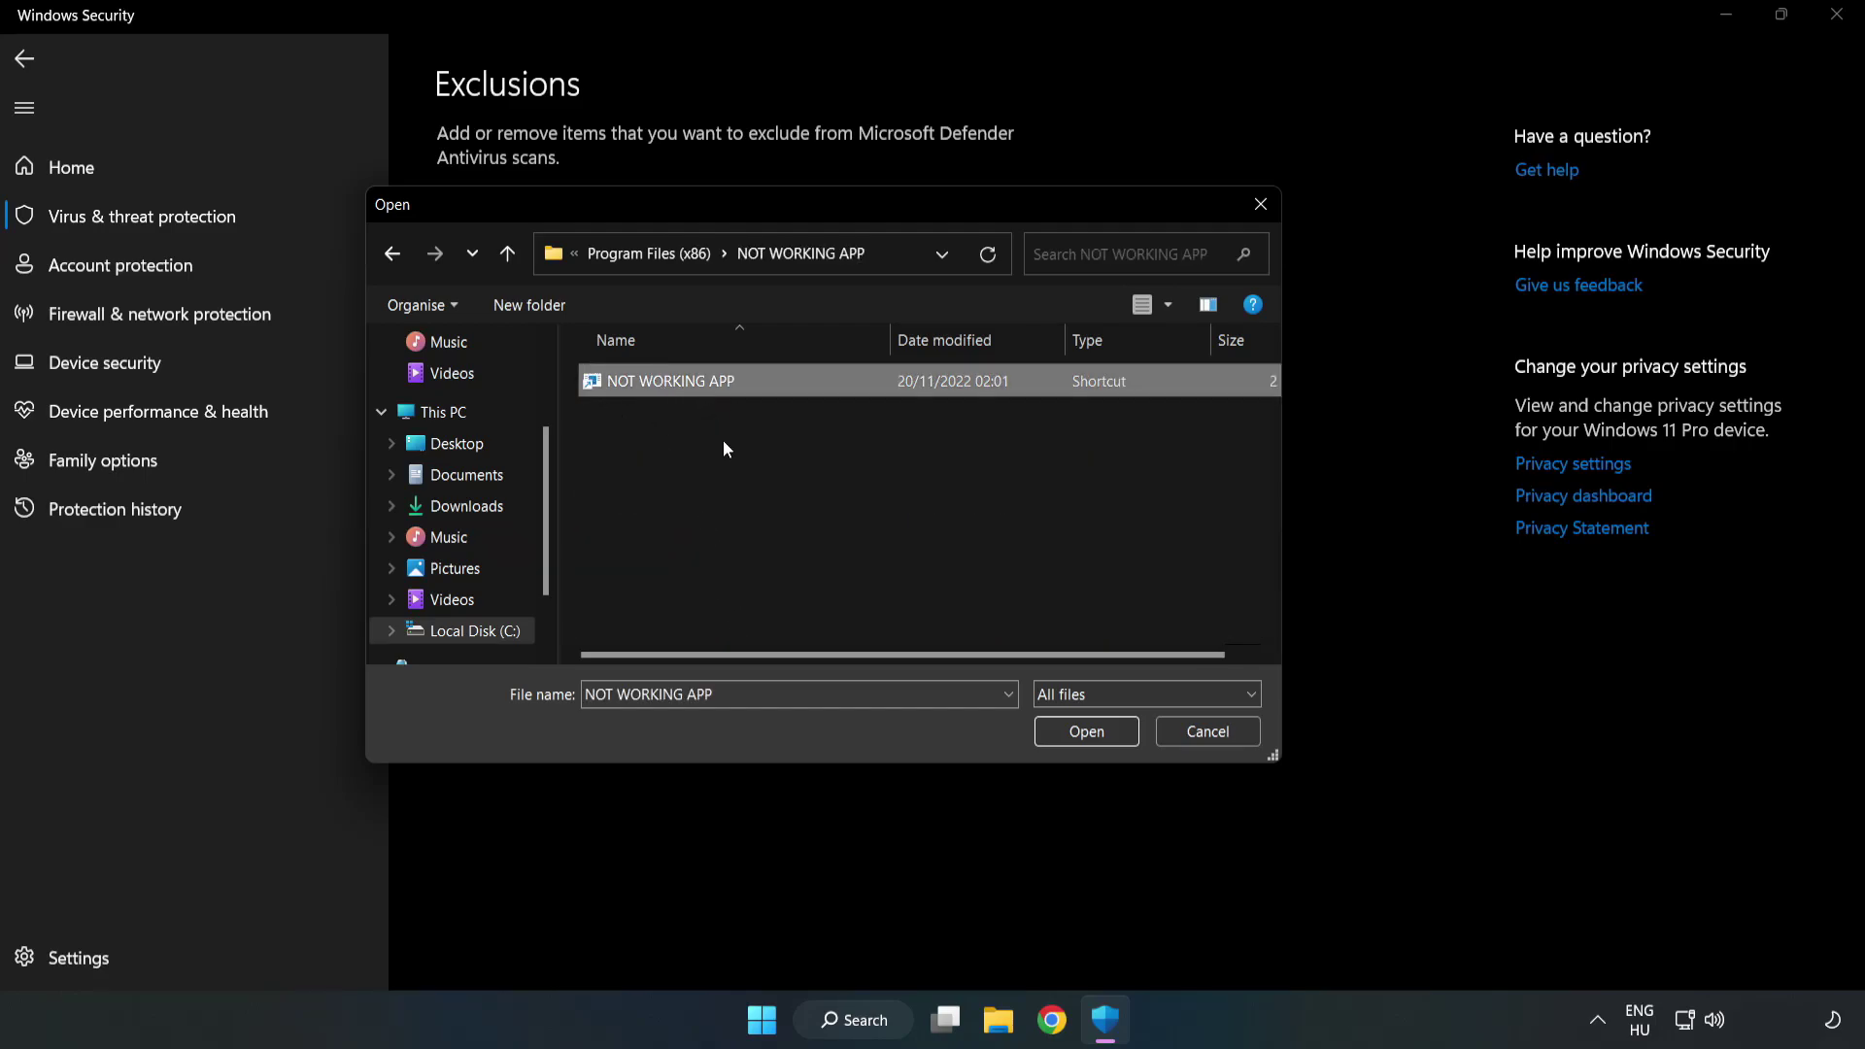
left_click(1086, 733)
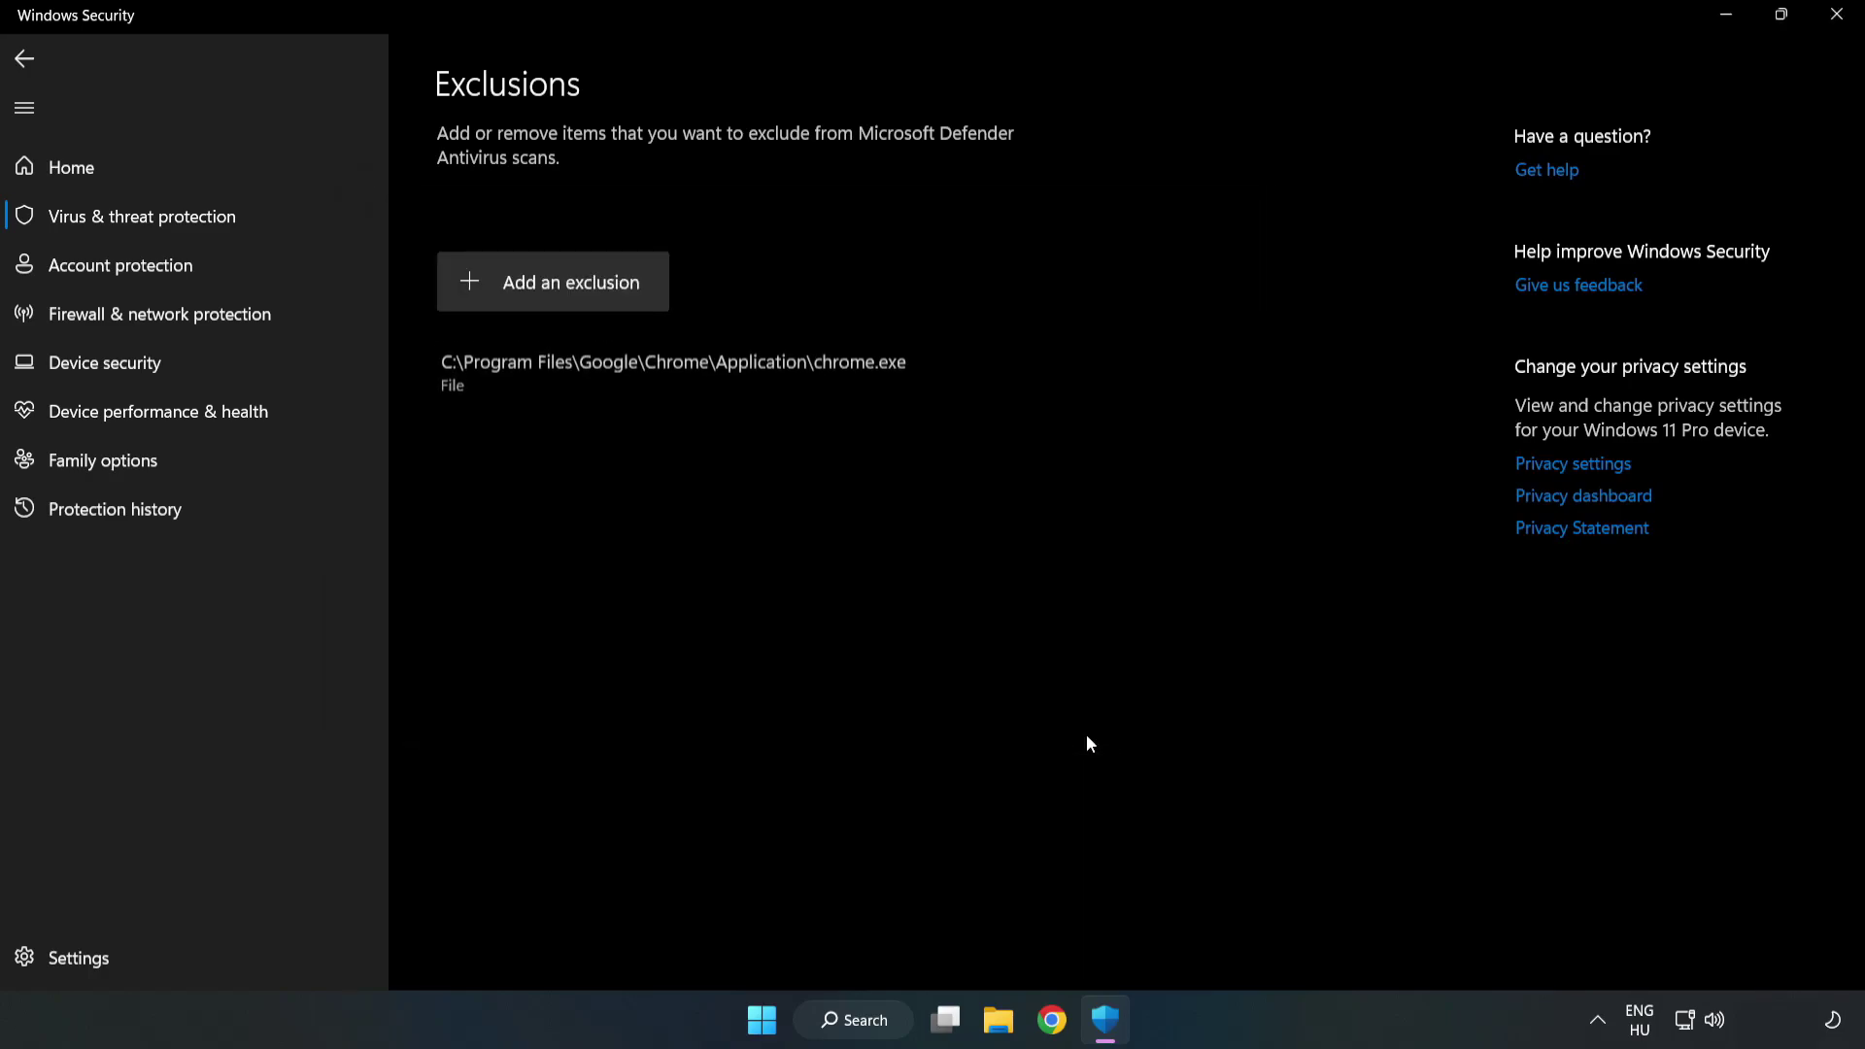
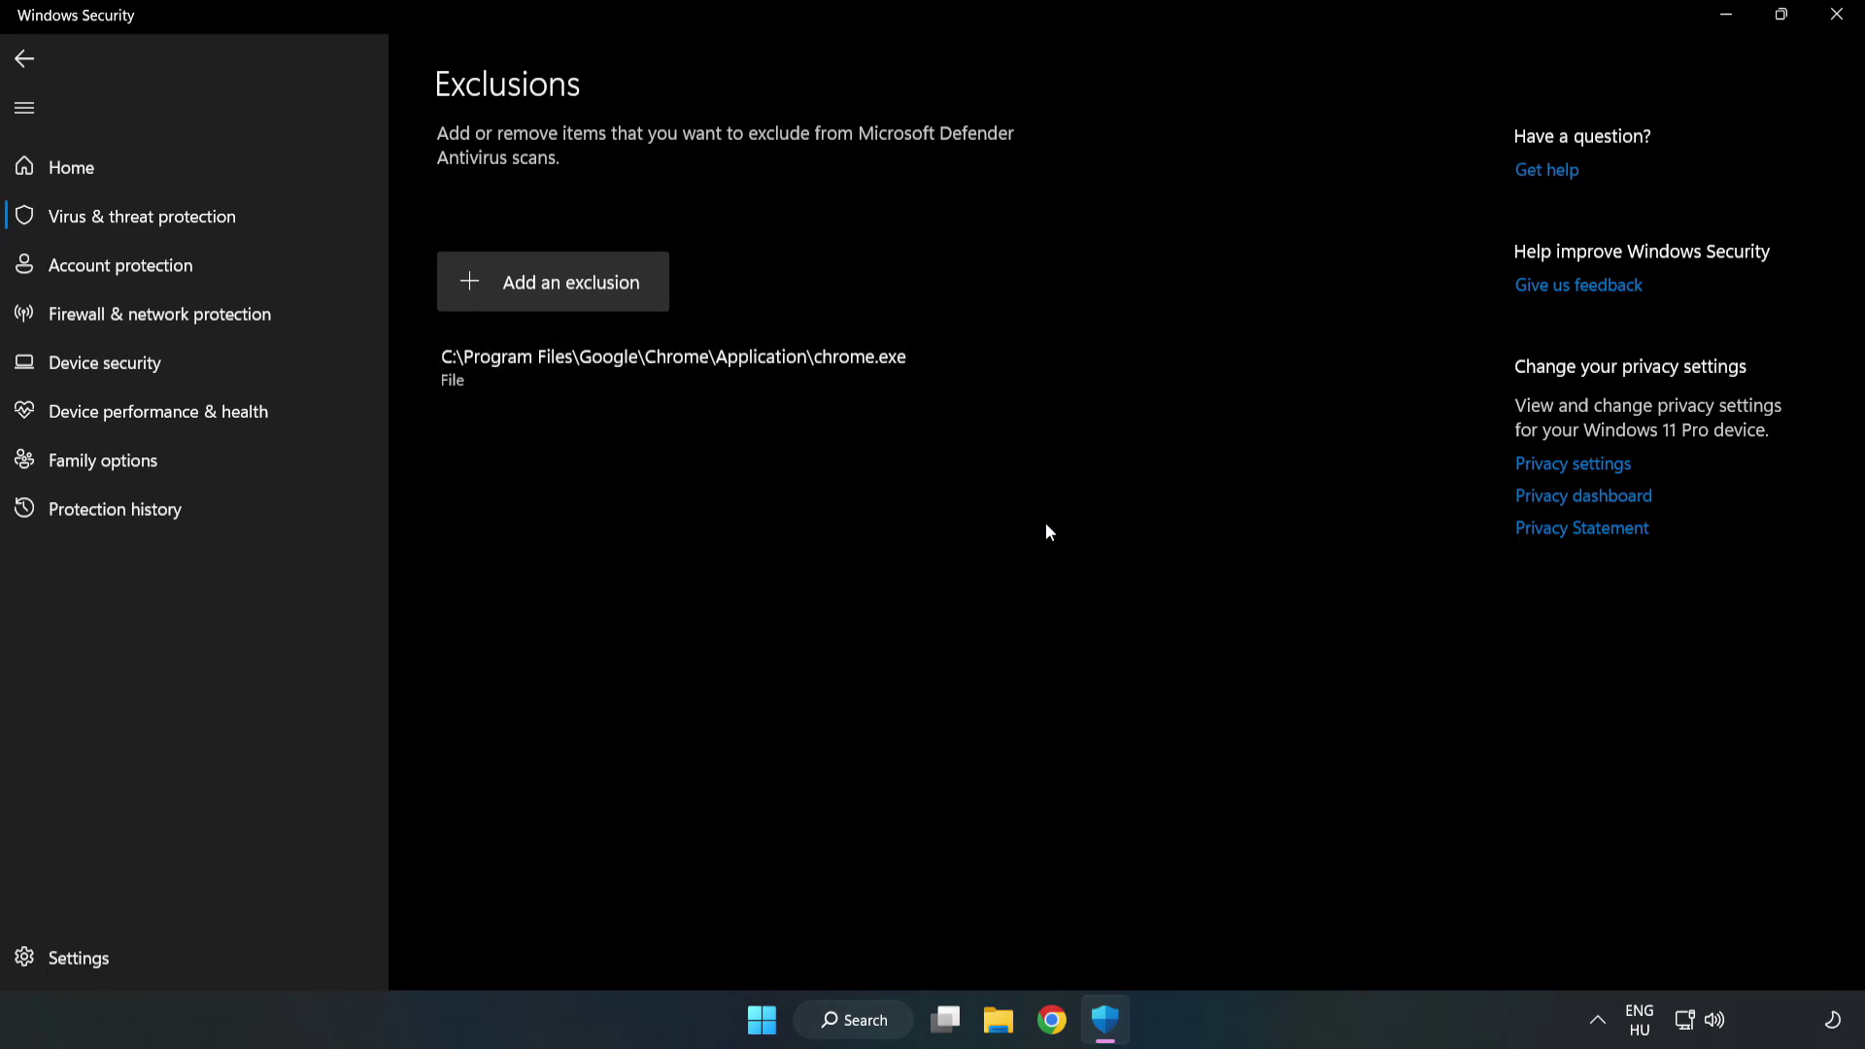
Close Windows Security and bring up the Start menu's Sleep, Shut down and Restart options
left_click(1835, 24)
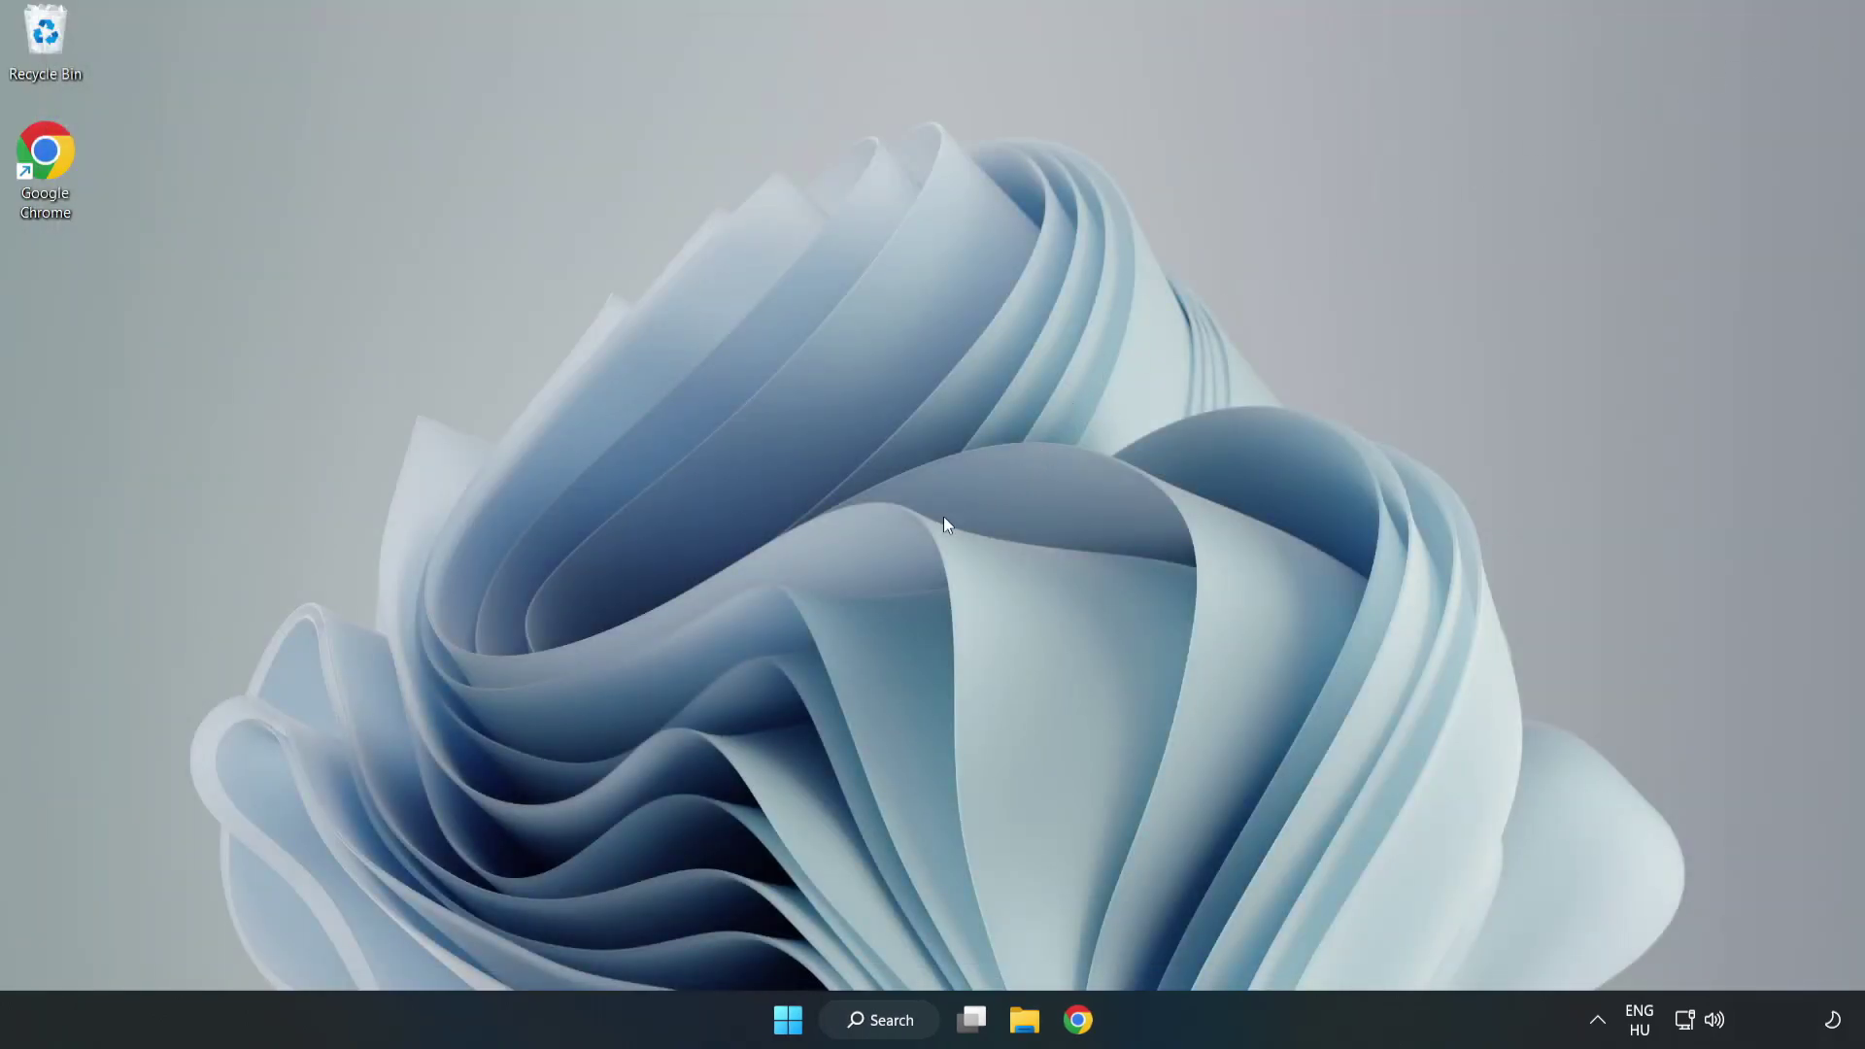
left_click(788, 1019)
left_click(1234, 935)
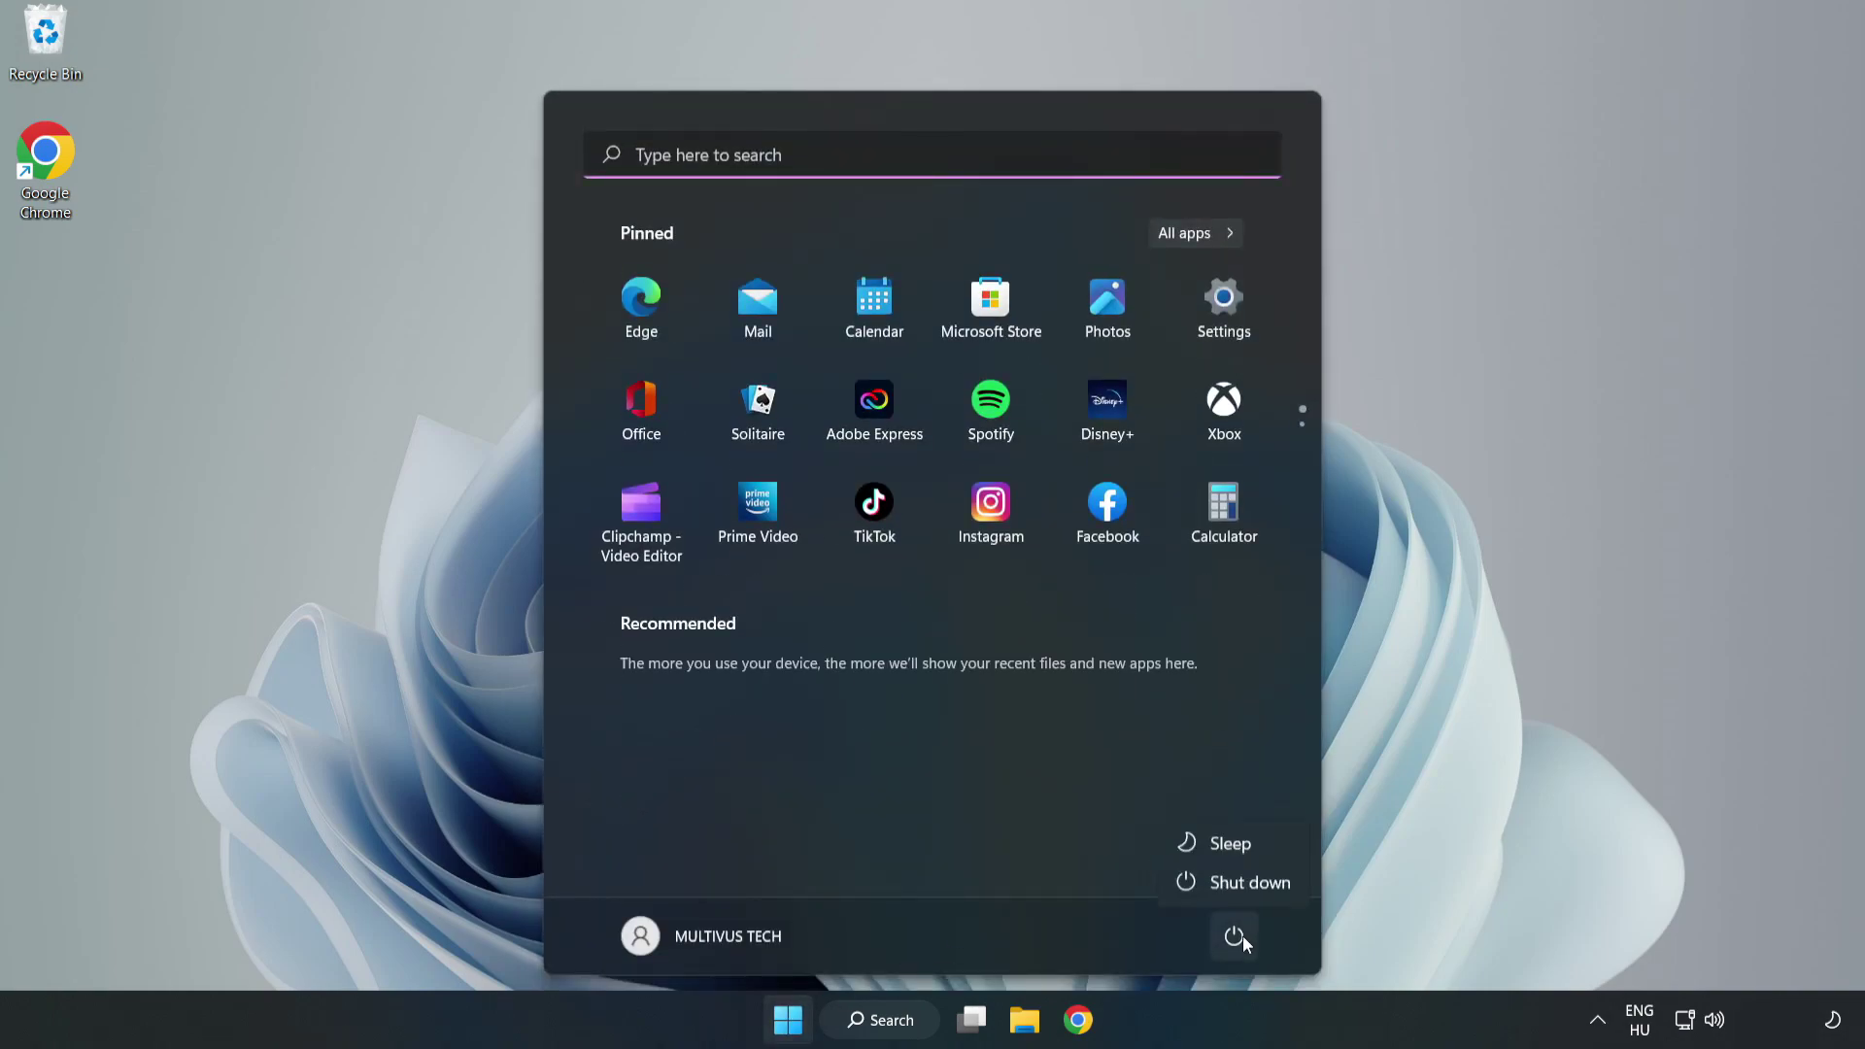